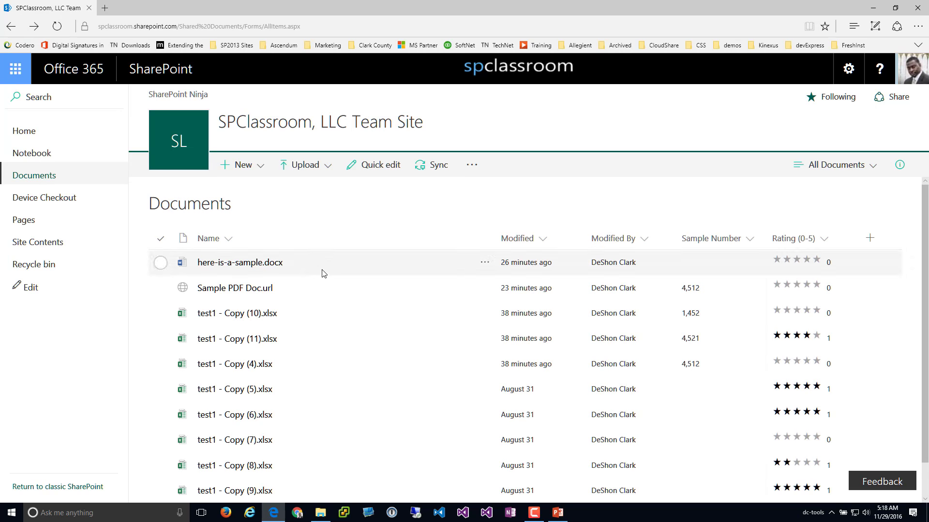
Create a single-line text column named Location in the Documents library
left_click(871, 242)
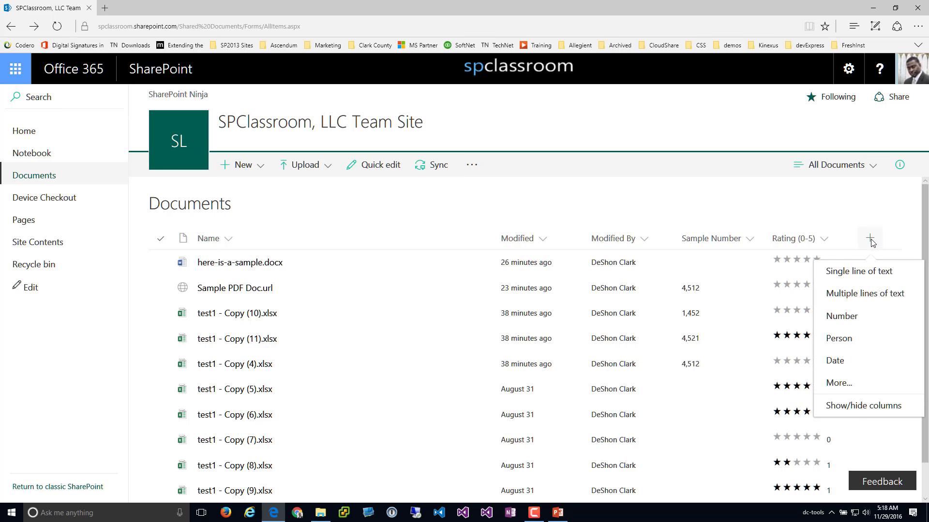
left_click(873, 275)
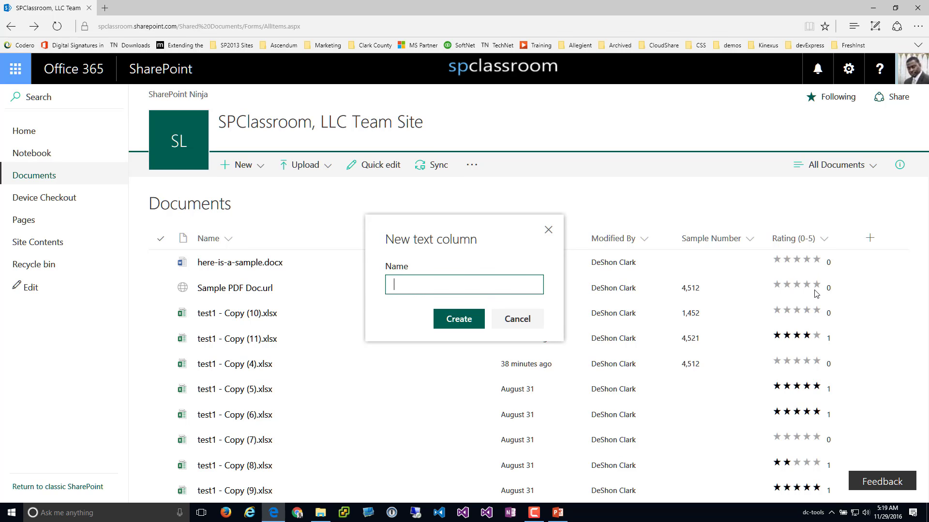
type("Location")
left_click(473, 318)
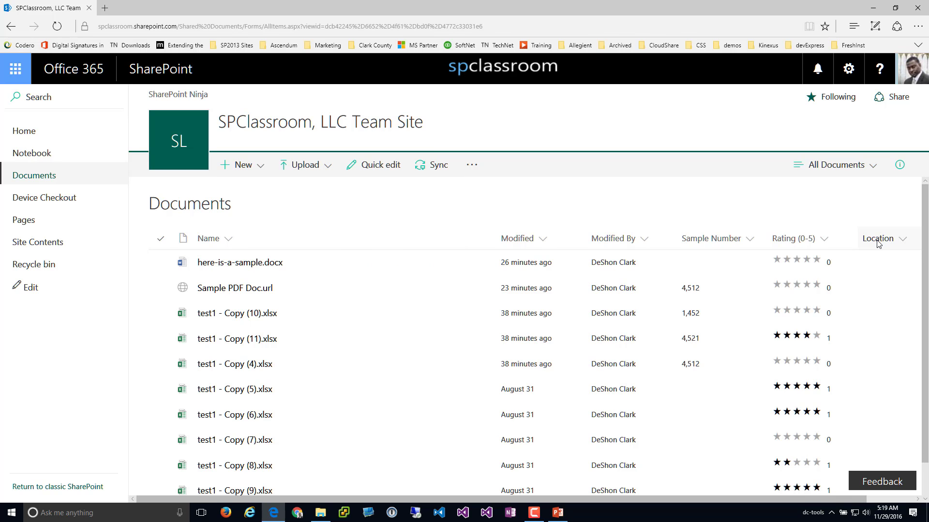
Move the Location column two places left using its column settings
left_click(894, 248)
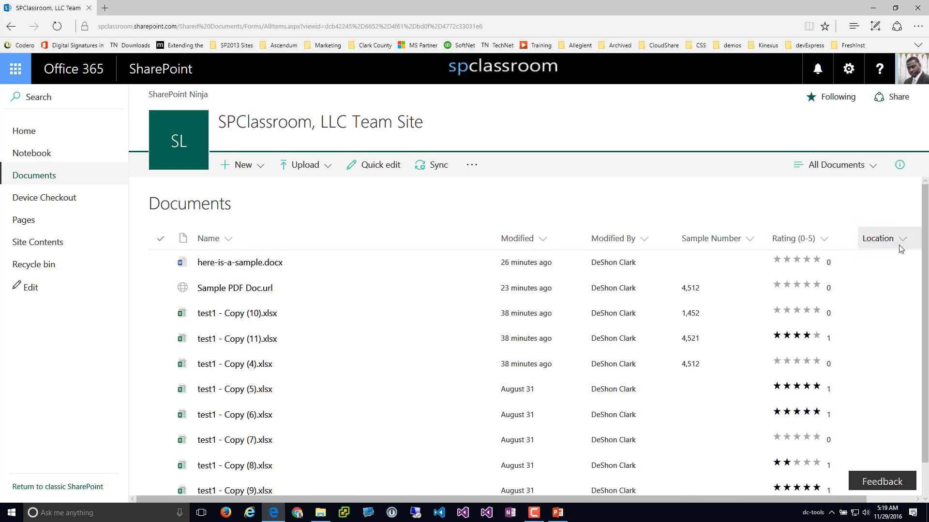
mouse_move(873, 366)
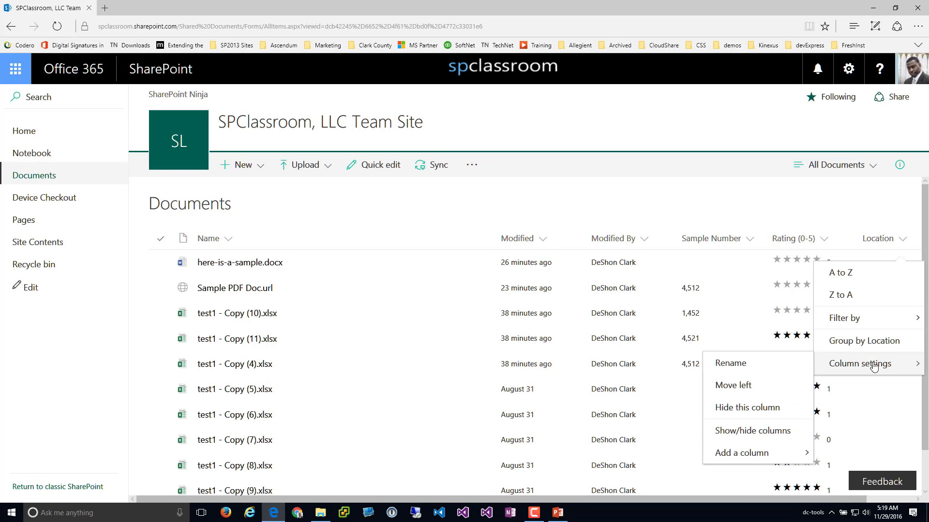
left_click(736, 387)
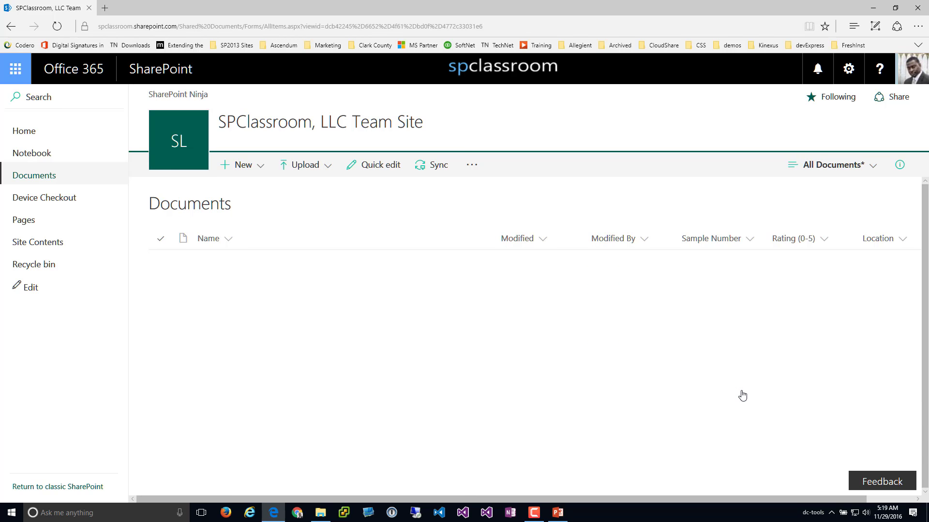
left_click(889, 244)
mouse_move(857, 356)
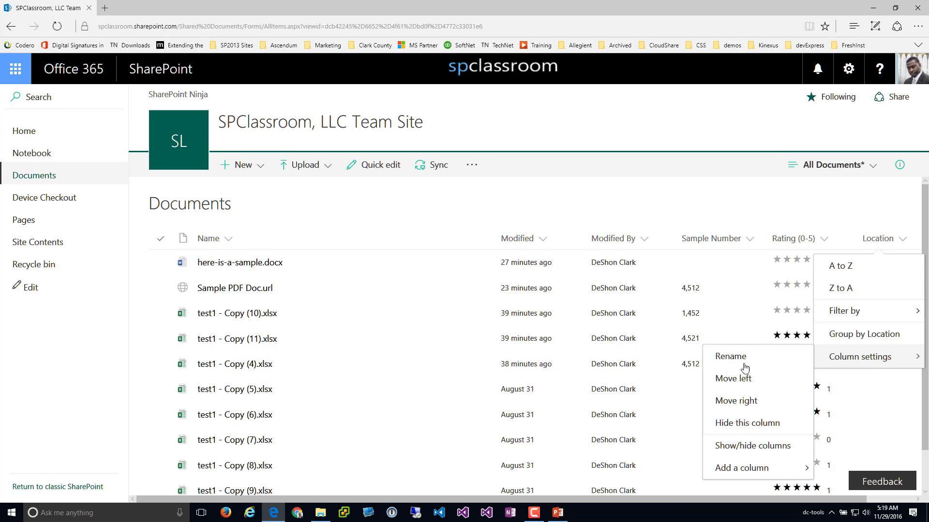
left_click(737, 386)
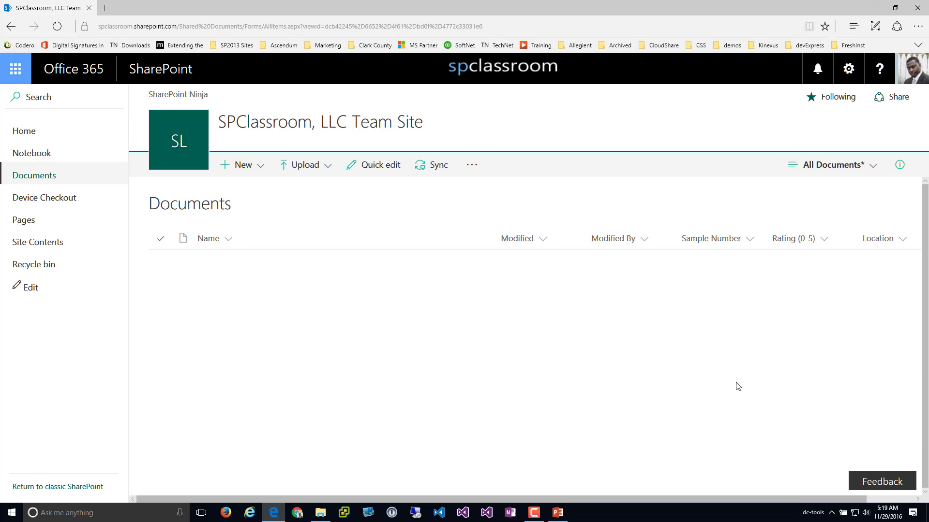
Restore the browser window and shift Location so it sits in front of Sample Number
double_click(782, 10)
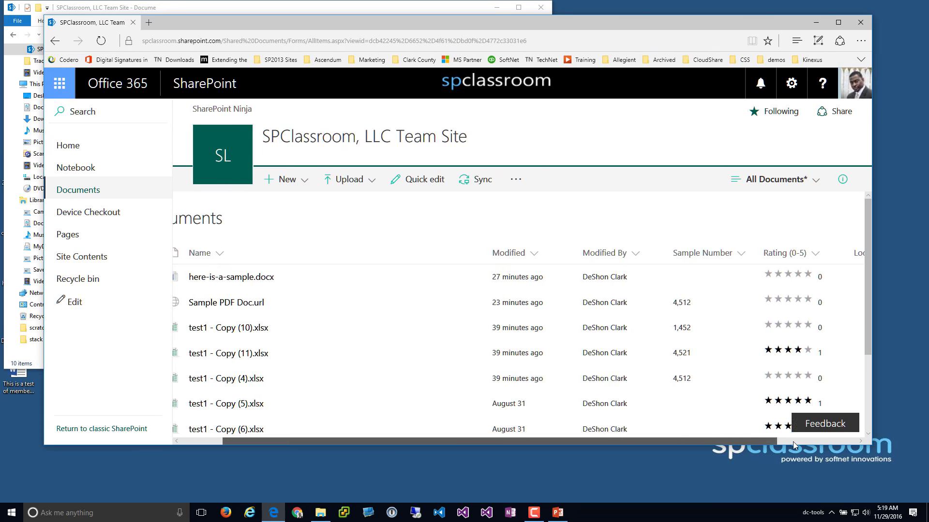
left_click(793, 442)
left_click(795, 257)
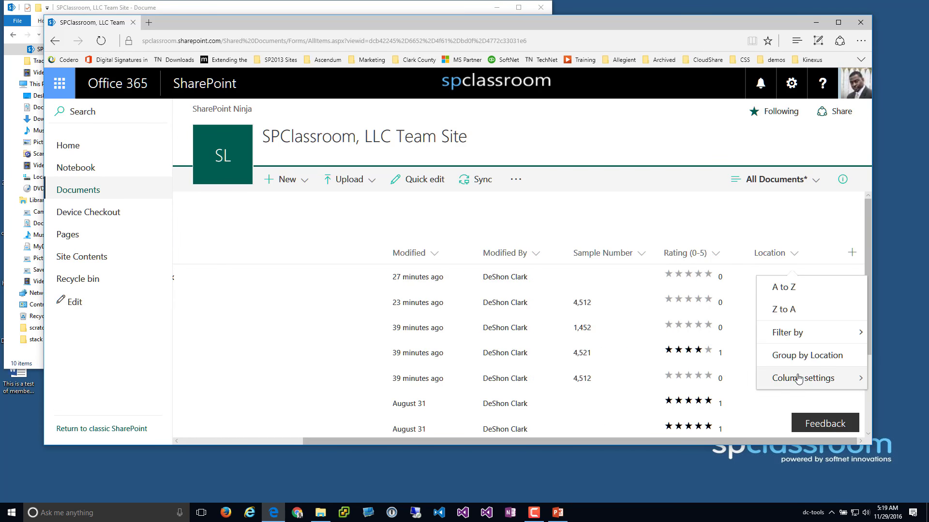
mouse_move(799, 379)
left_click(694, 355)
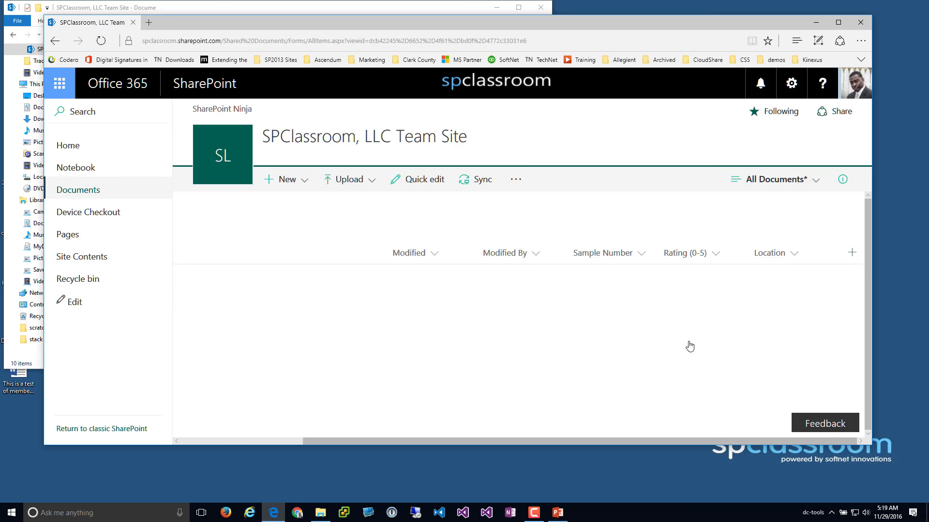
left_click(704, 254)
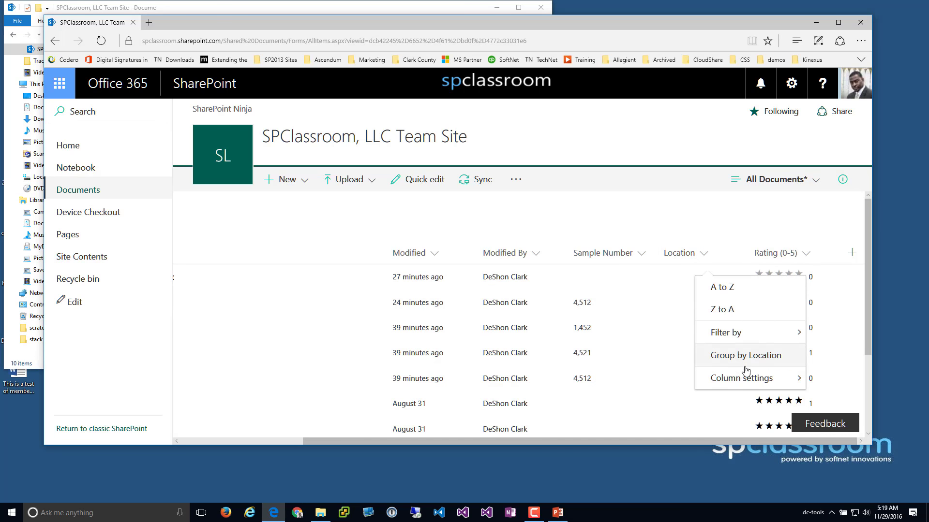
mouse_move(748, 380)
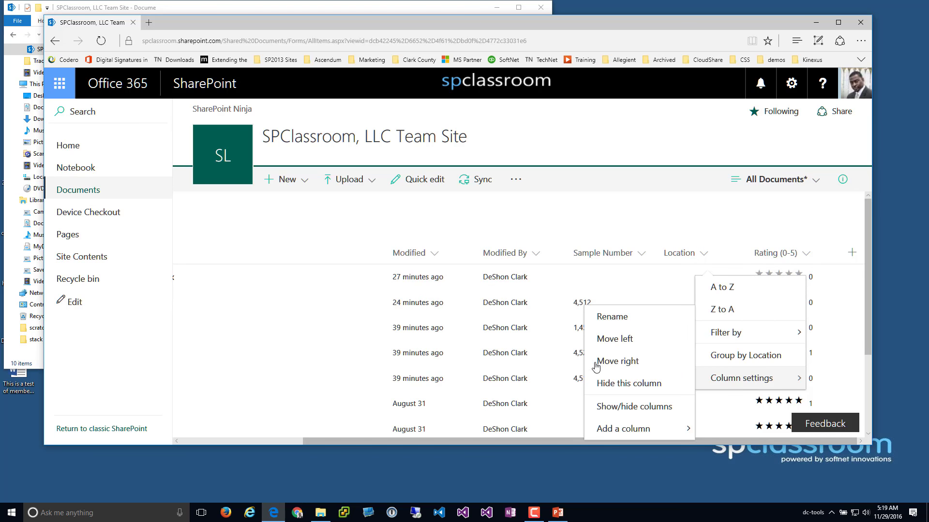
left_click(627, 340)
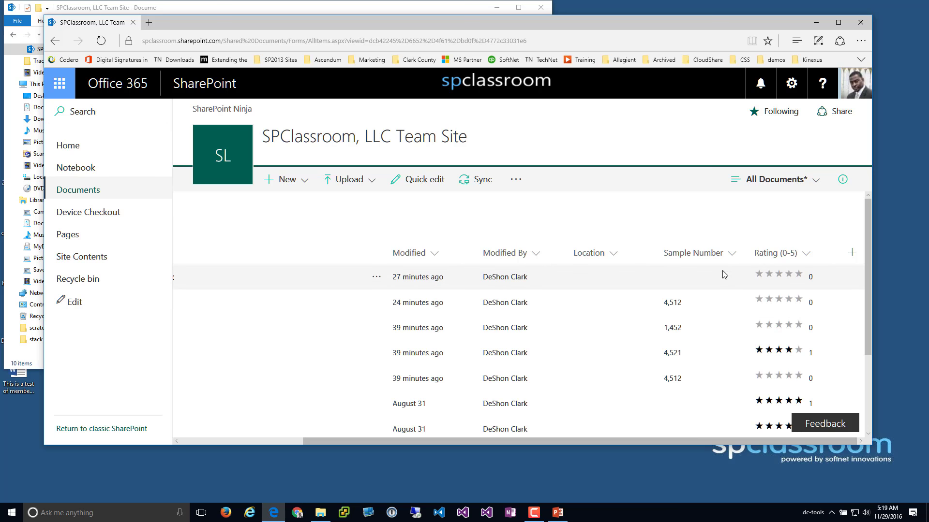
Move Sample Number after Rating (0-5), then dismiss the column and view menus unchanged
left_click(706, 253)
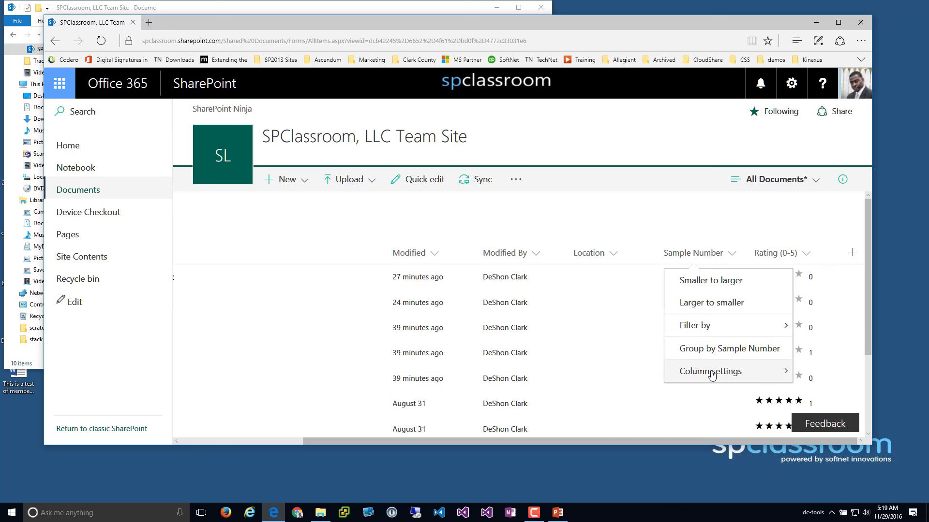
mouse_move(711, 375)
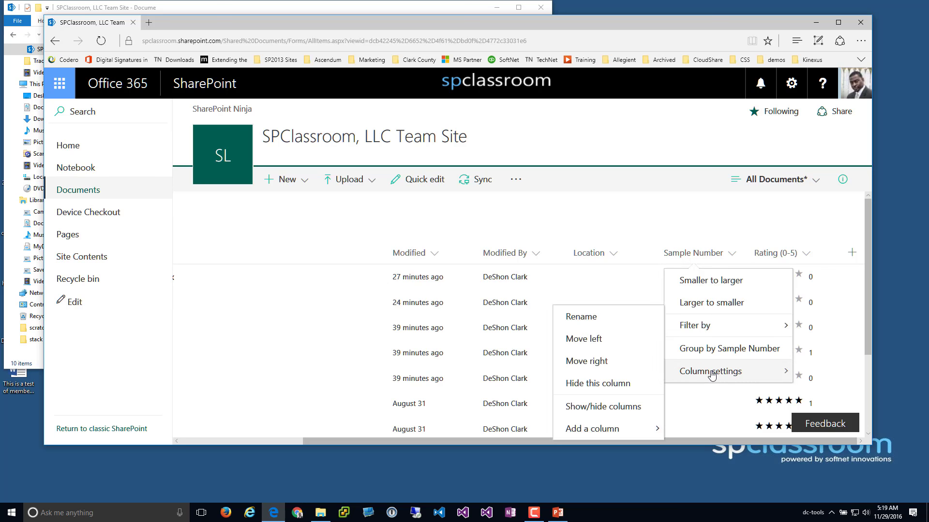
left_click(611, 363)
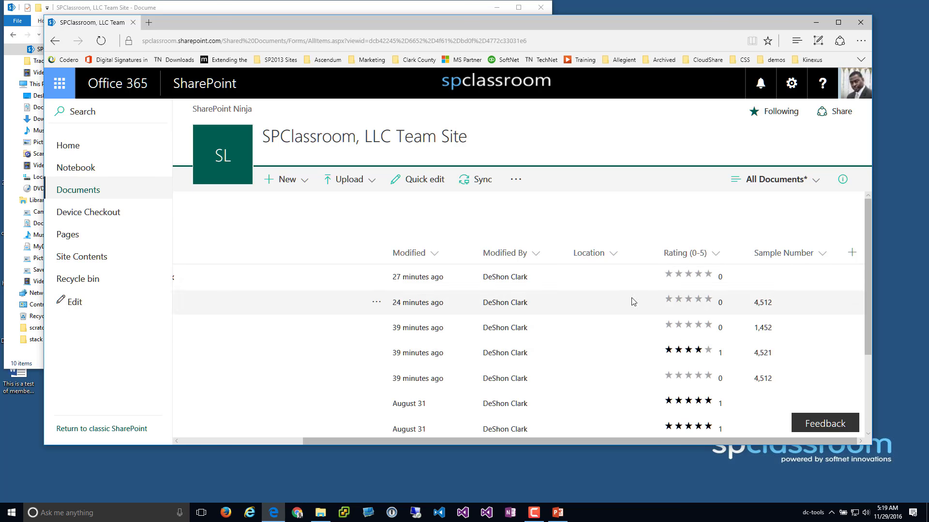
left_click(613, 257)
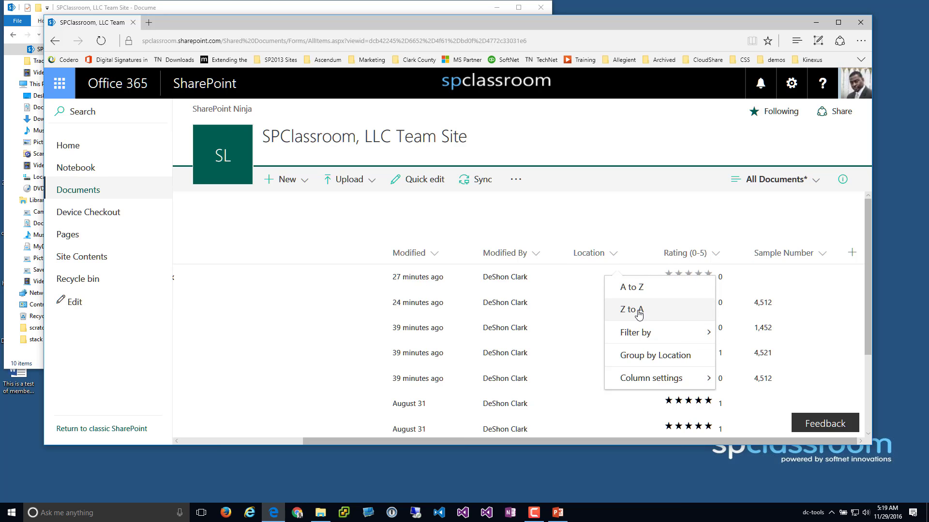
left_click(596, 213)
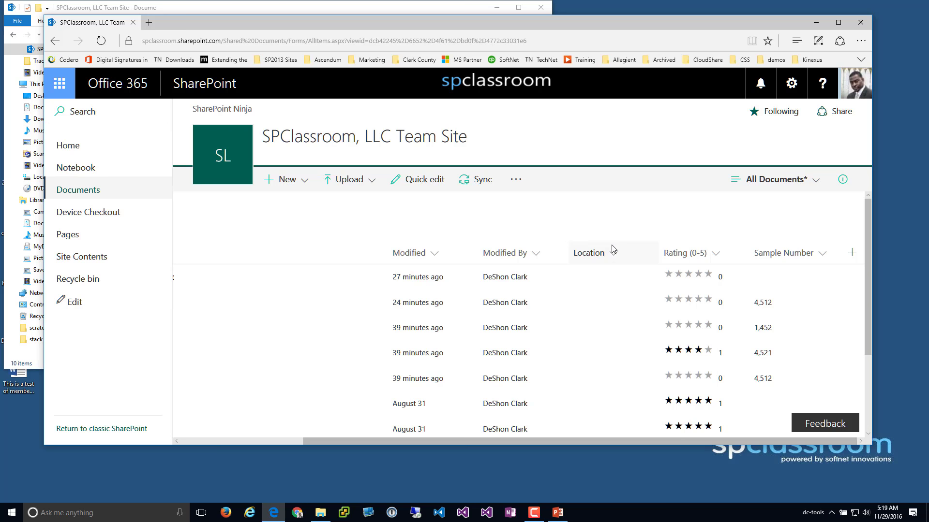
left_click(790, 188)
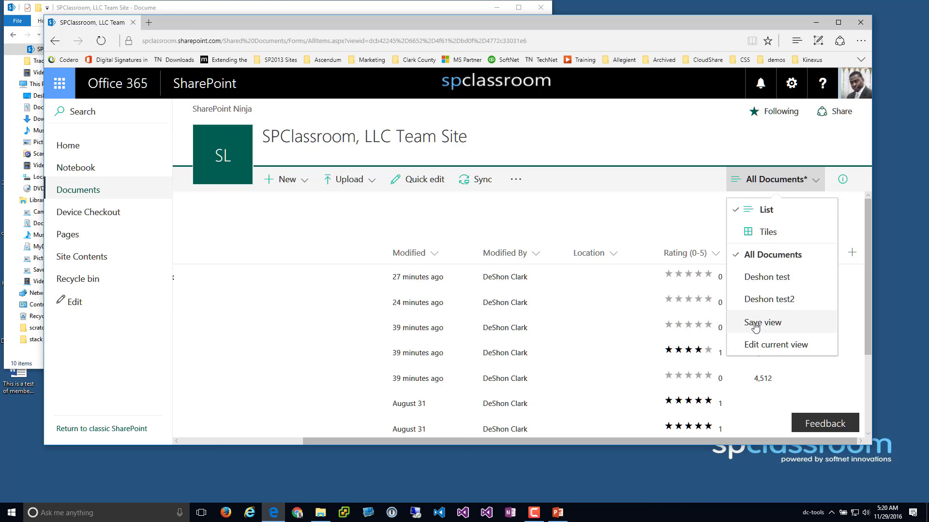
left_click(651, 221)
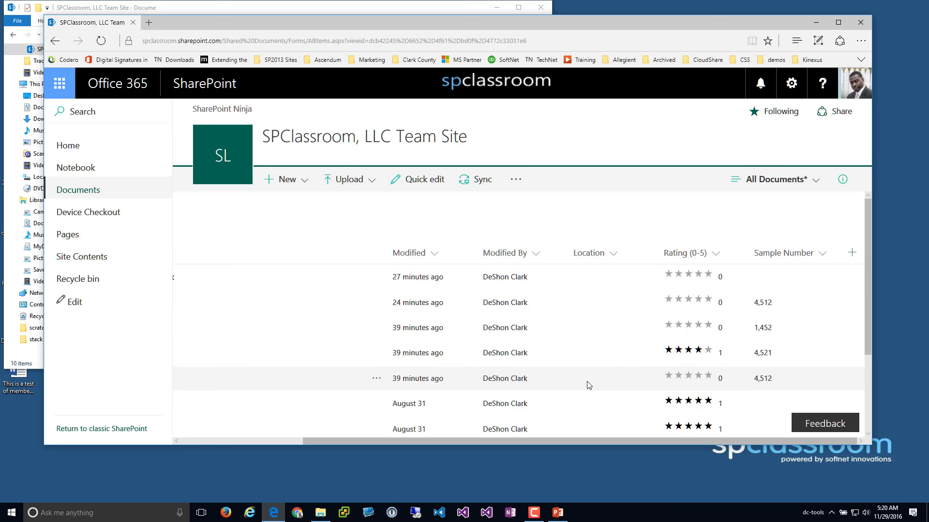
Save the current layout as a view, replacing the suggested name with the user's name
left_click(803, 185)
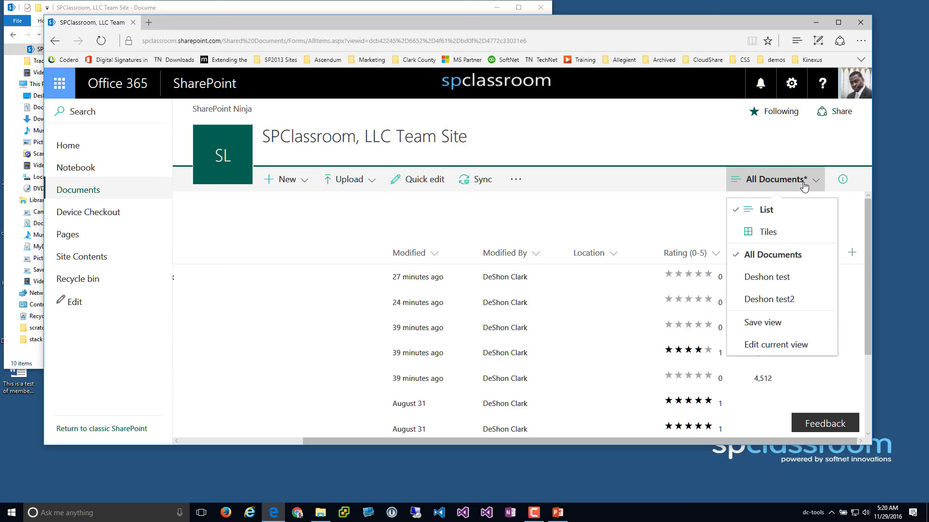
left_click(766, 323)
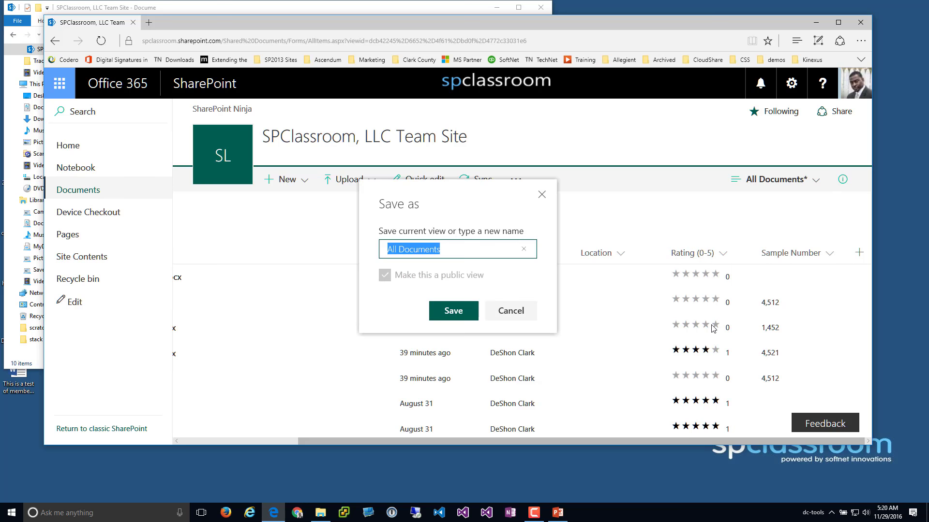
left_click(433, 251)
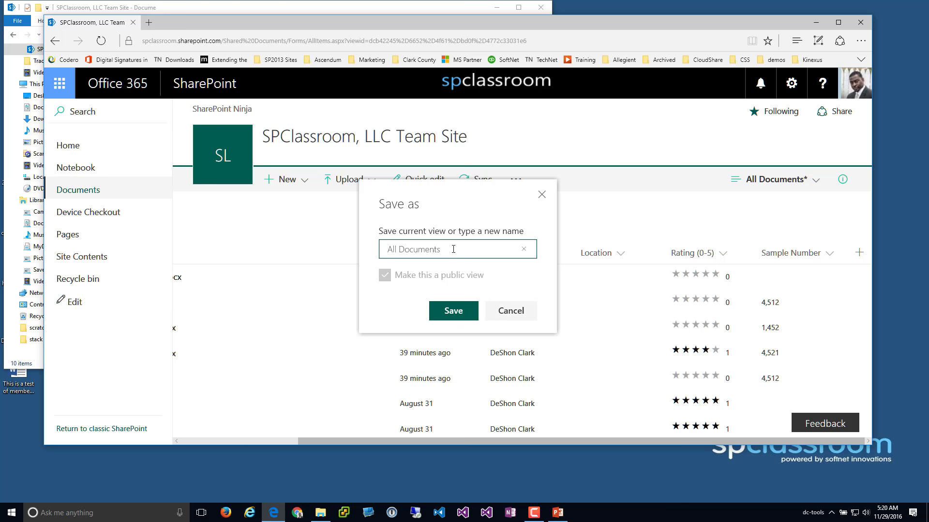
left_click(453, 249)
key("BackSpace")
key("BackSpace")
key("BackSpace")
key("BackSpace")
key("BackSpace")
key("BackSpace")
key("BackSpace")
key("BackSpace")
key("BackSpace")
key("BackSpace")
key("BackSpace")
key("BackSpace")
key("BackSpace")
key("BackSpace")
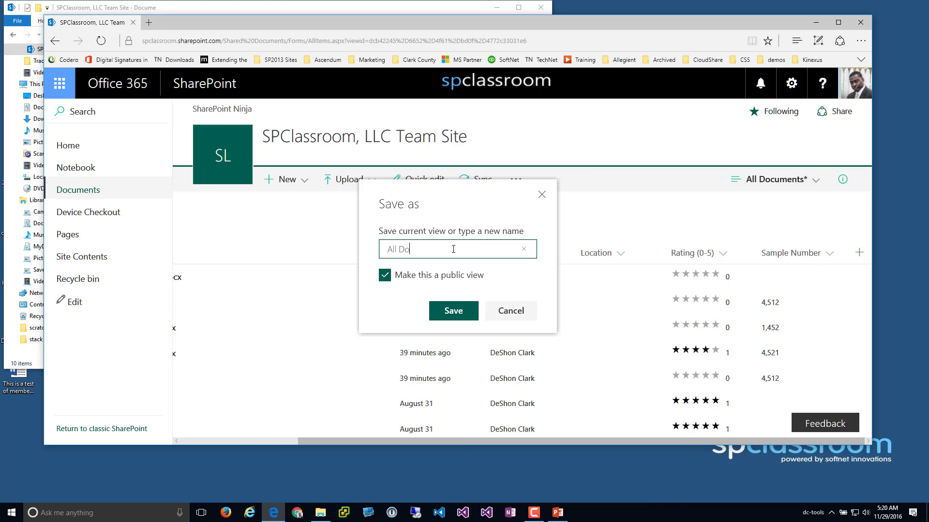
type("DeShon")
Save the public view, try the other tile view, then switch back to the new view
left_click(447, 314)
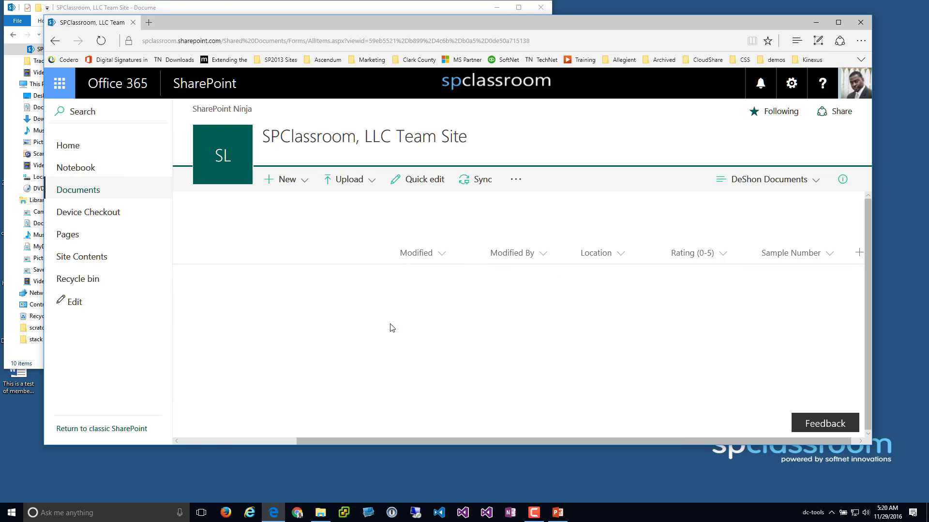
left_click(771, 186)
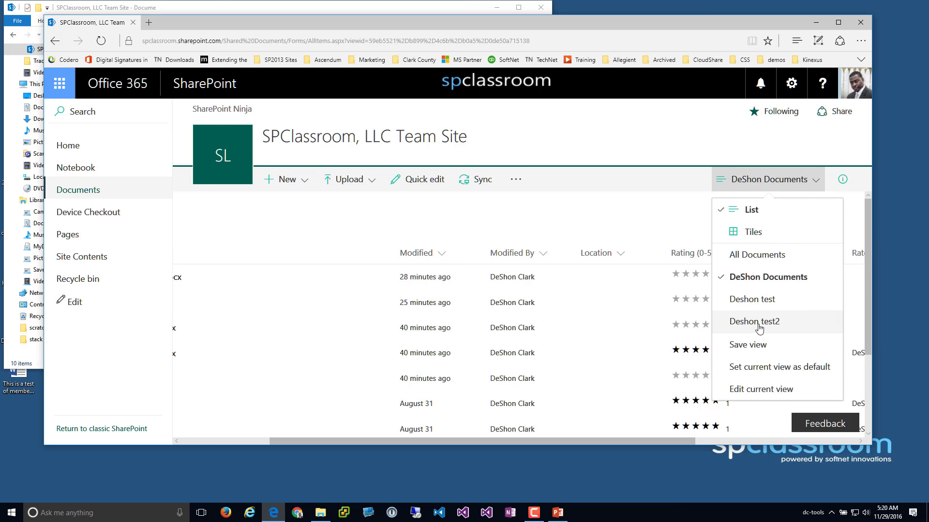
left_click(769, 321)
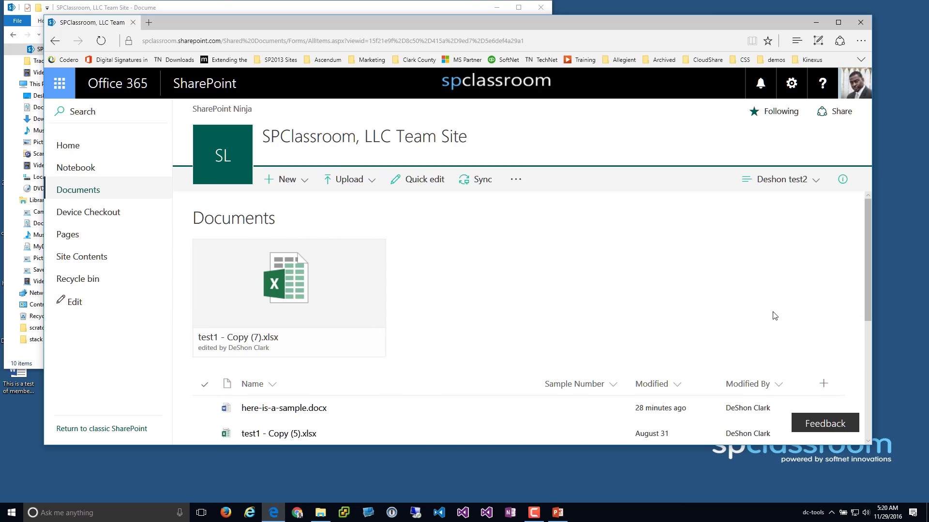
left_click(817, 178)
left_click(767, 274)
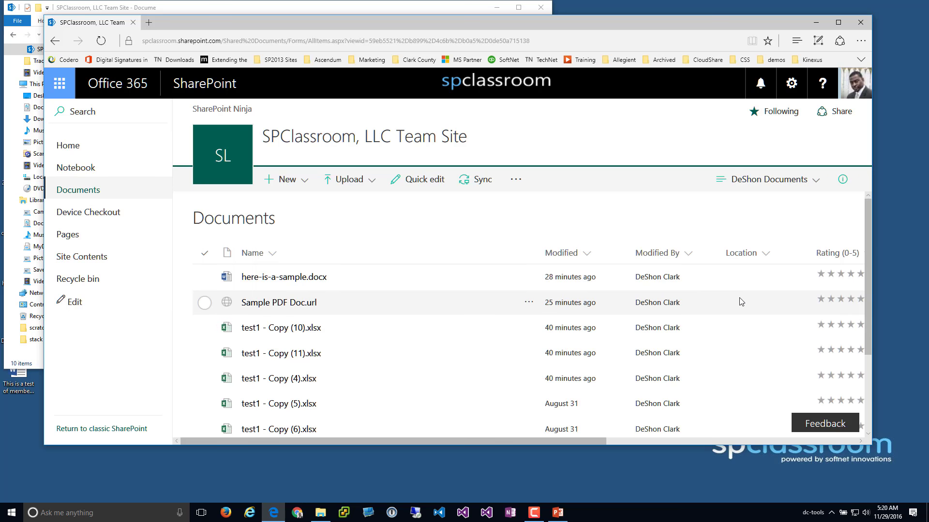
Reopen Save view from the views list and cancel it
left_click(781, 185)
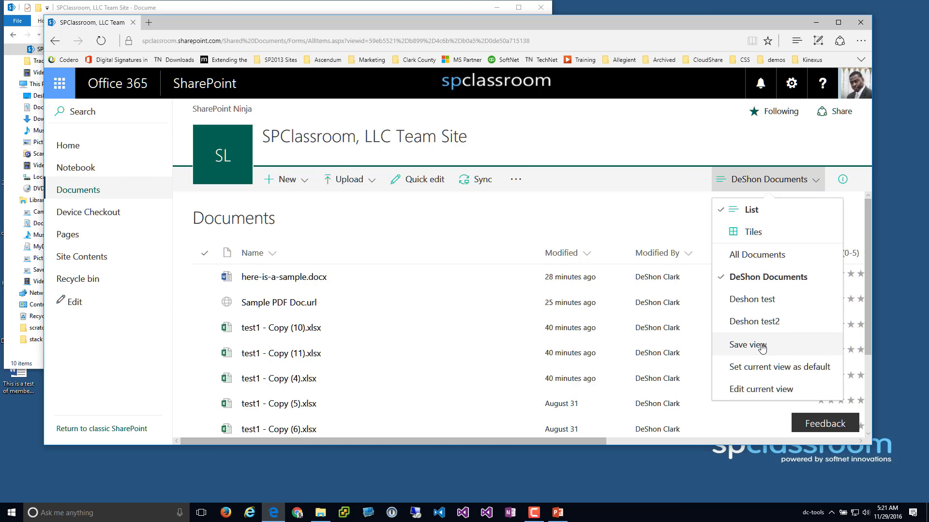
left_click(763, 346)
left_click(513, 313)
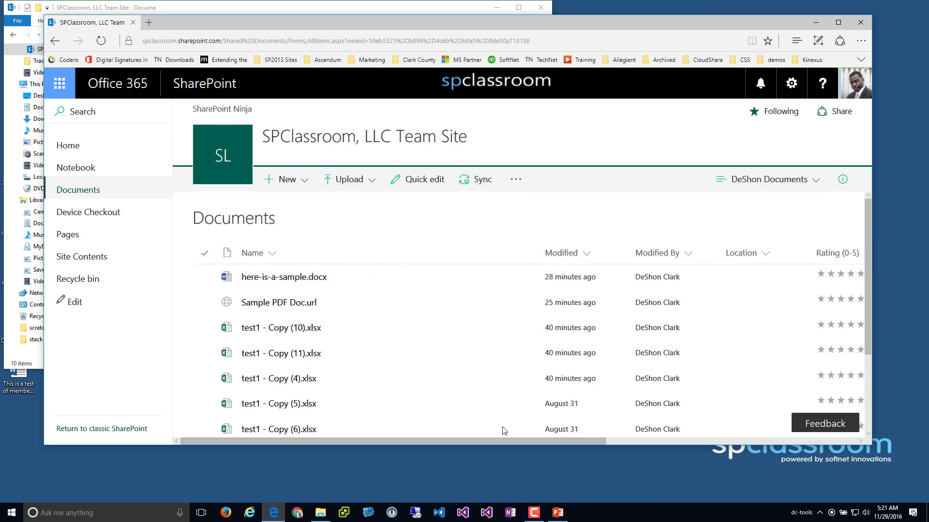
left_click_drag(511, 441, 705, 459)
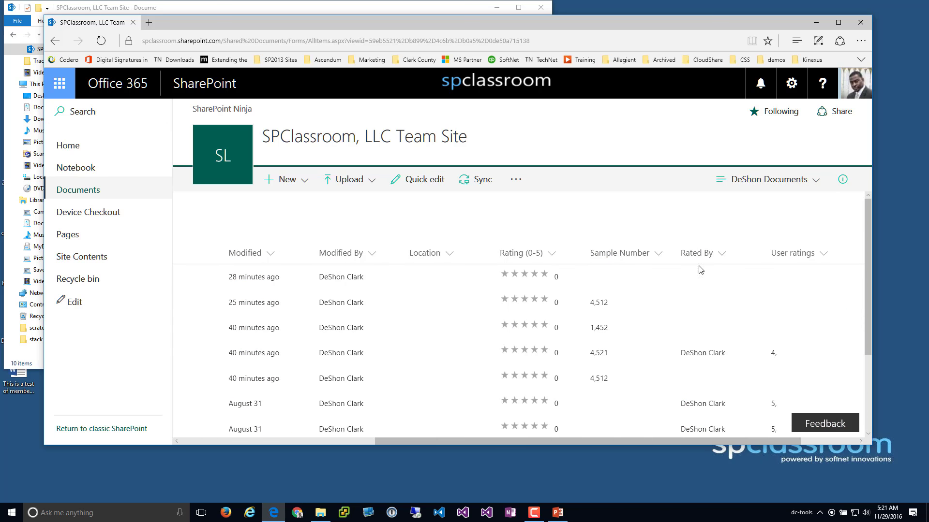
left_click(836, 445)
left_click(851, 259)
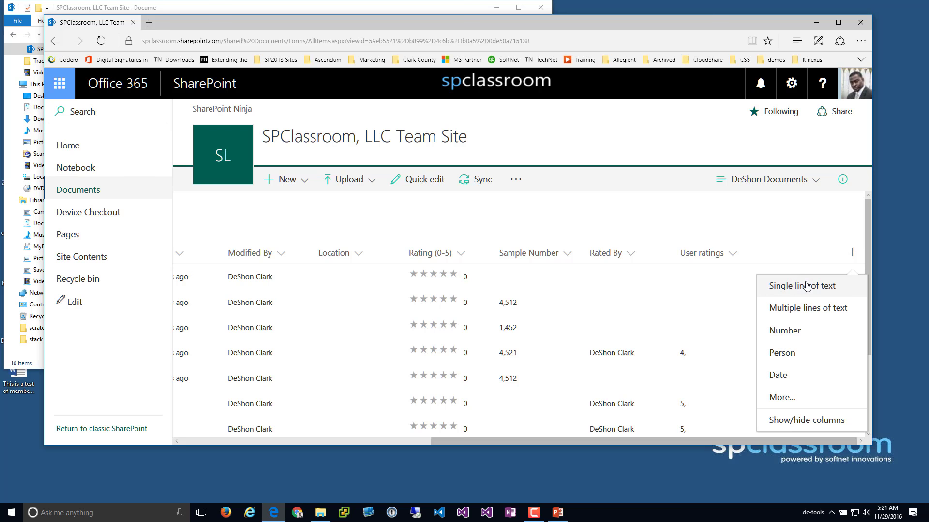
left_click(790, 397)
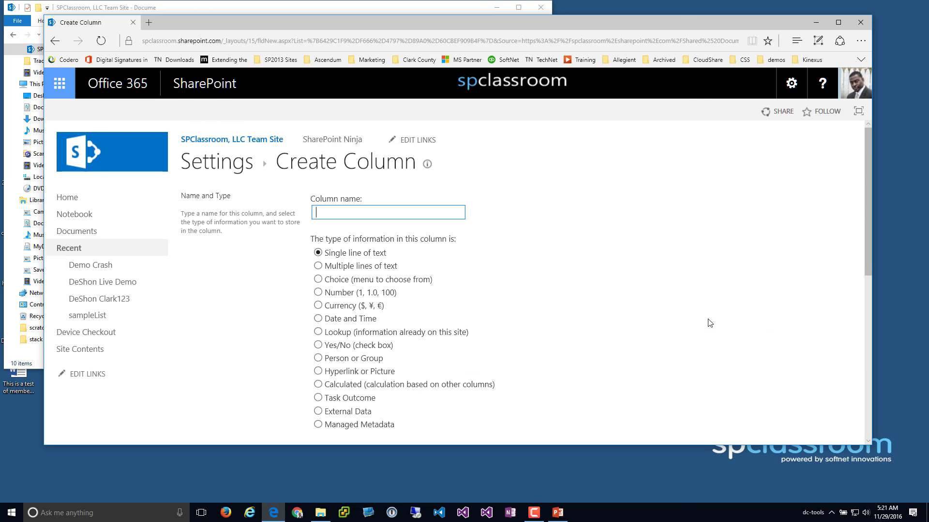
scroll(401, 278, "down", 3)
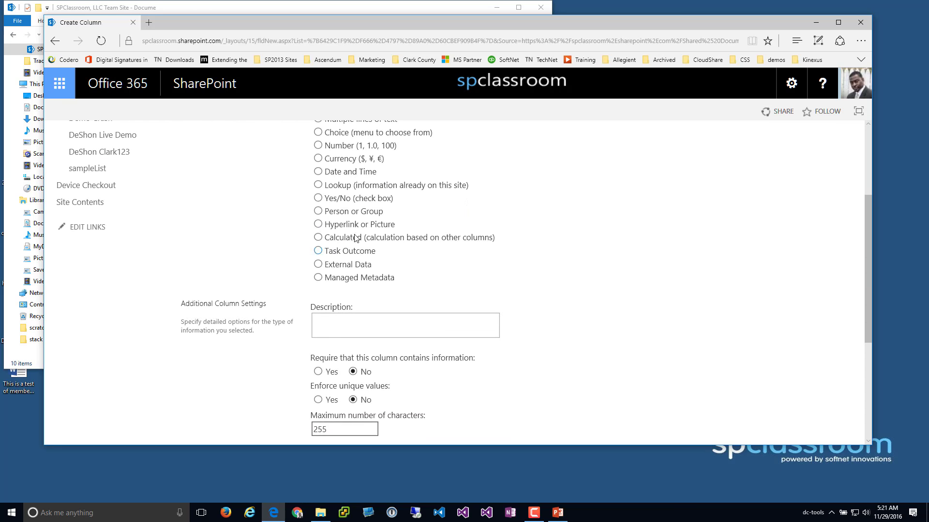
scroll(359, 246, "up", 1)
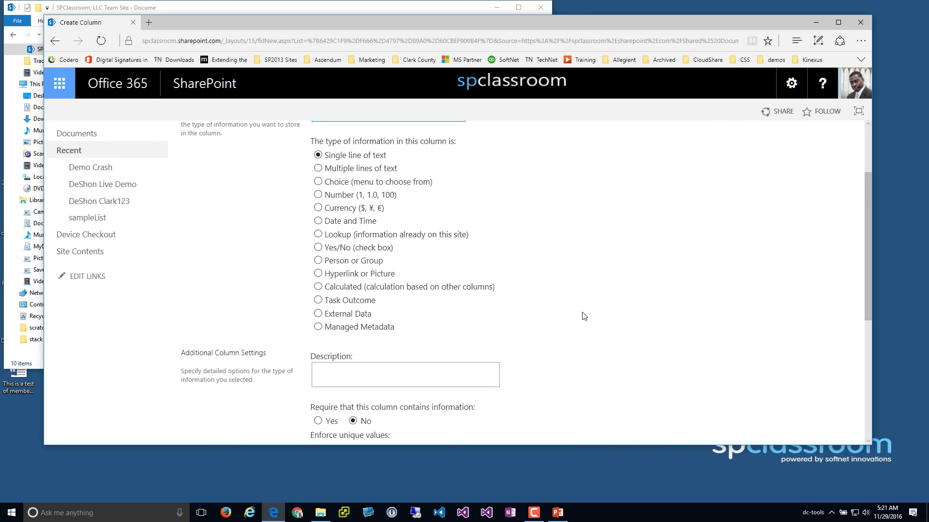
scroll(583, 317, "up", 2)
scroll(561, 319, "up", 1)
scroll(372, 264, "down", 3)
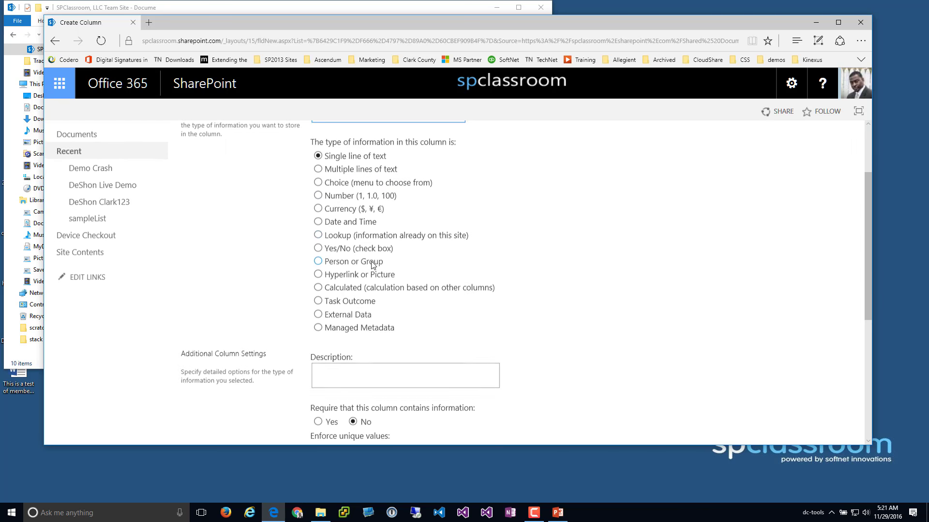
left_click(87, 219)
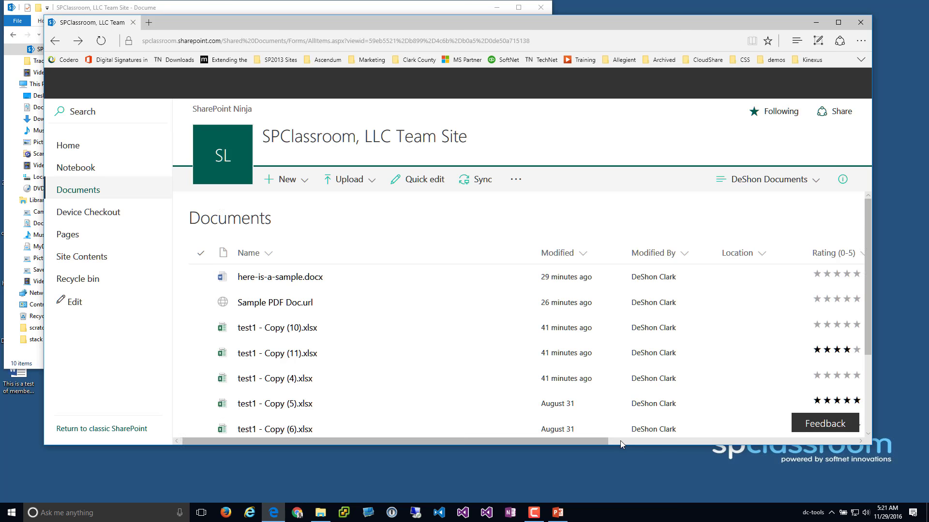
Scroll to the rightmost columns and create a number column named after the user
left_click(620, 440)
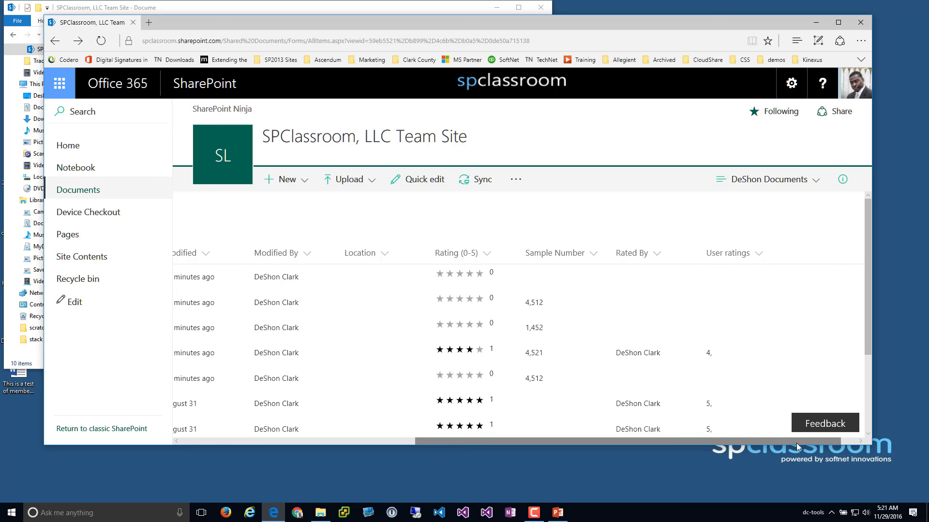
left_click_drag(796, 442, 854, 446)
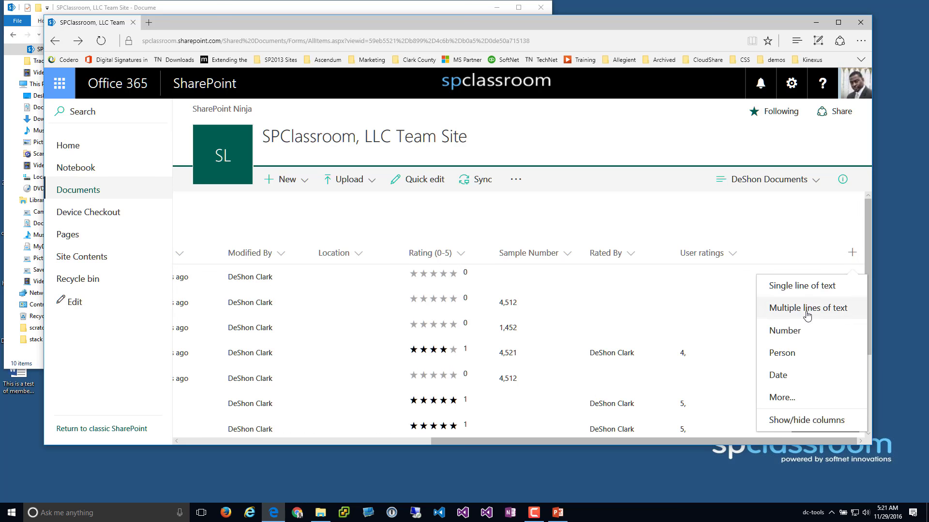
left_click(802, 338)
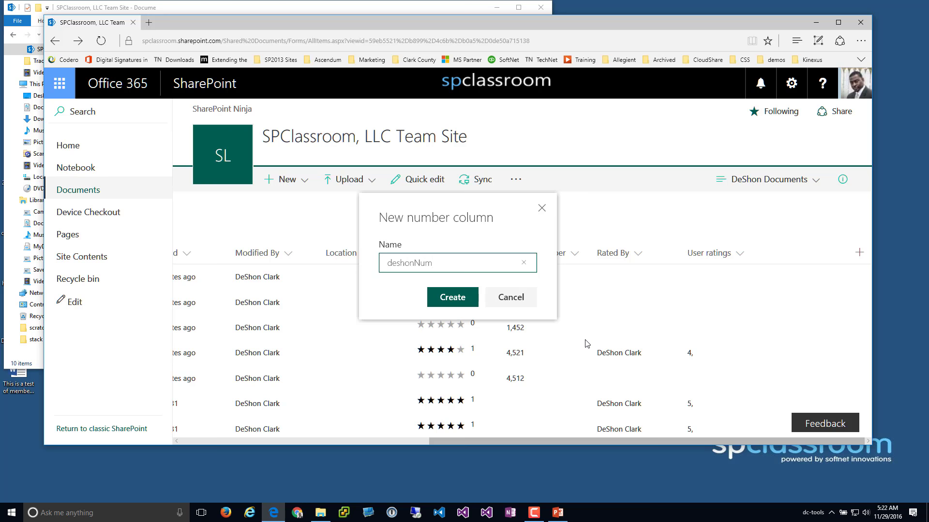
left_click(451, 303)
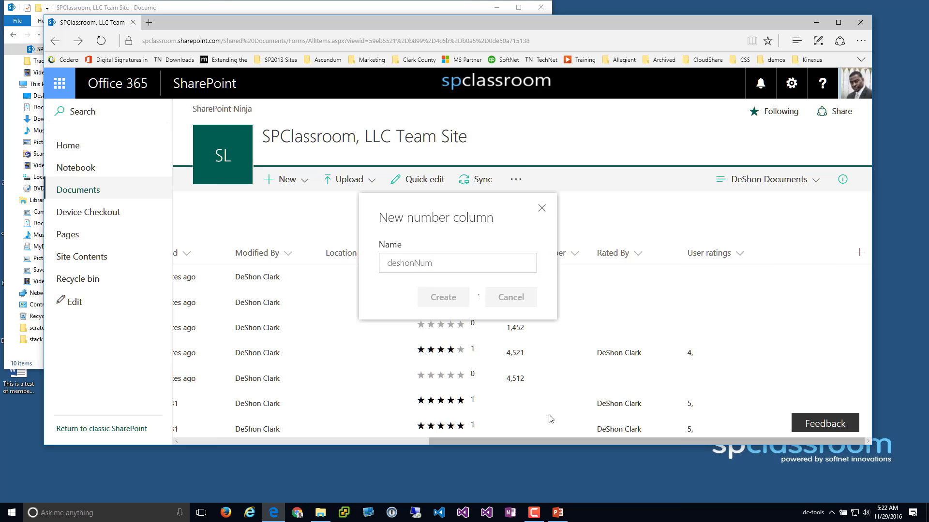
Sort the library Smaller to larger by the new number column
left_click(625, 441)
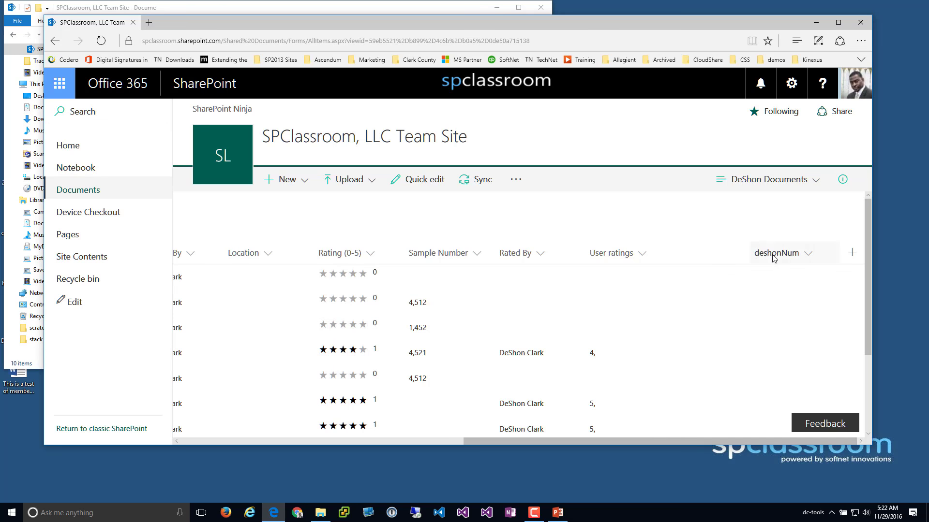
left_click(773, 255)
left_click(790, 286)
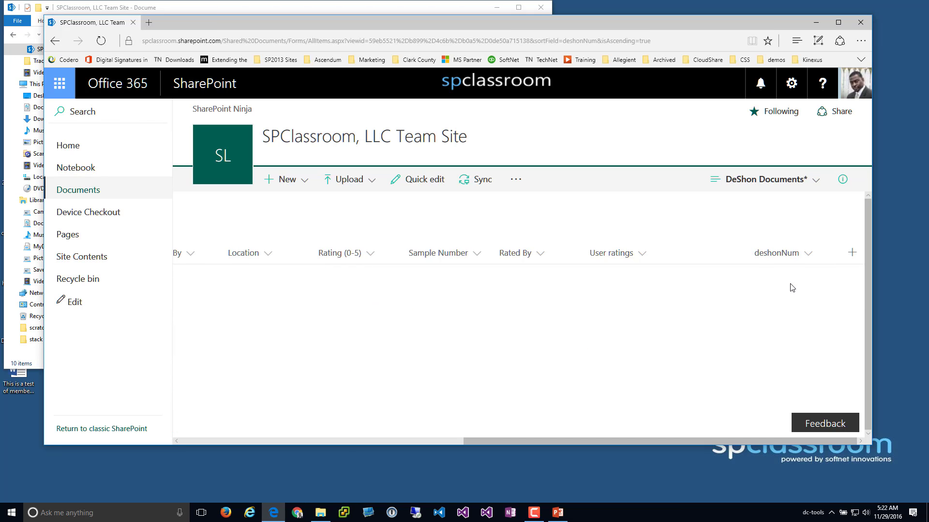
Select the sort field name inside the page address
left_click(591, 41)
left_click(612, 41)
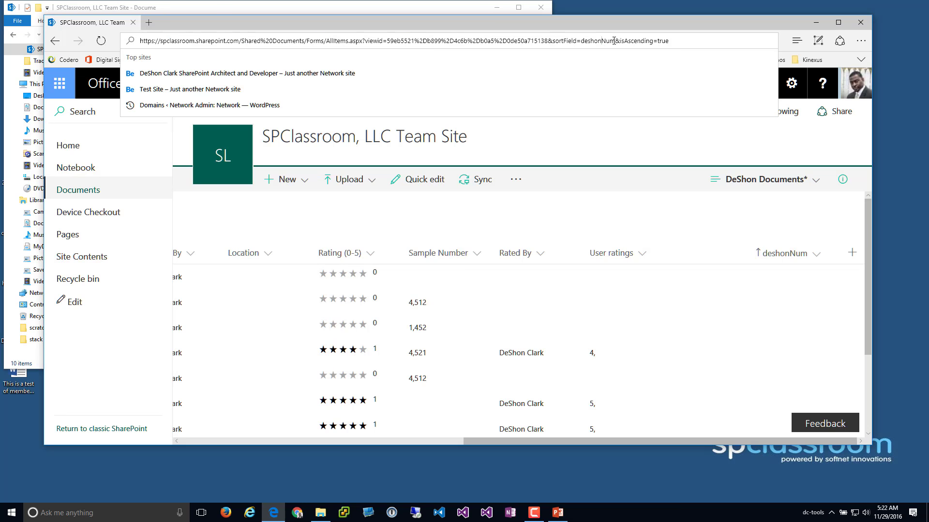
left_click_drag(615, 41, 586, 41)
Rename the number column to the user's first name followed by 'Number'
left_click(799, 261)
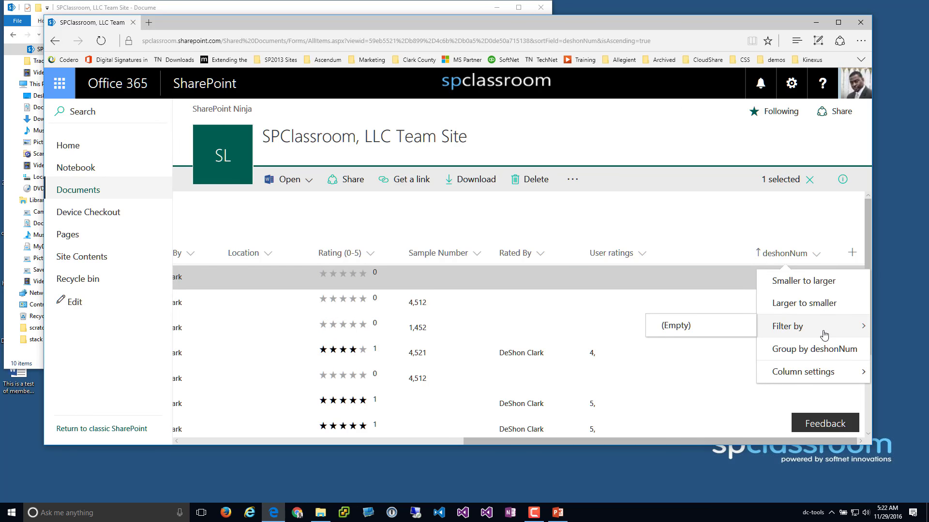
mouse_move(822, 372)
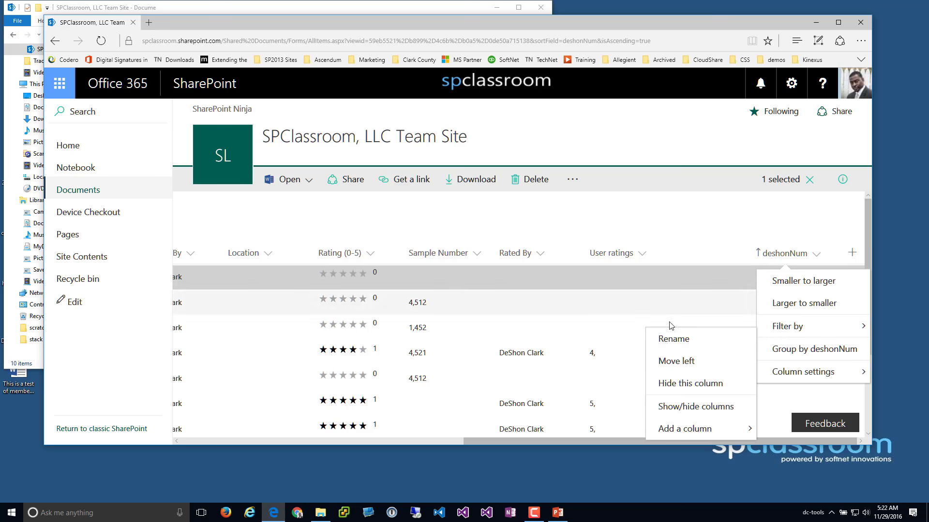
left_click(673, 338)
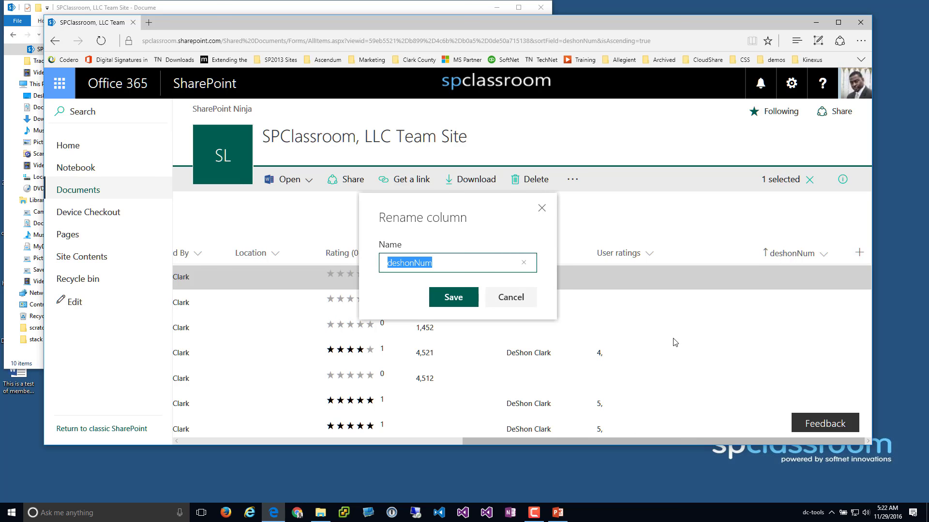
type("DeS")
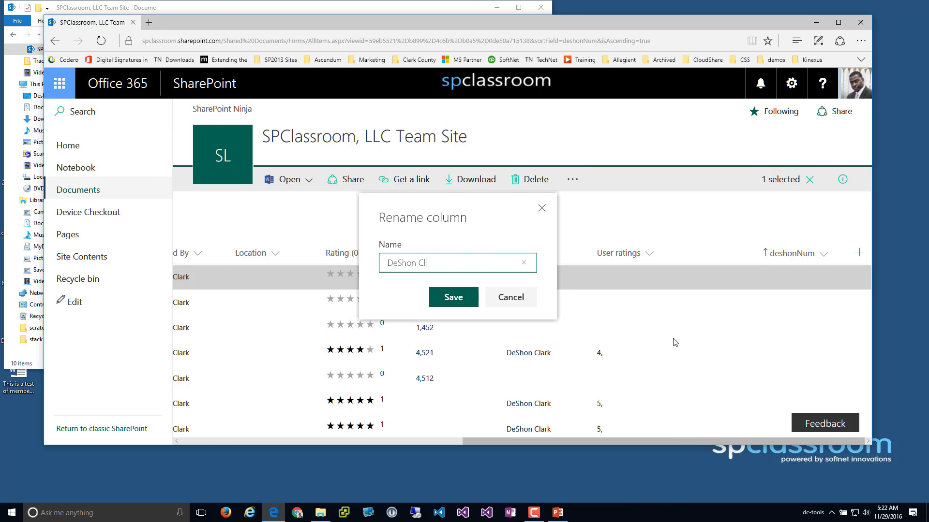
type("hon Number")
key("Return")
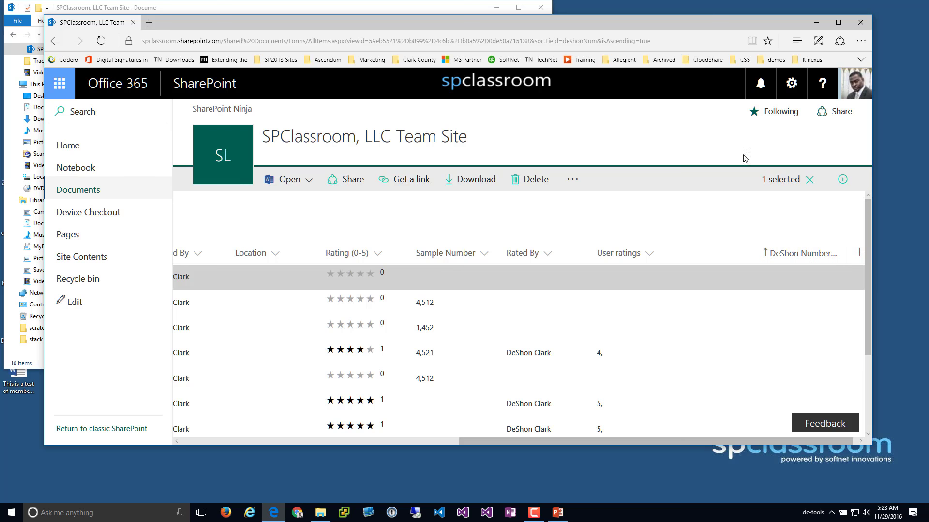
Widen the browser window and scroll the list to bring the renamed column into view
left_click(598, 40)
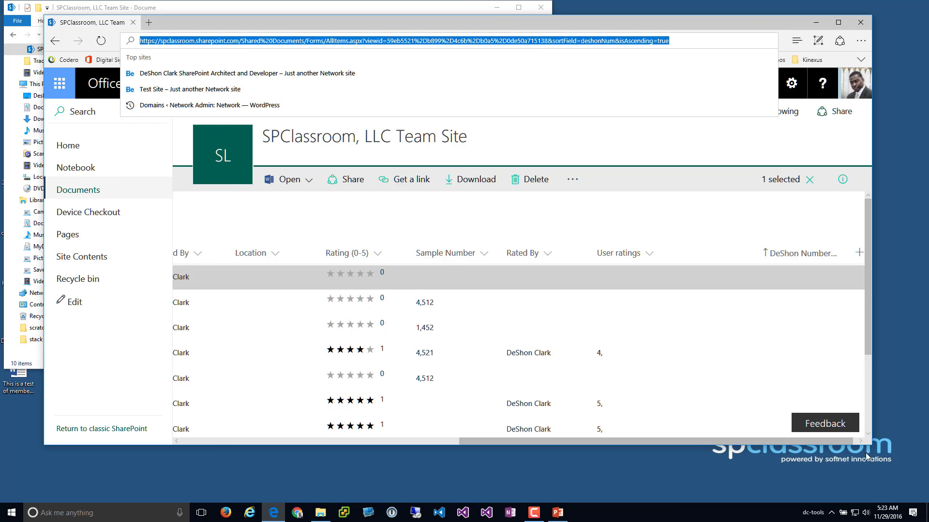
left_click_drag(874, 422, 888, 422)
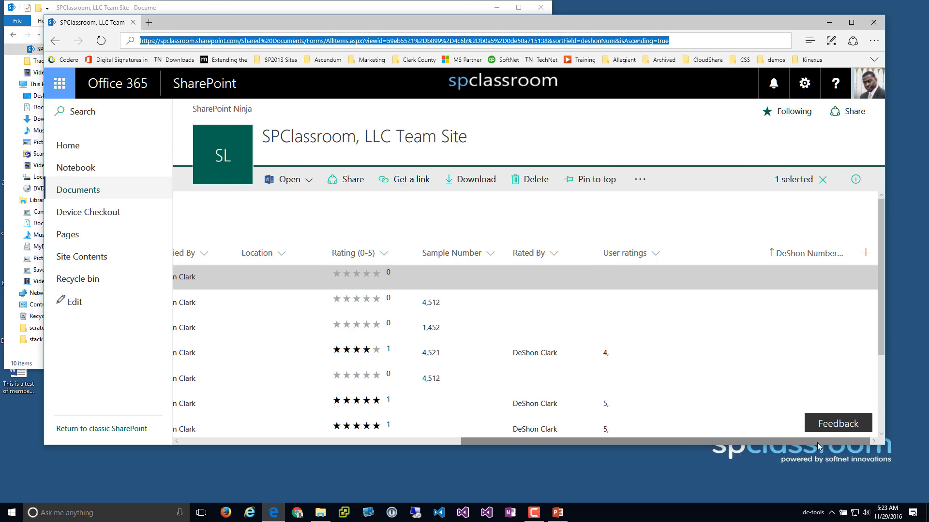
left_click_drag(817, 443, 468, 431)
scroll(482, 352, "down", 3)
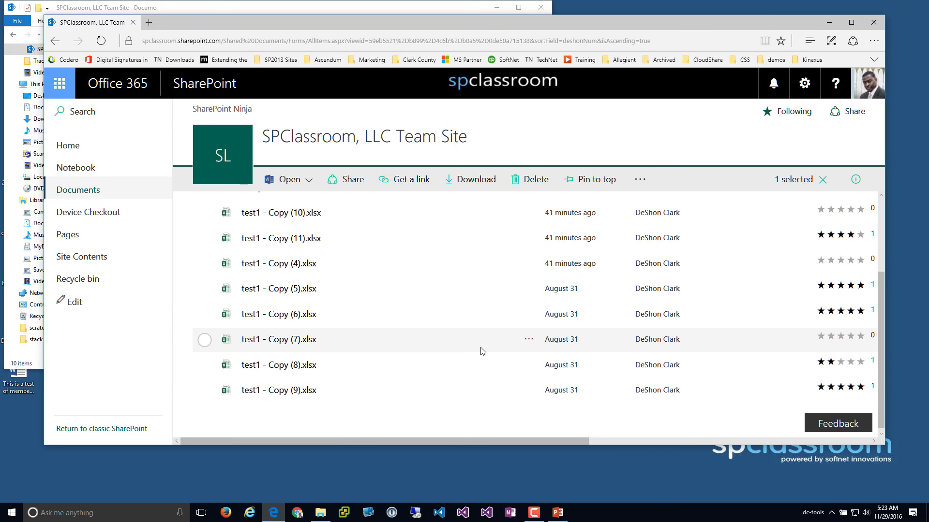
scroll(483, 352, "up", 3)
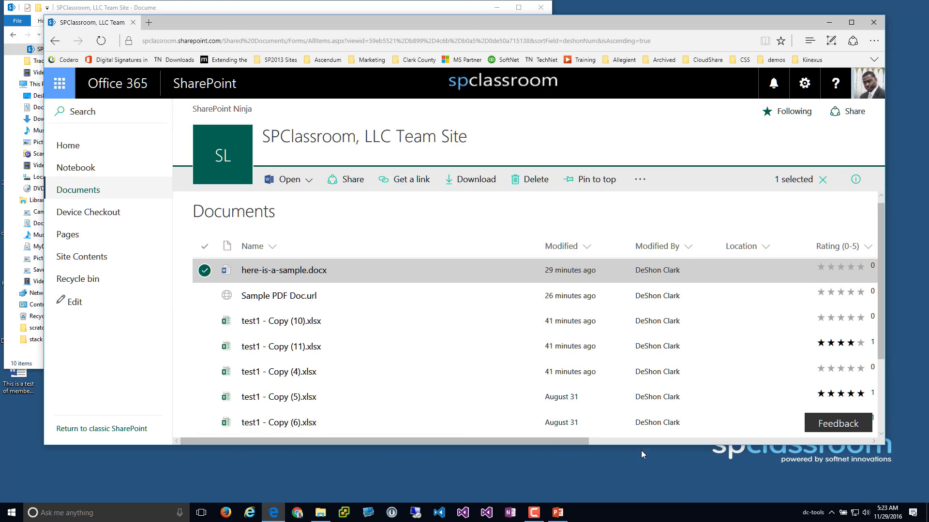
left_click_drag(579, 440, 812, 447)
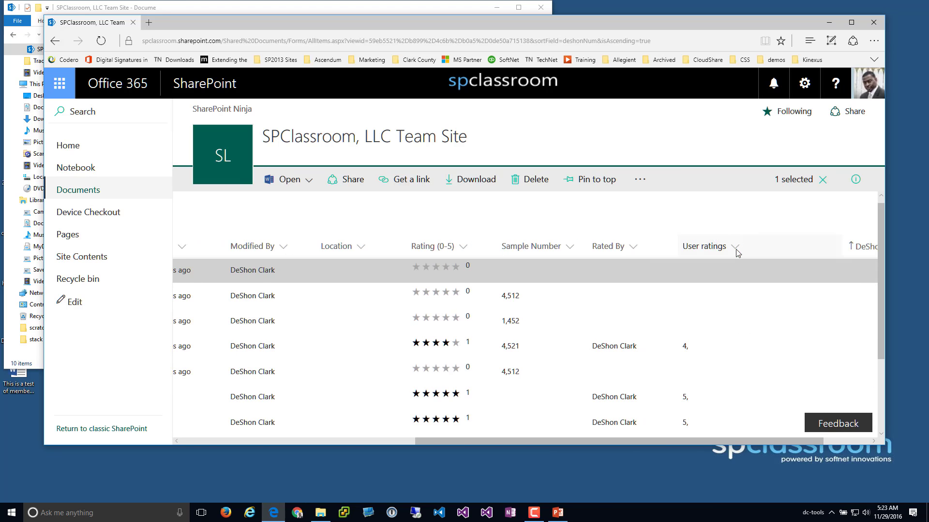
left_click(839, 441)
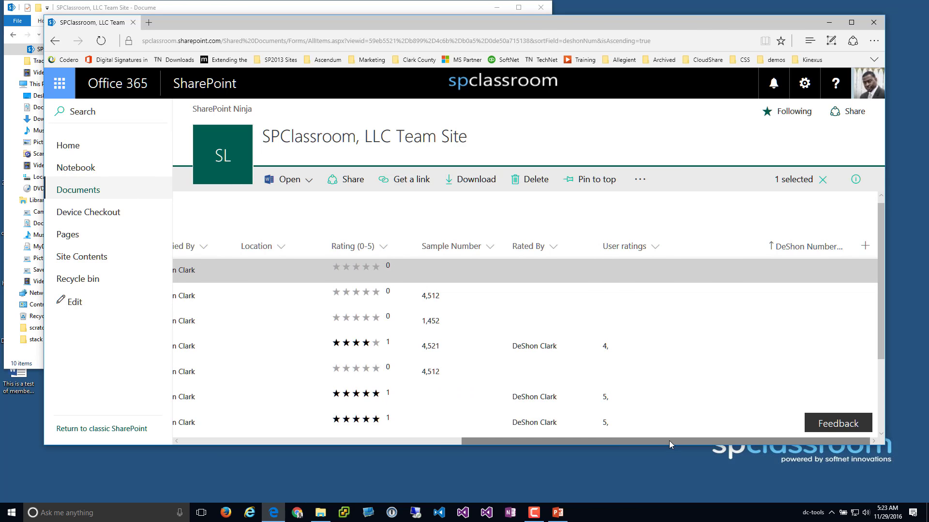
Maximise the browser to full screen and scroll the library list back
double_click(618, 25)
left_click_drag(660, 494, 382, 495)
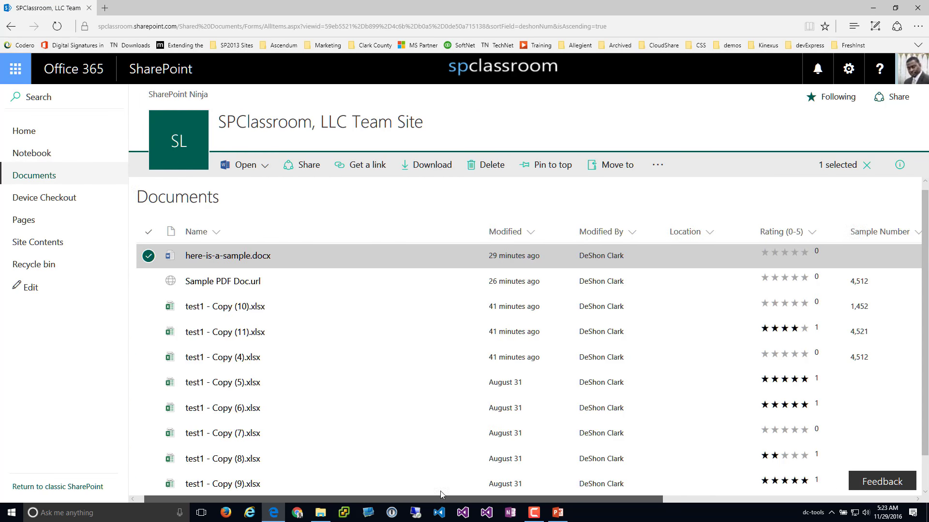
left_click_drag(441, 495, 664, 511)
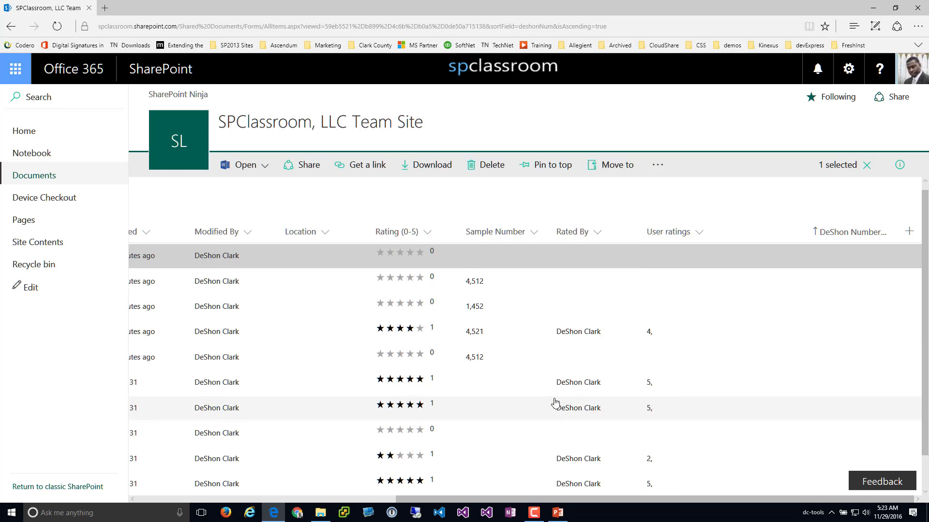
mouse_move(563, 408)
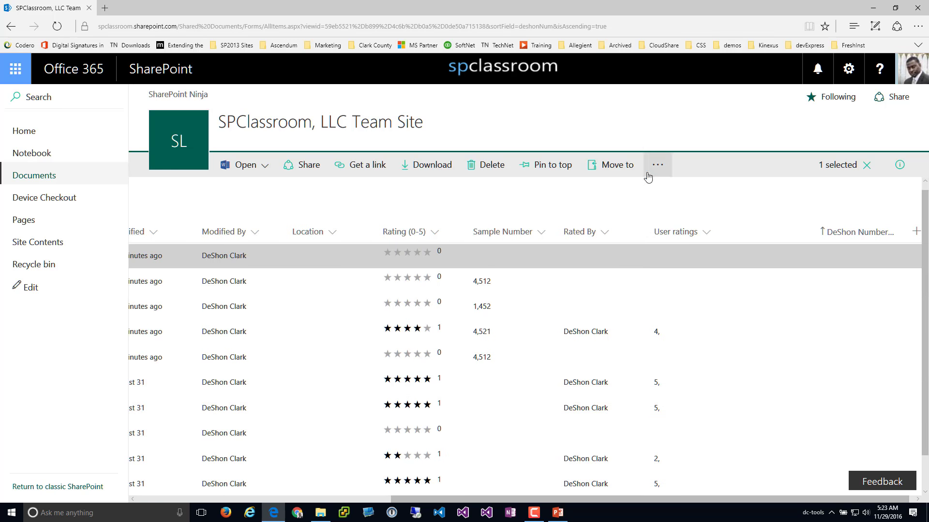
left_click_drag(463, 497, 216, 492)
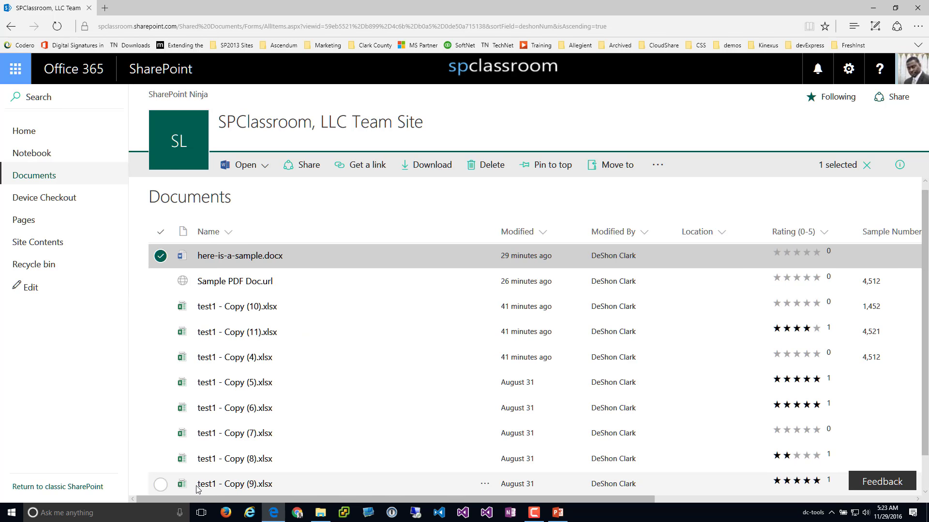
Select only test1 - Copy (10).xlsx, open sharing, and keep edit access after trying view-only
left_click(160, 307)
left_click(160, 256)
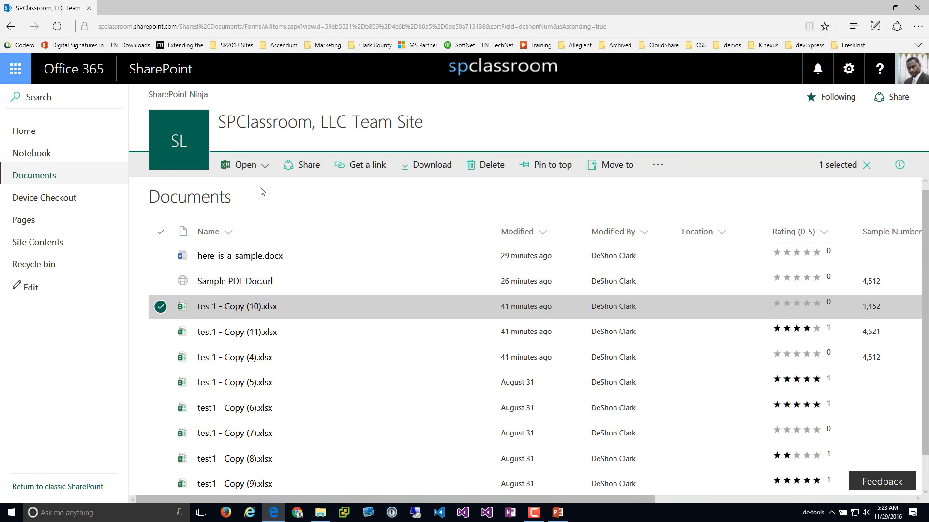
left_click(309, 167)
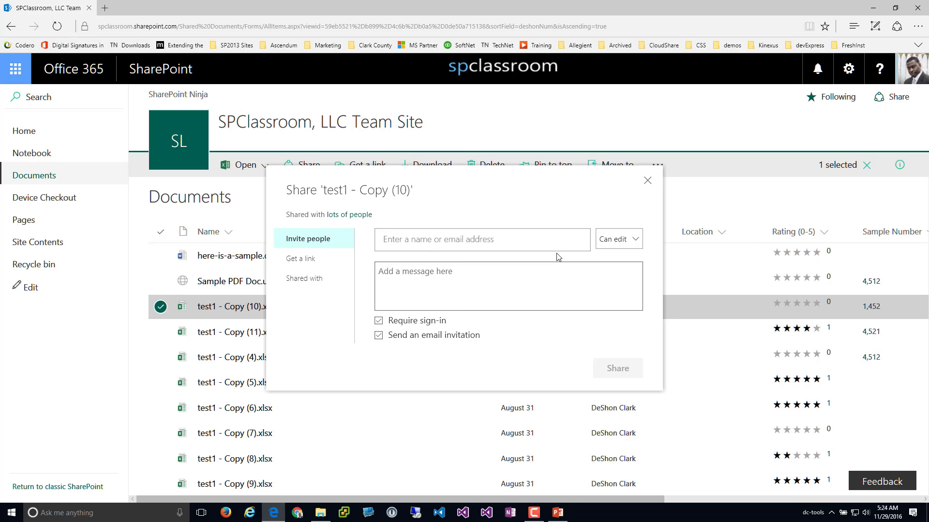
left_click(618, 240)
left_click(614, 250)
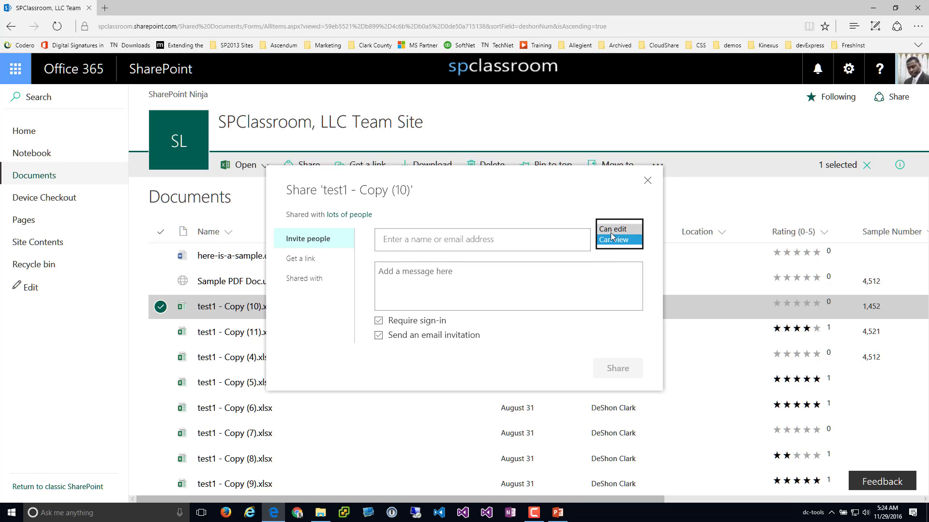
left_click(612, 229)
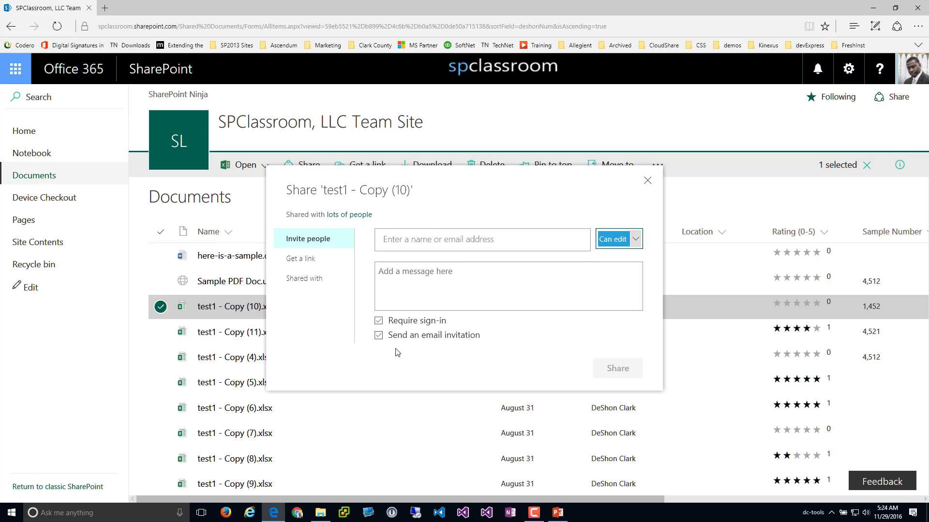
Turn off Require sign-in and add an external e-mail address as invitee
left_click(379, 321)
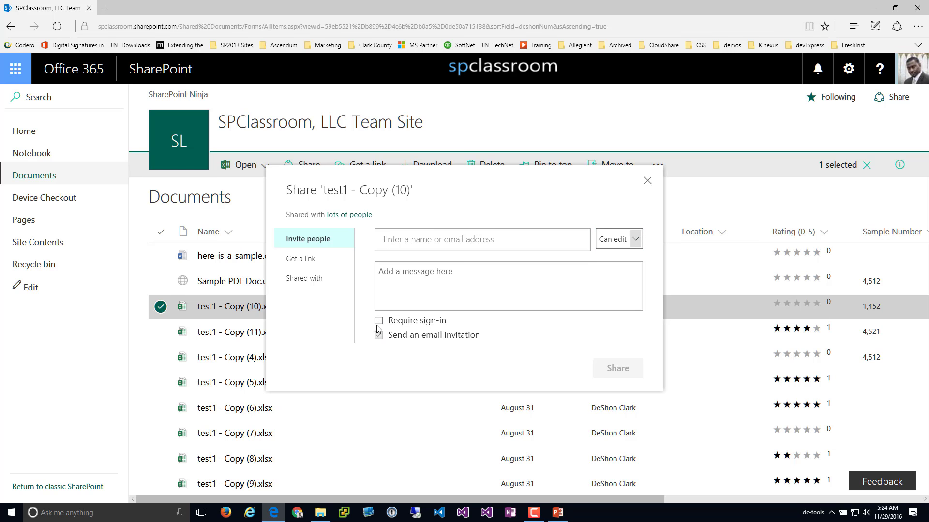
left_click(379, 322)
left_click(433, 323)
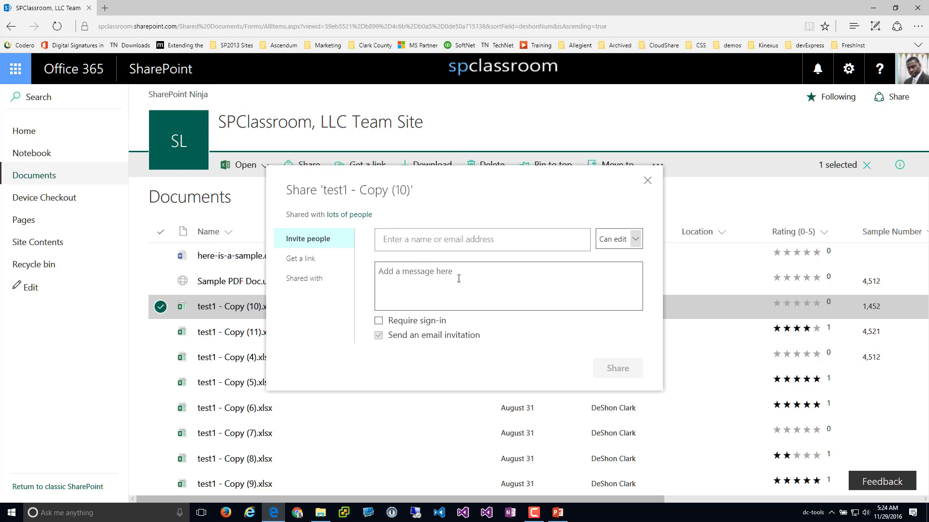
left_click(430, 272)
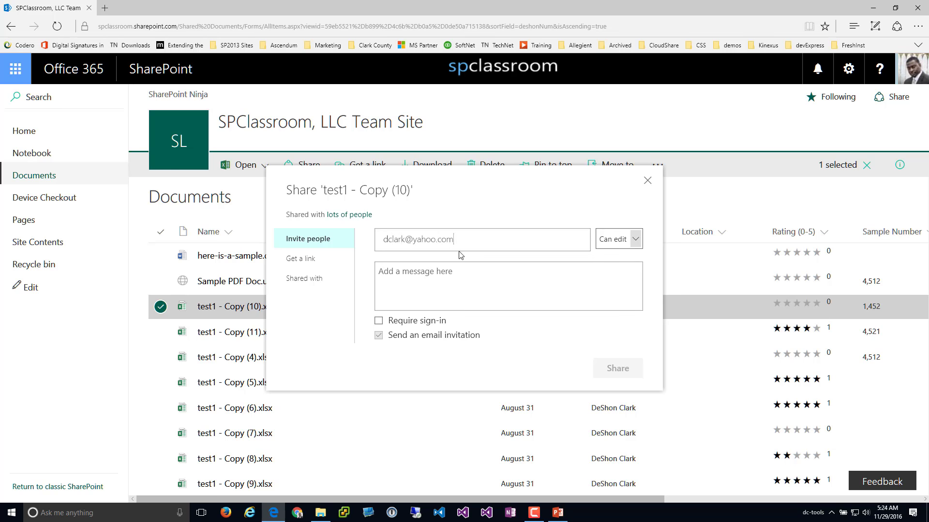
left_click(460, 308)
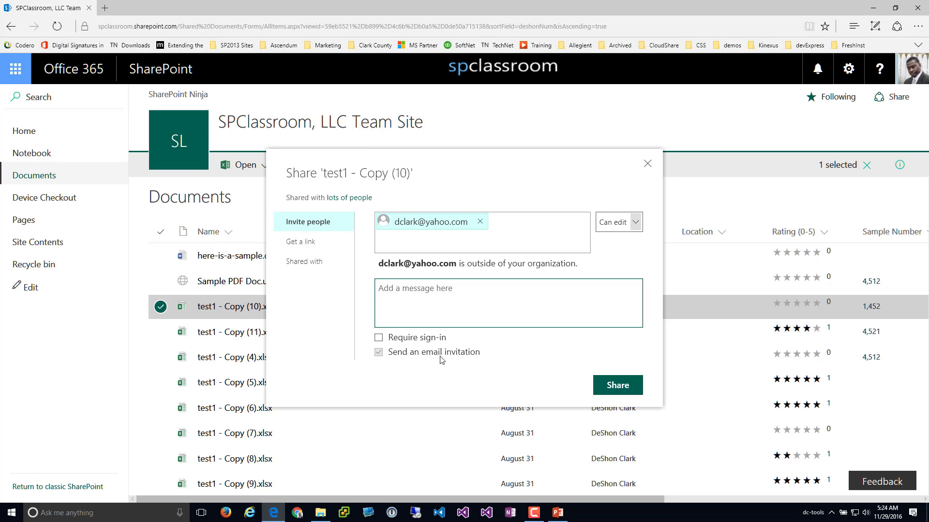
Start the message 'check this out', then close the invitation without sending
left_click(379, 338)
left_click(379, 339)
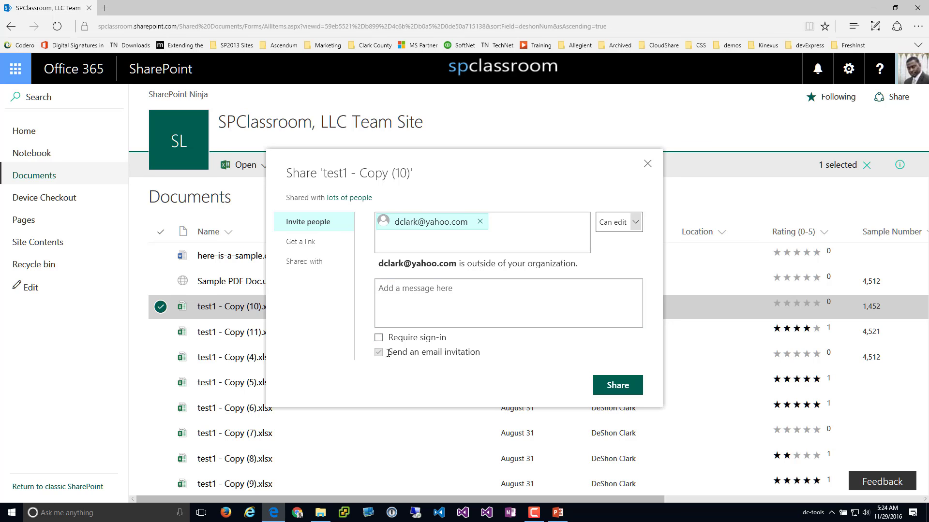
left_click(422, 325)
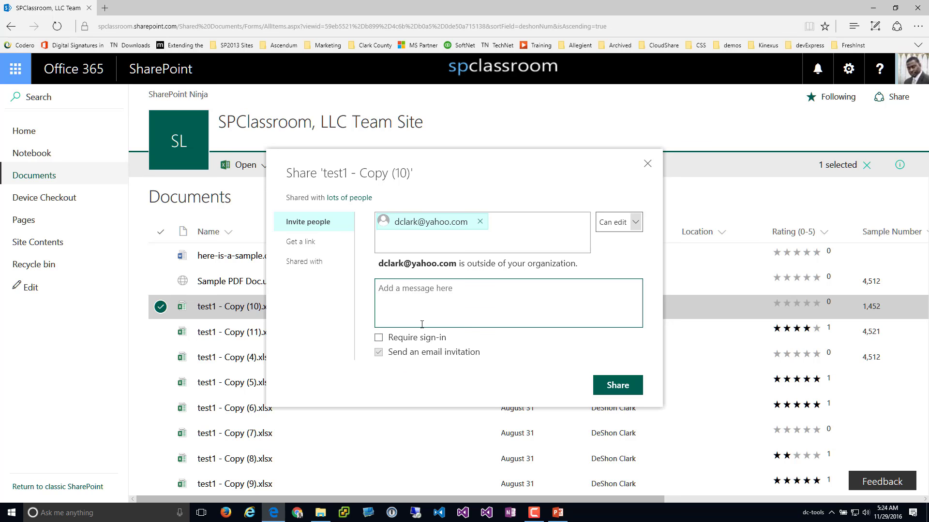
type("check this out")
left_click(647, 164)
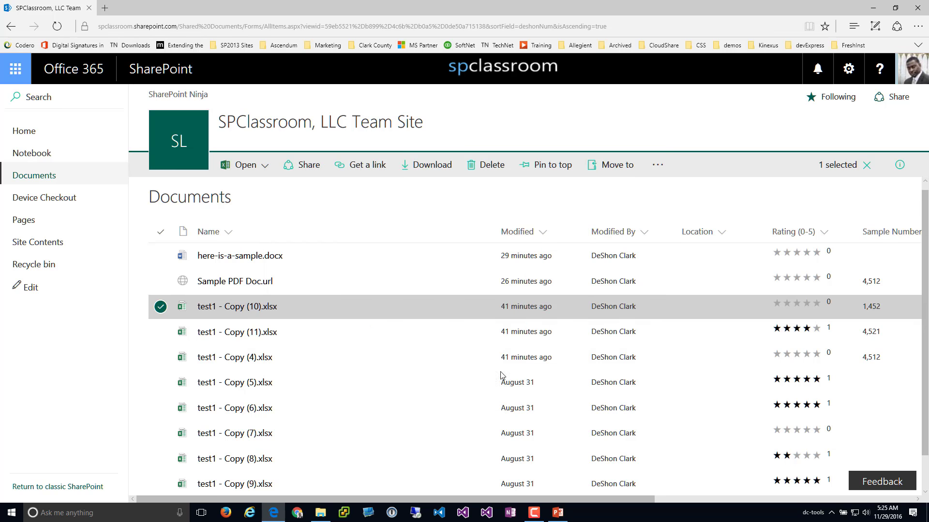
Select only test1 - Copy (11).xlsx and expand its sharing access in the details pane
left_click(161, 331)
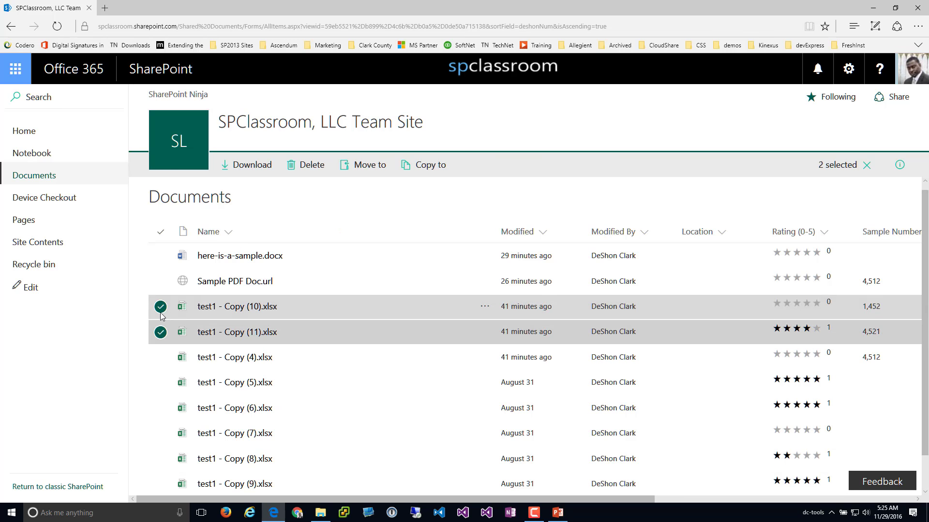
left_click(161, 310)
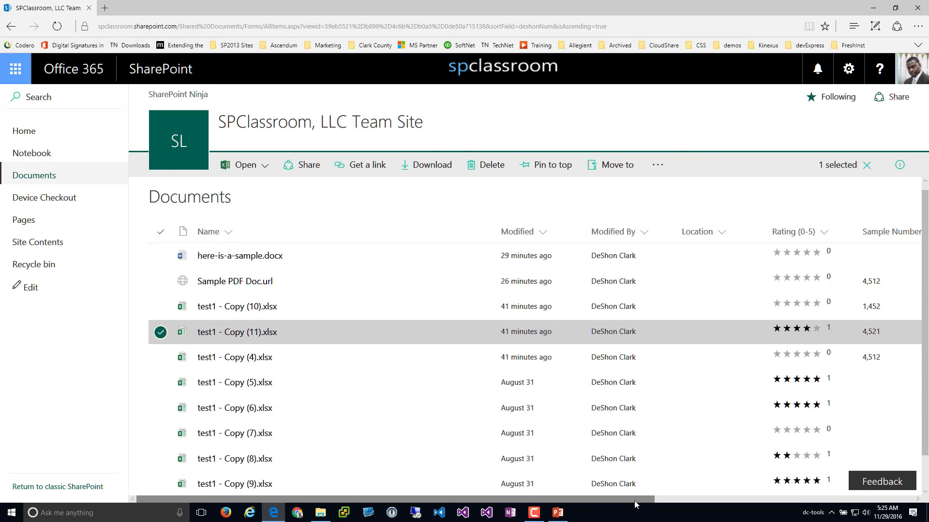
left_click_drag(634, 500, 894, 501)
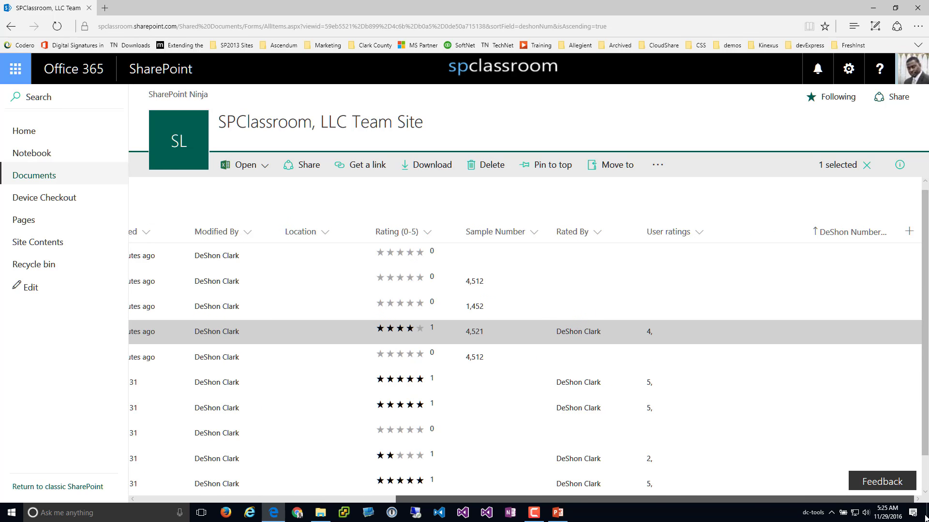
left_click_drag(814, 516, 895, 521)
left_click(900, 165)
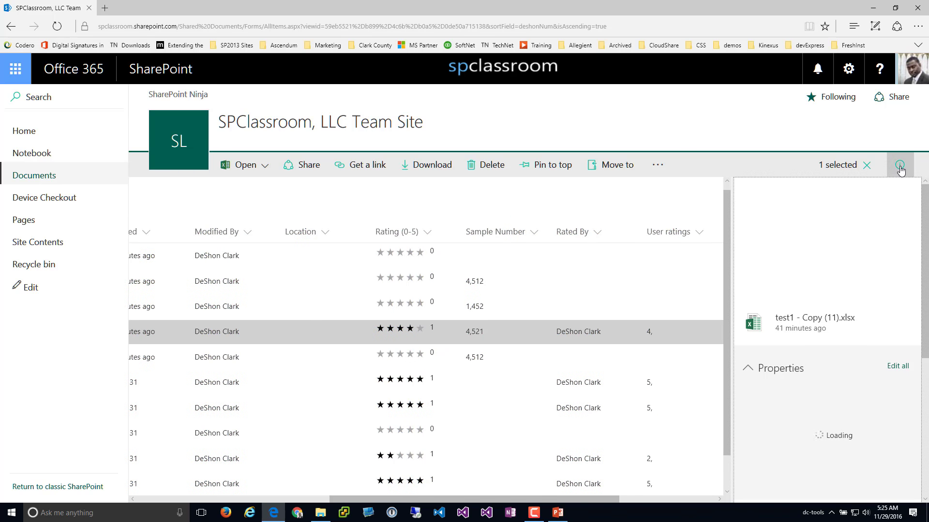
scroll(856, 333, "down", 2)
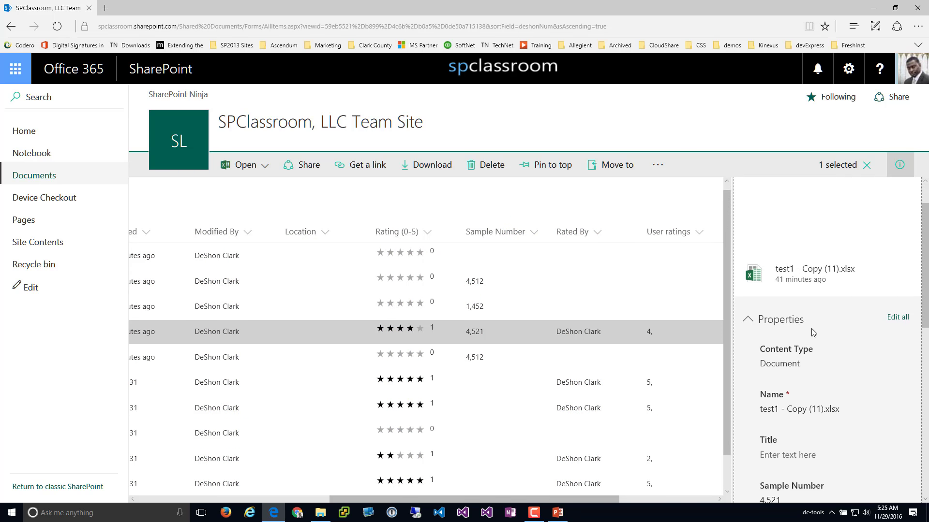
scroll(789, 314, "down", 6)
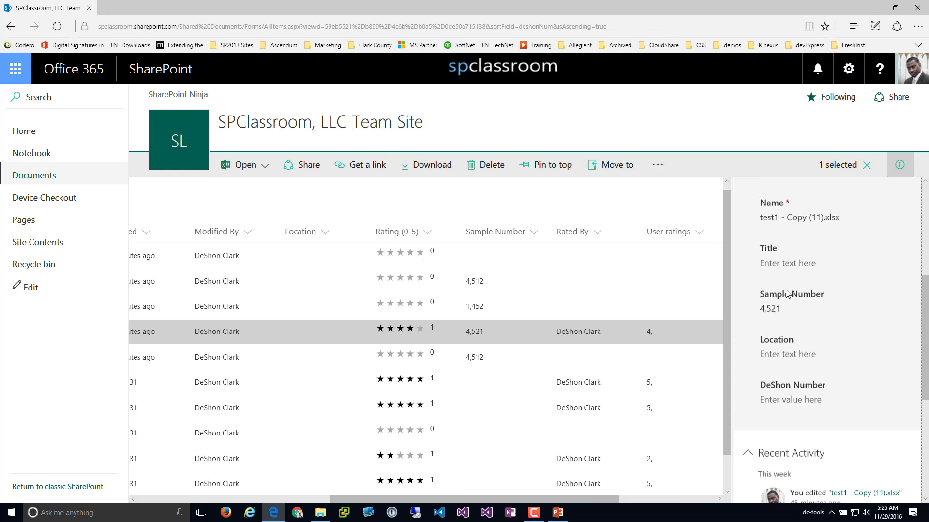
scroll(789, 331, "down", 1)
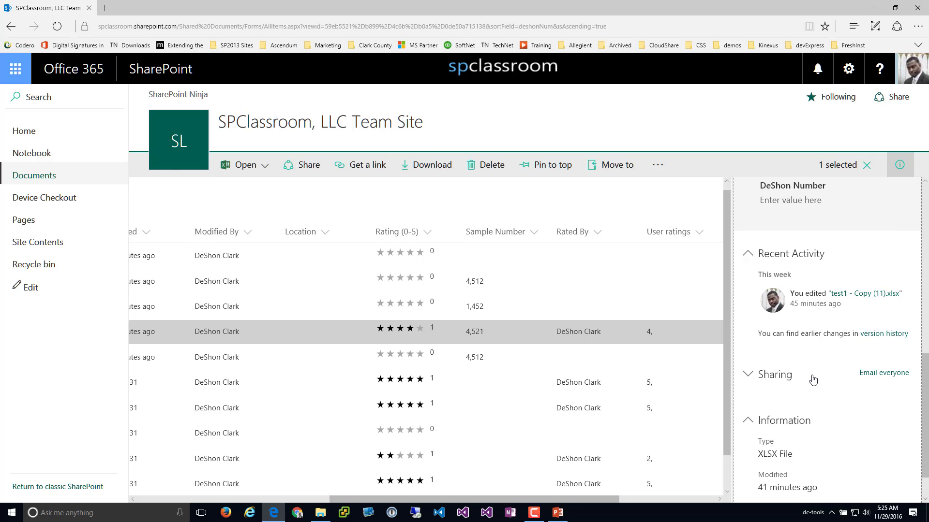
left_click(772, 380)
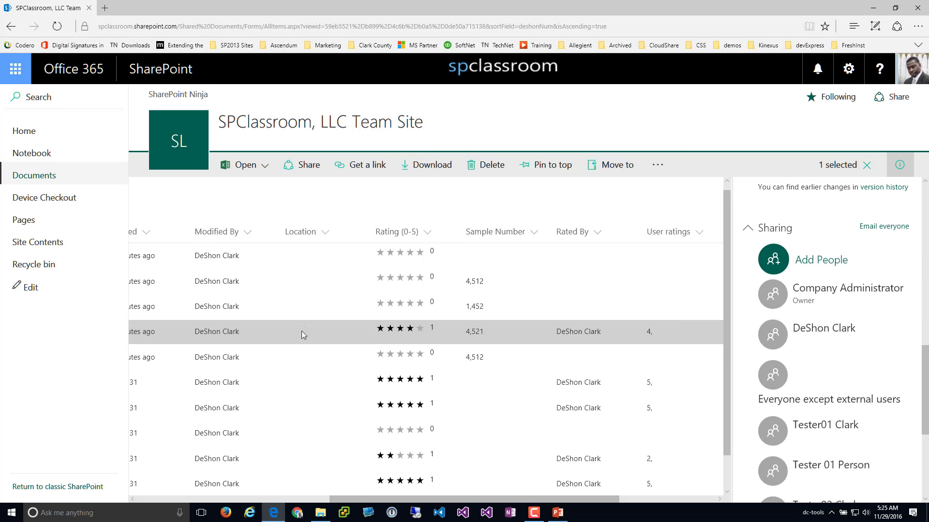
Stop sharing the workbook, confirm, then open its Get a link options
mouse_move(387, 499)
left_mouse_down()
mouse_move(195, 499)
mouse_move(400, 506)
left_mouse_up()
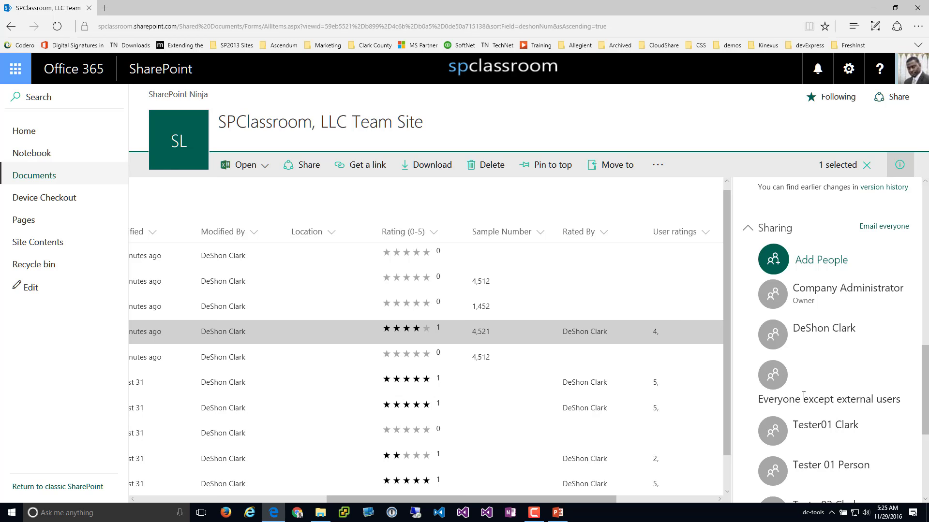
scroll(836, 385, "down", 3)
scroll(835, 385, "up", 1)
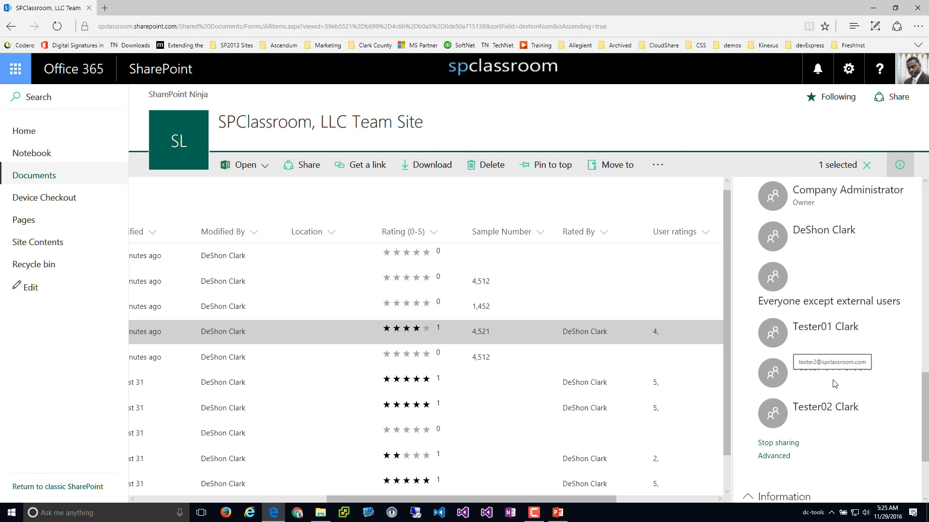
left_click(782, 443)
left_click(502, 313)
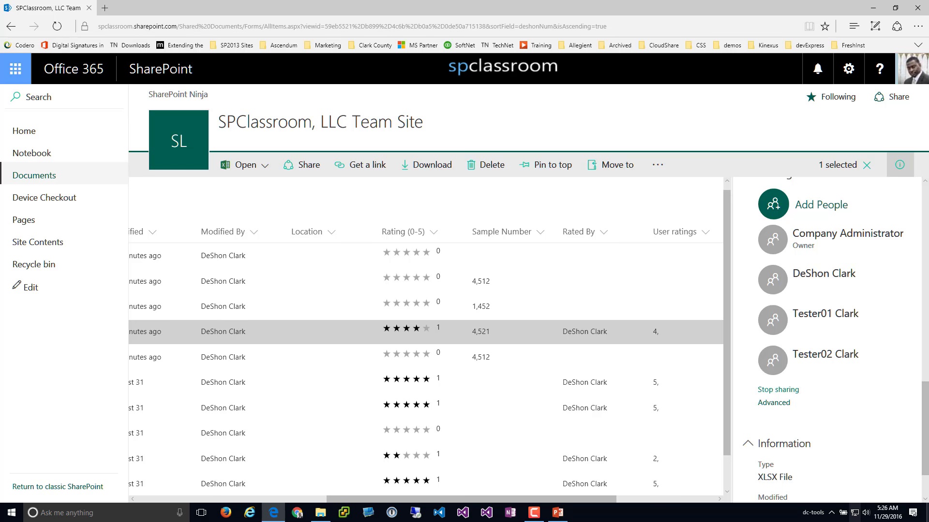
left_click_drag(343, 498, 151, 494)
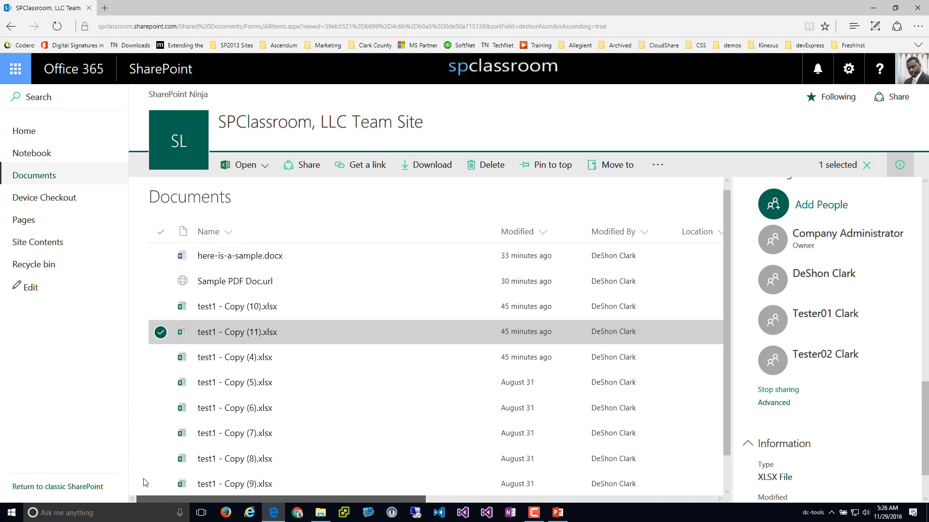
left_click(364, 168)
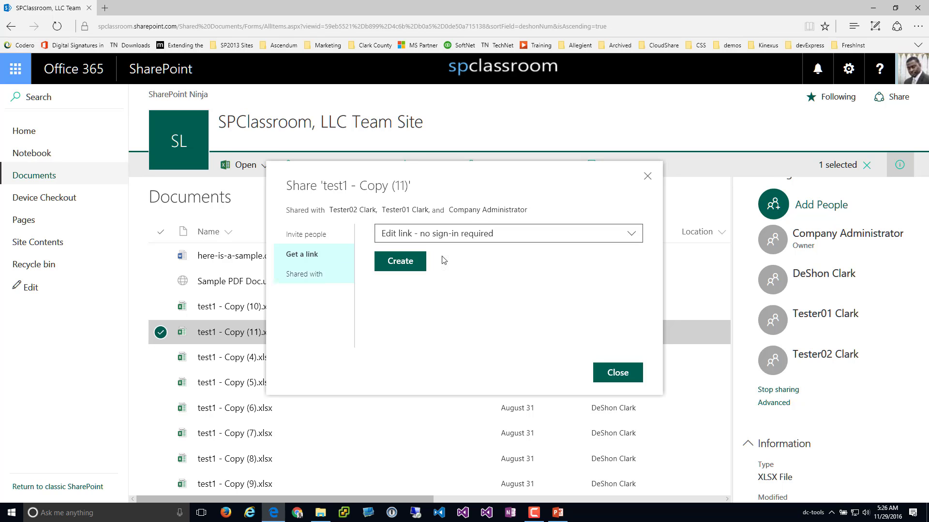
Create a restricted link for test1 - Copy (11).xlsx, limited to specific people, and copy its address
left_click(527, 242)
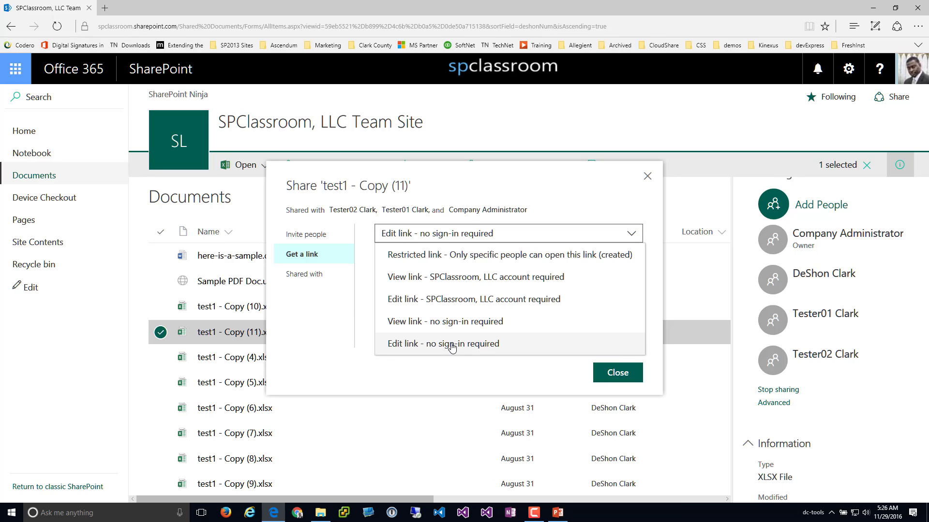
left_click(440, 255)
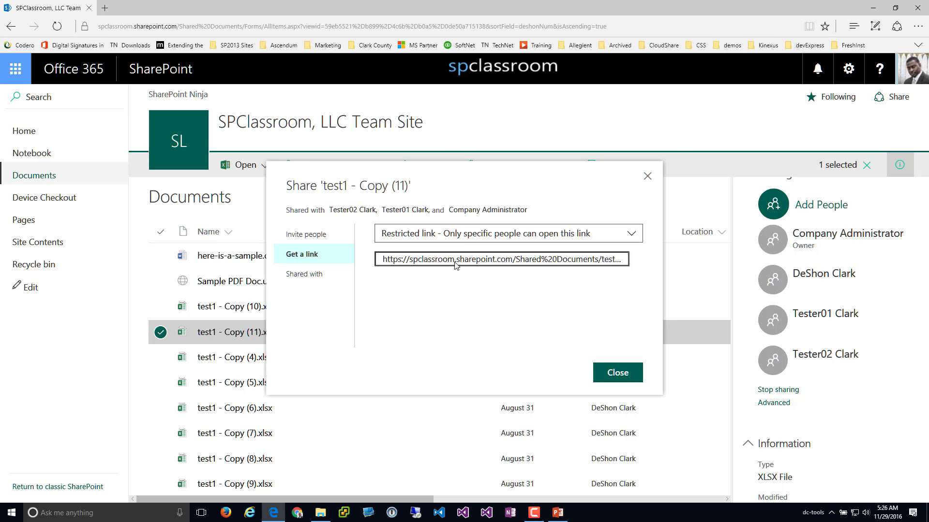
left_click(457, 261)
right_click(457, 261)
left_click(474, 294)
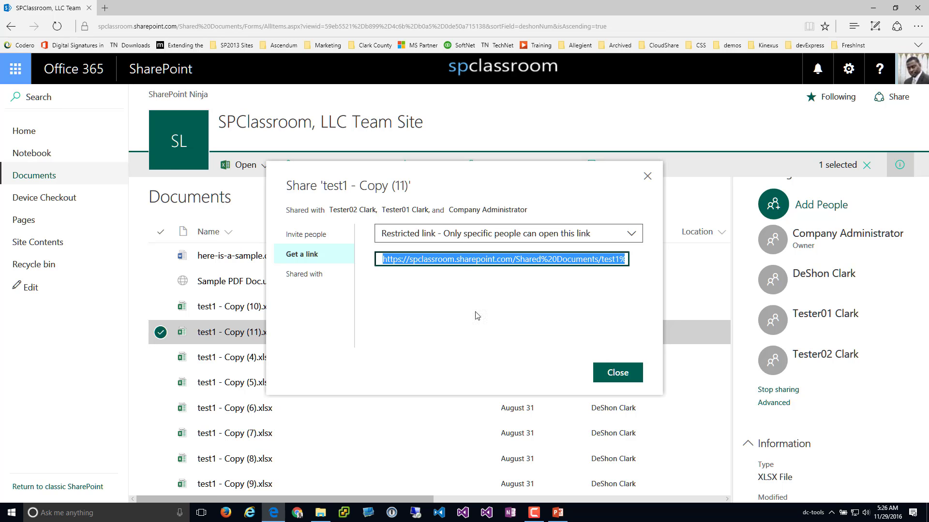
left_click(63, 513)
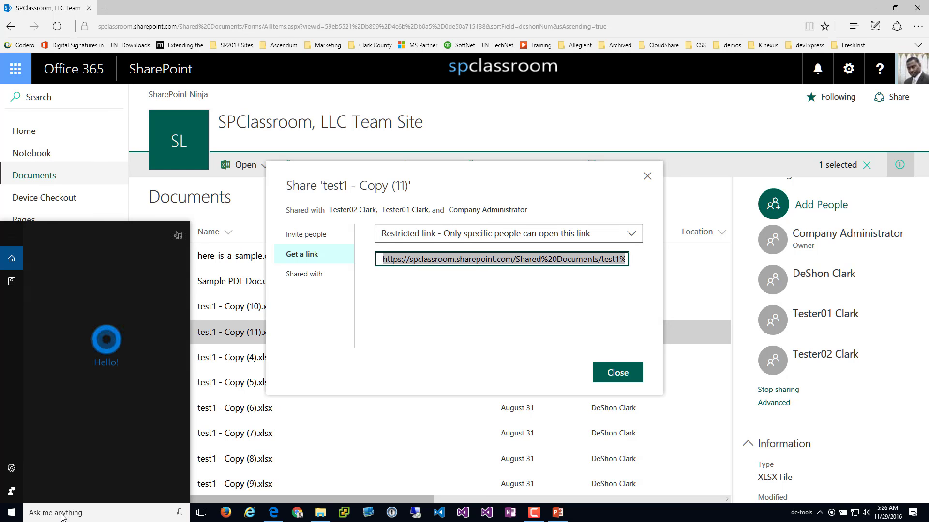
Paste the copied restricted link into a new Notepad document
type("not")
key("Return")
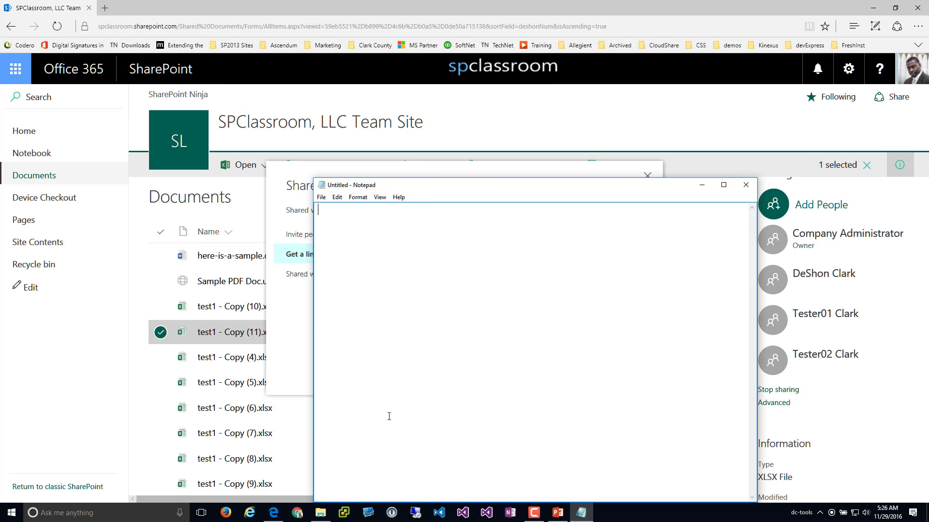
key("ctrl+v")
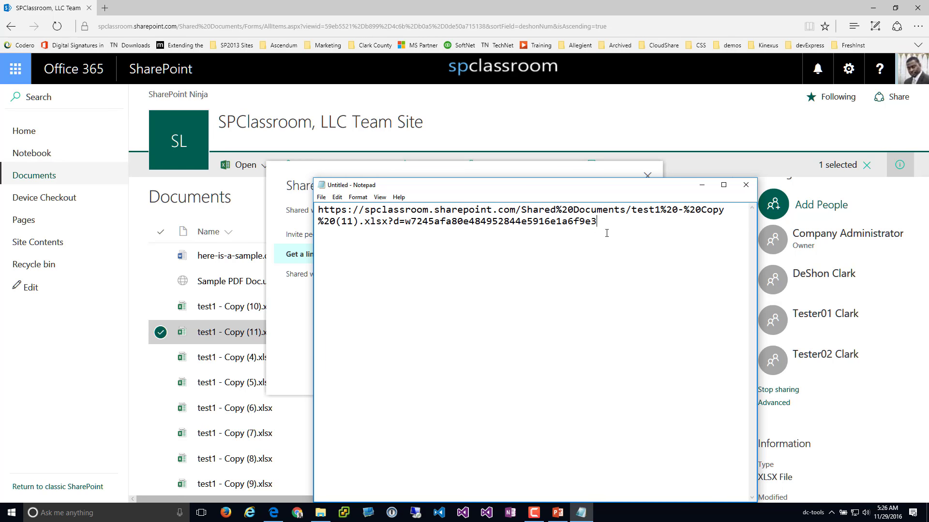
Select the link address up to .xlsx, then bring the browser's Share dialog back
left_click_drag(607, 233, 390, 227)
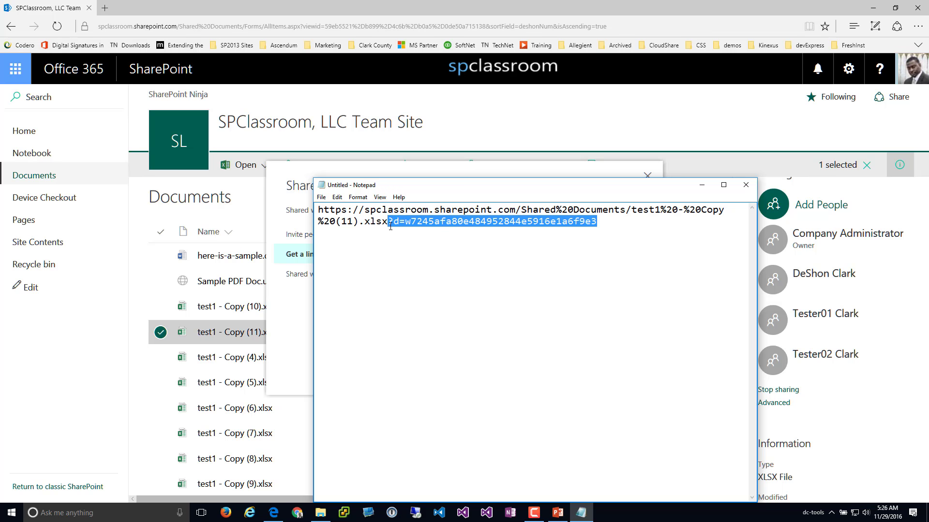
left_click(386, 253)
left_click_drag(390, 221, 309, 204)
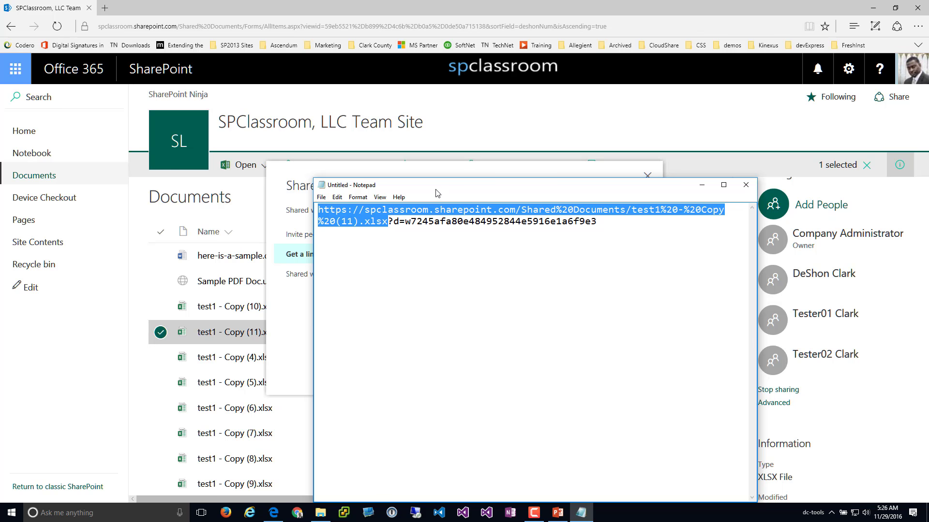
left_click_drag(435, 185, 626, 163)
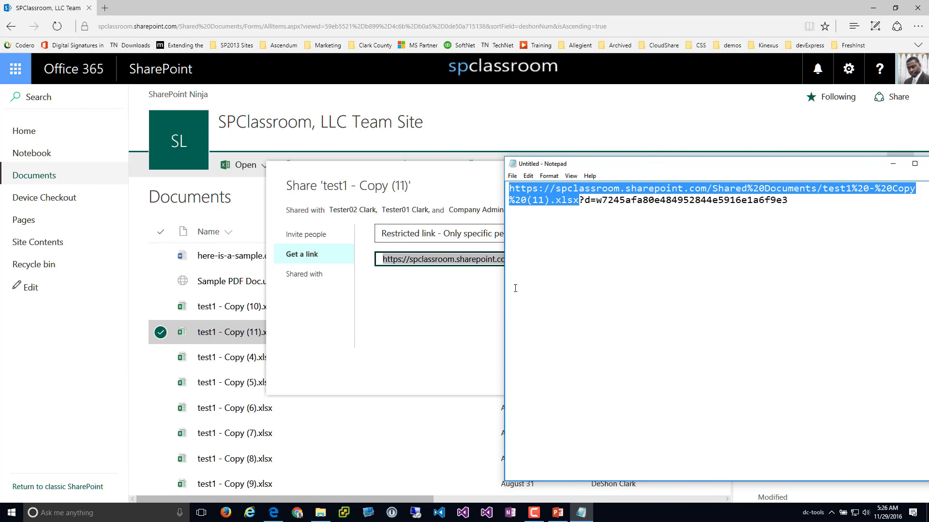
left_click(430, 289)
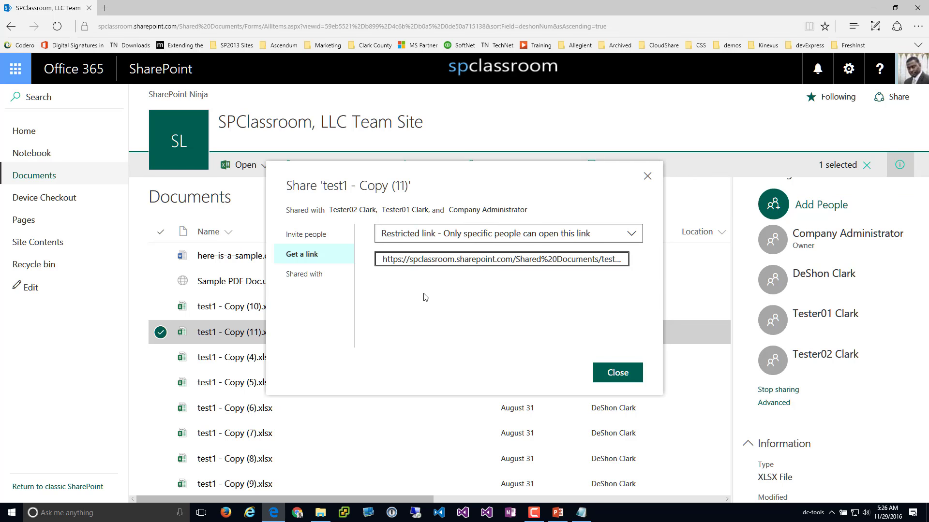
Create a view link requiring an SPClassroom account for test1 - Copy (11).xlsx and copy it
left_click(433, 234)
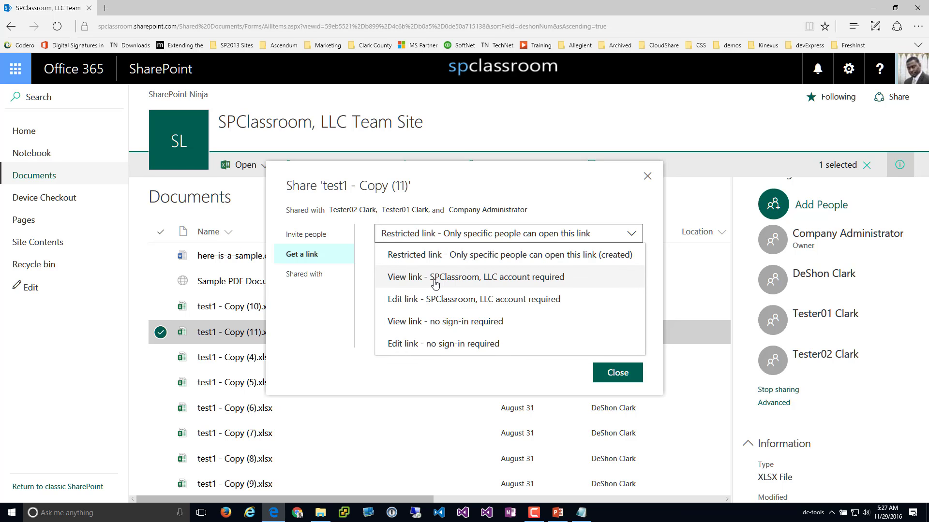
left_click(509, 279)
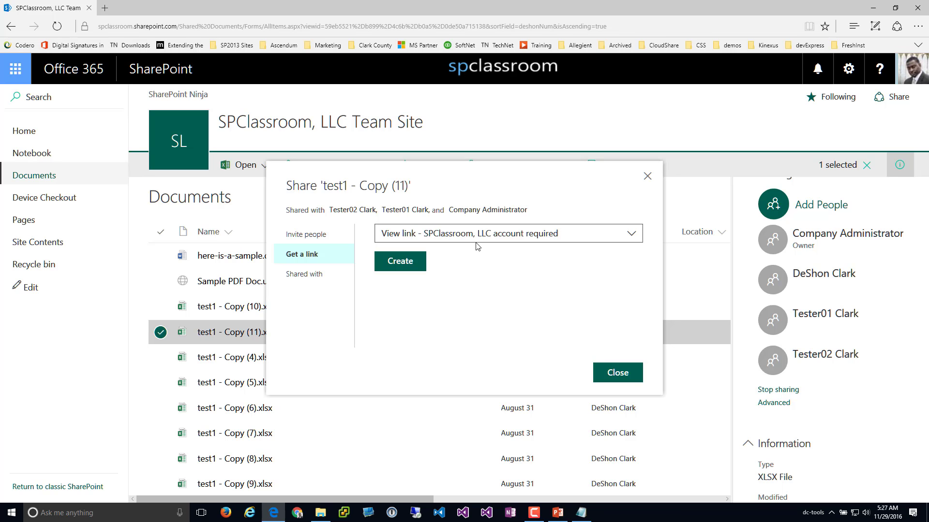
left_click(406, 268)
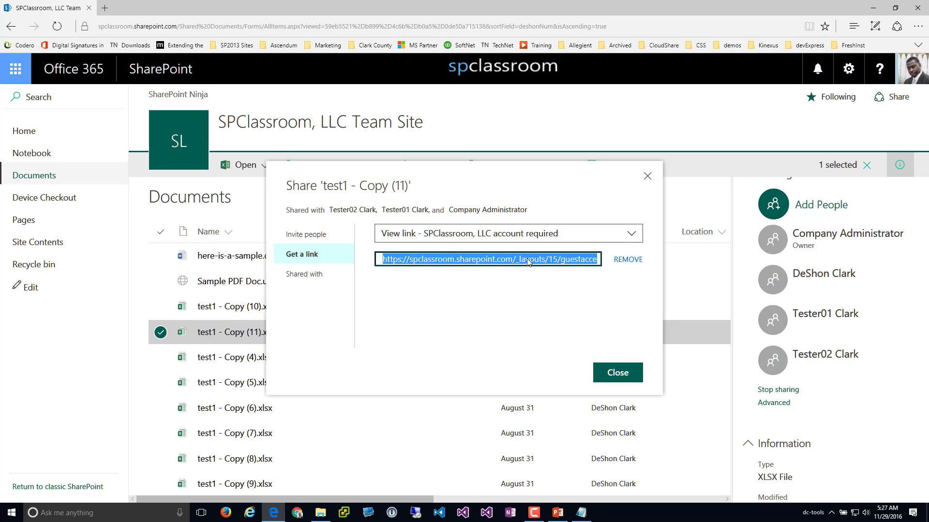
right_click(528, 262)
left_click(542, 286)
Paste the account-required view link into Notepad on a new line below the restricted link
left_click(590, 516)
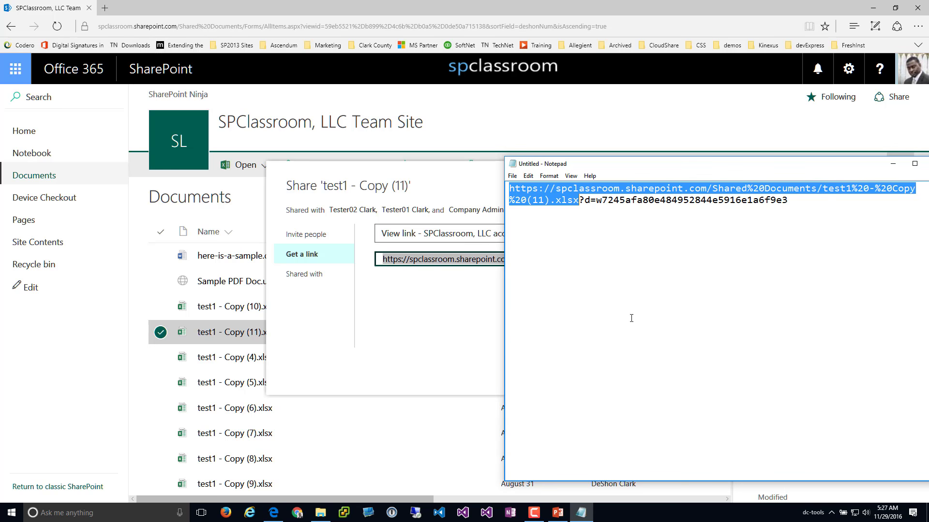
left_click(821, 202)
key("Return")
key("ctrl+v")
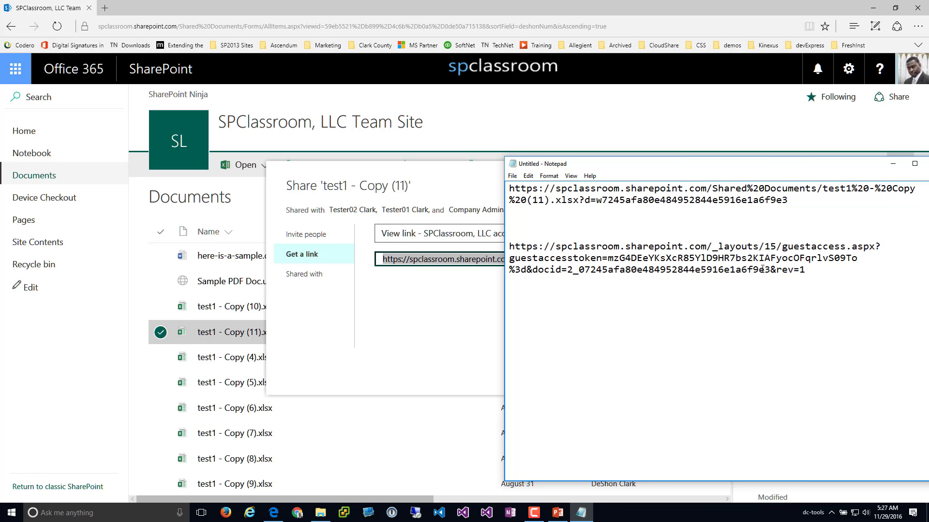
Move Notepad lower and return to the Share dialog's list of link types
left_click_drag(595, 164, 596, 166)
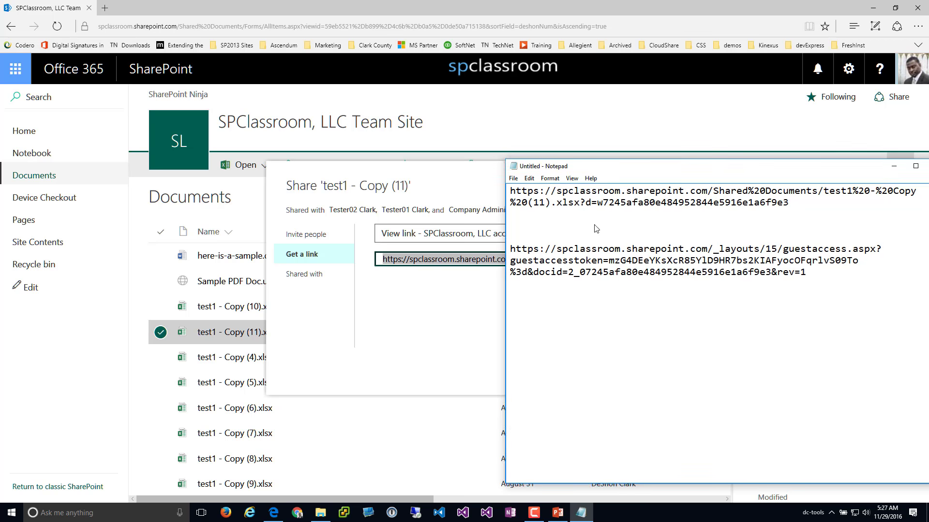
left_click_drag(596, 228, 603, 311)
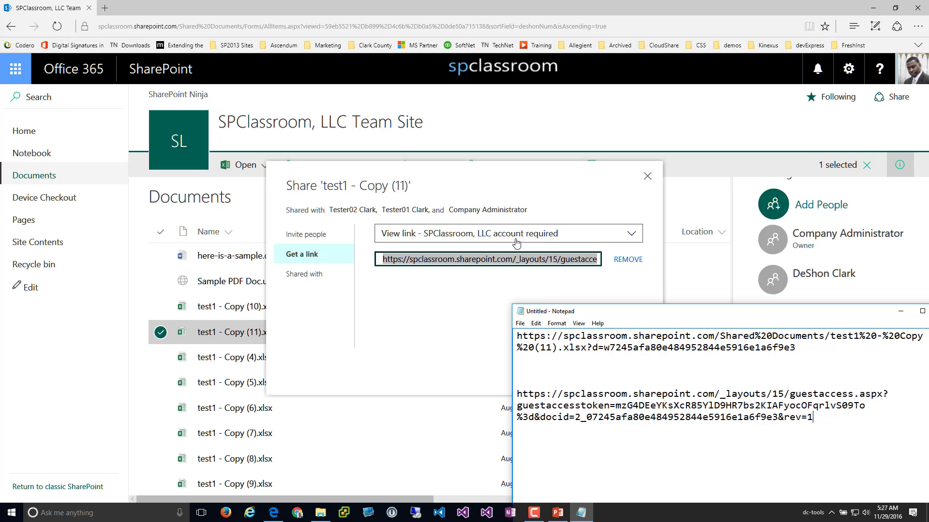
key("alt+Tab")
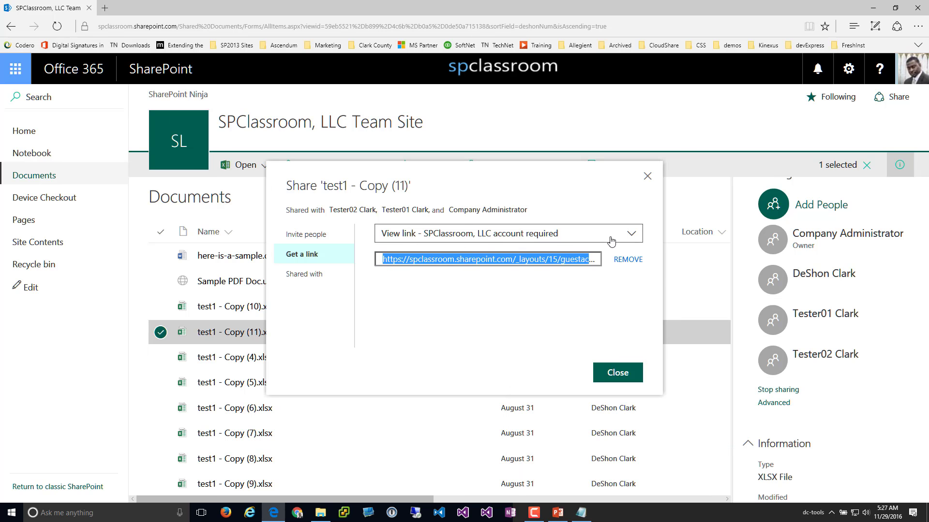
left_click(630, 234)
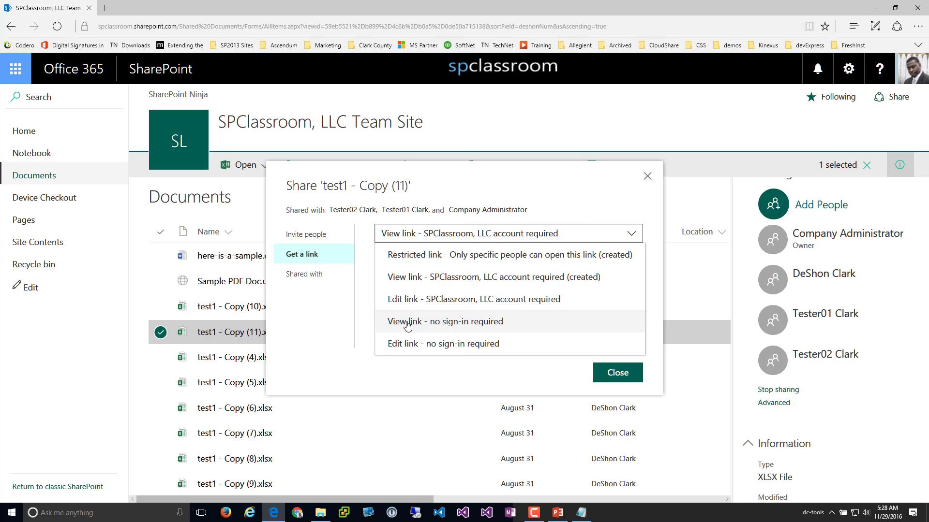
Choose 'View link - no sign-in required', then reopen the link type list to compare options
left_click(432, 326)
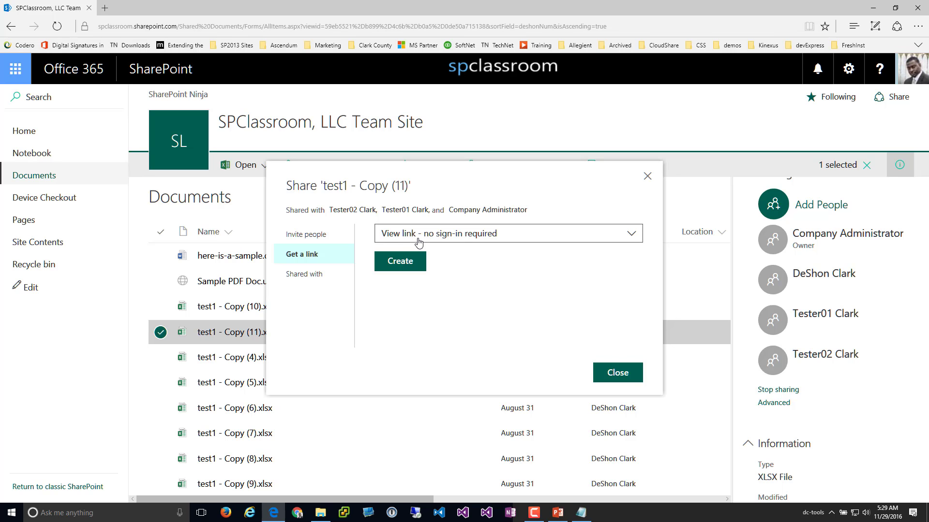
left_click(455, 237)
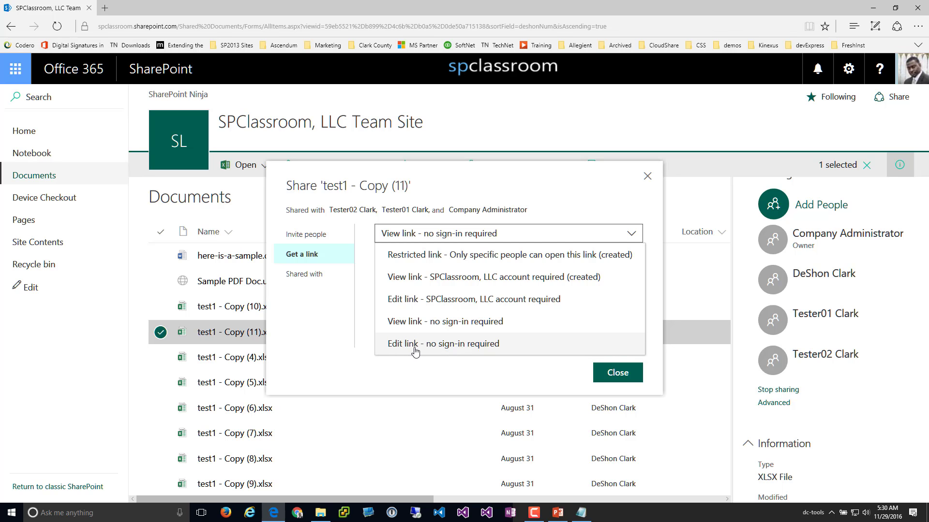
left_click(462, 380)
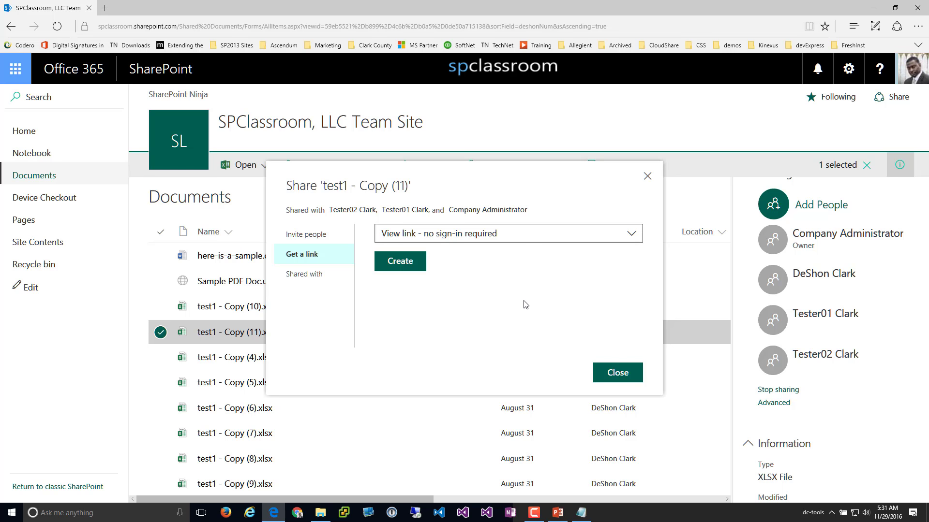
left_click(438, 237)
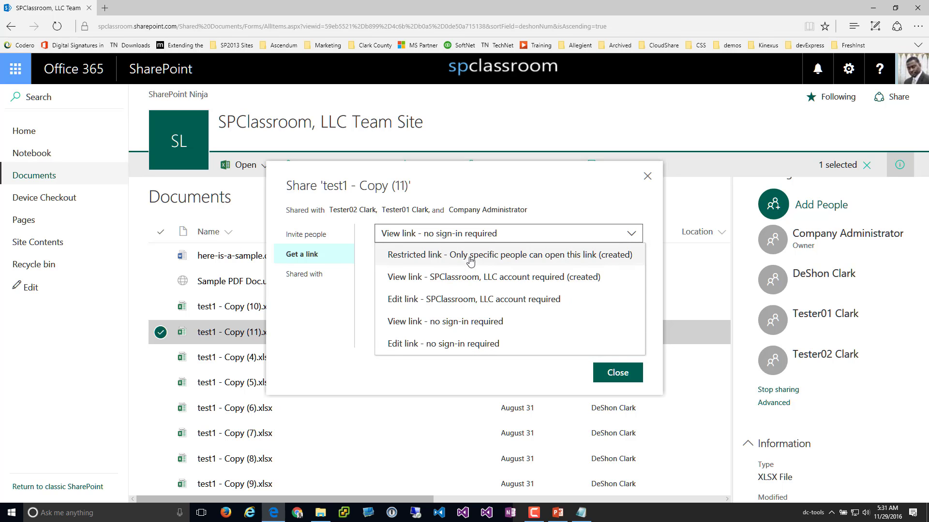
left_click(446, 364)
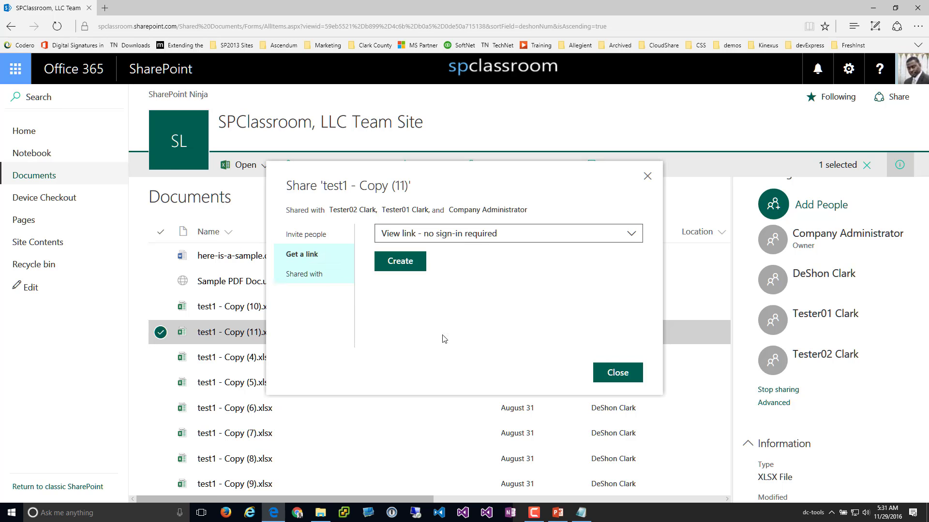
Close the Share dialog, briefly open test1 - Copy (11).xlsx in Excel Online, then select test1 - Copy (10).xlsx
left_click(626, 375)
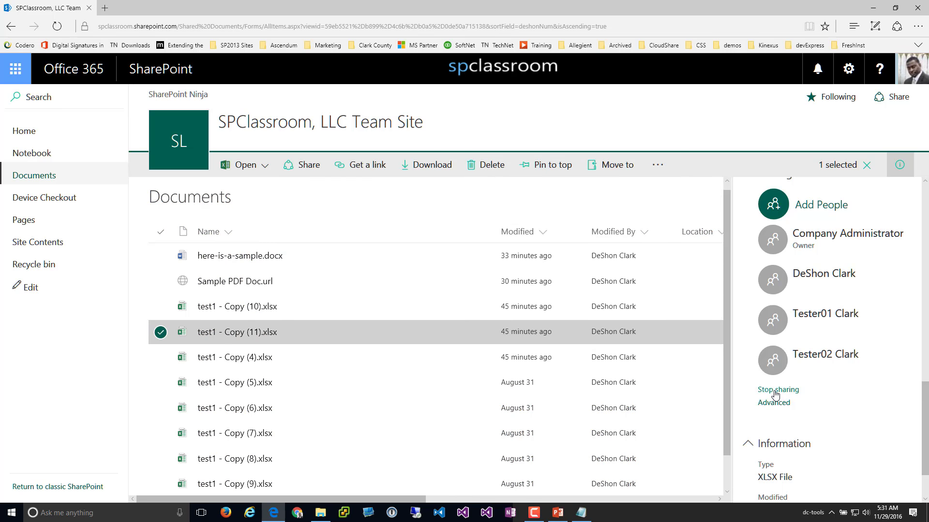
left_click(323, 358)
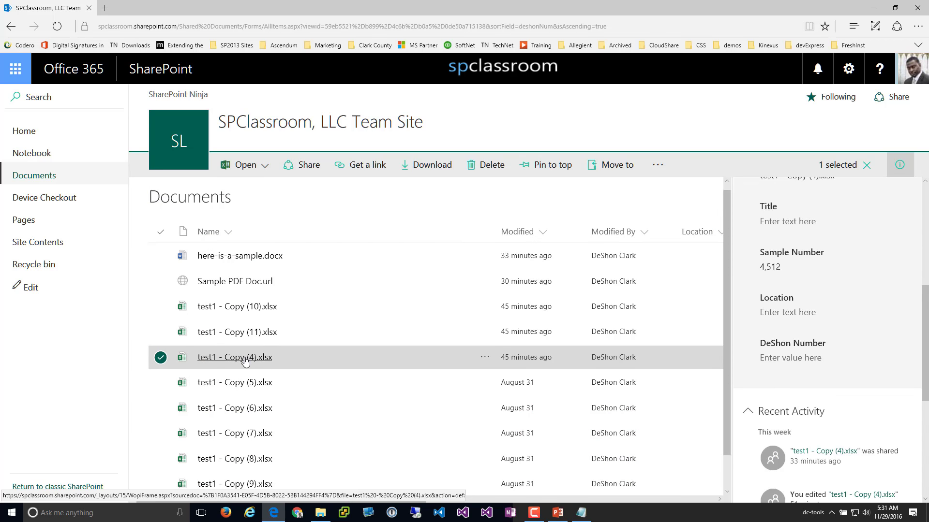
left_click(240, 333)
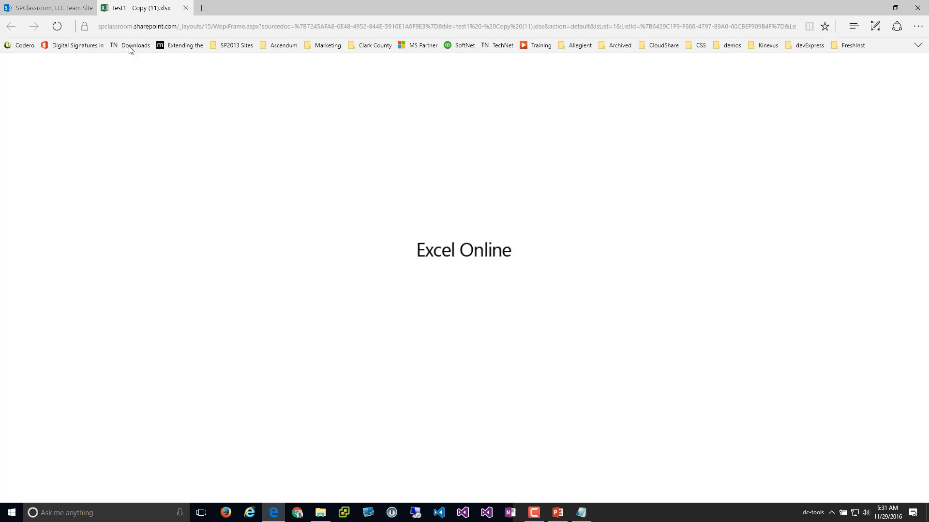
key("ctrl+w")
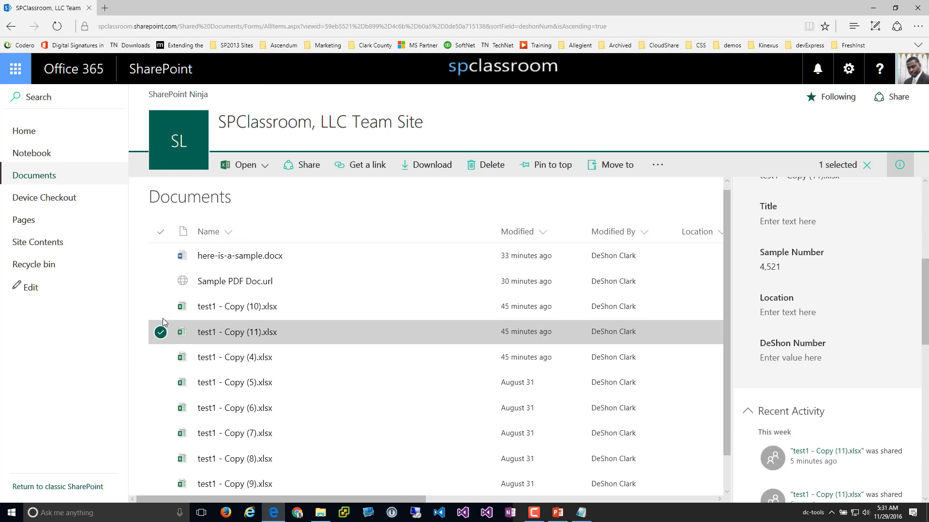
left_click(160, 307)
left_click(160, 331)
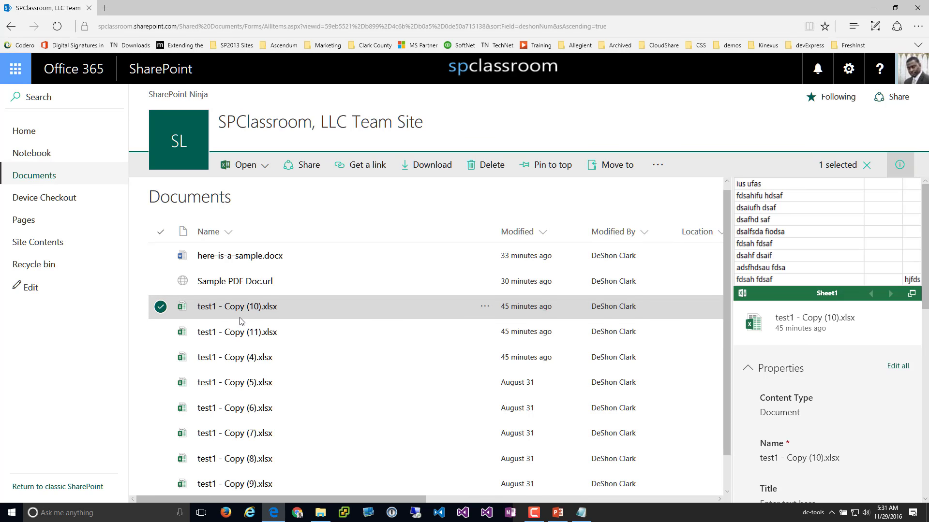
scroll(878, 377, "down", 5)
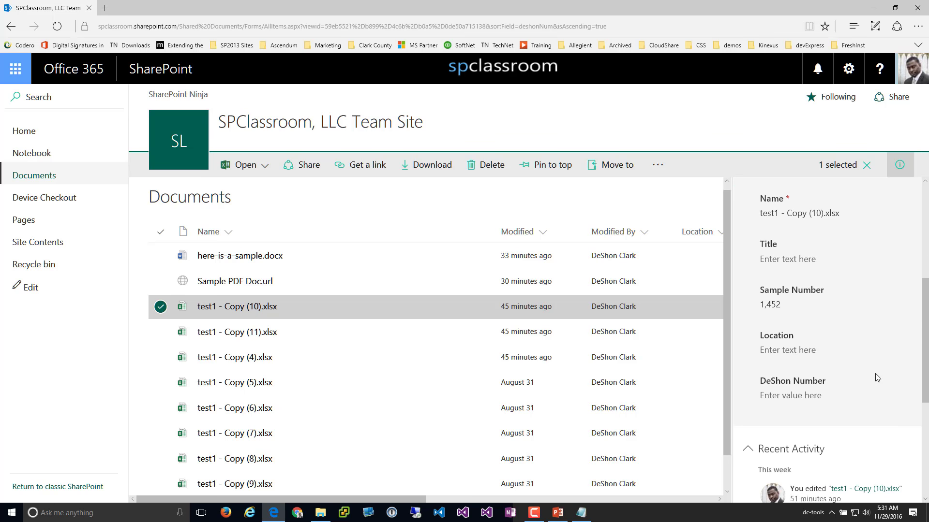
scroll(877, 378, "down", 5)
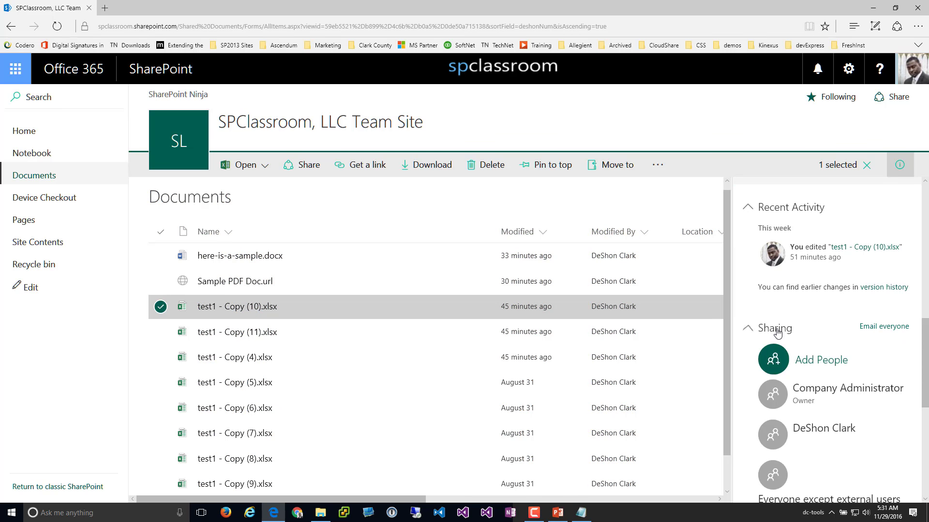
scroll(803, 382, "down", 3)
scroll(812, 334, "down", 2)
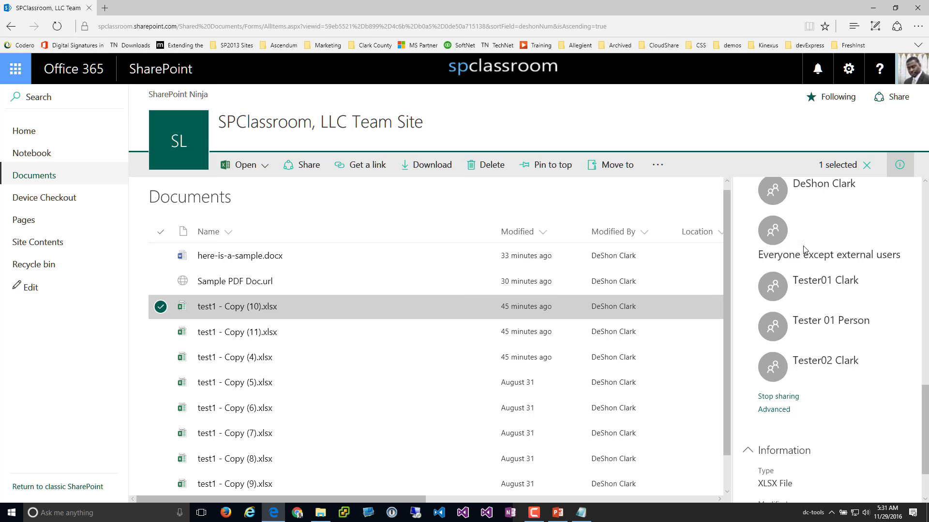
scroll(850, 292, "up", 4)
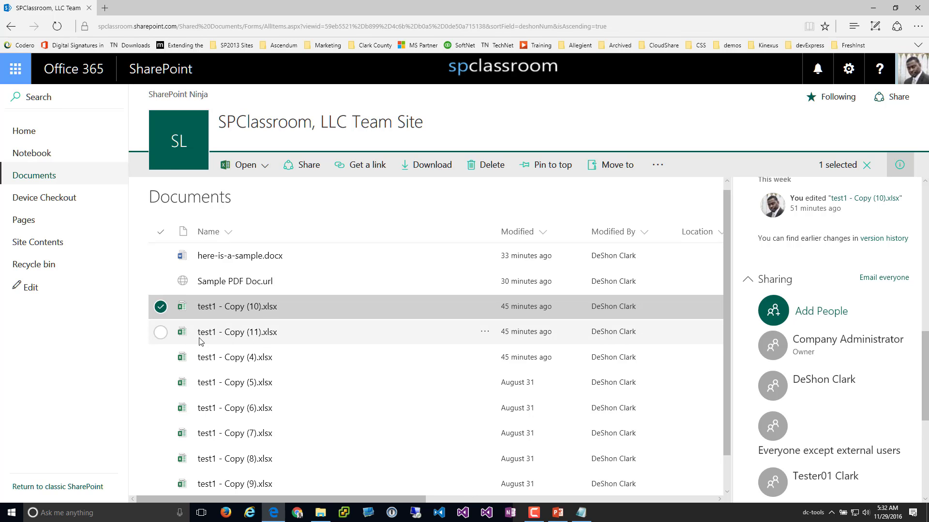
scroll(484, 328, "up", 1)
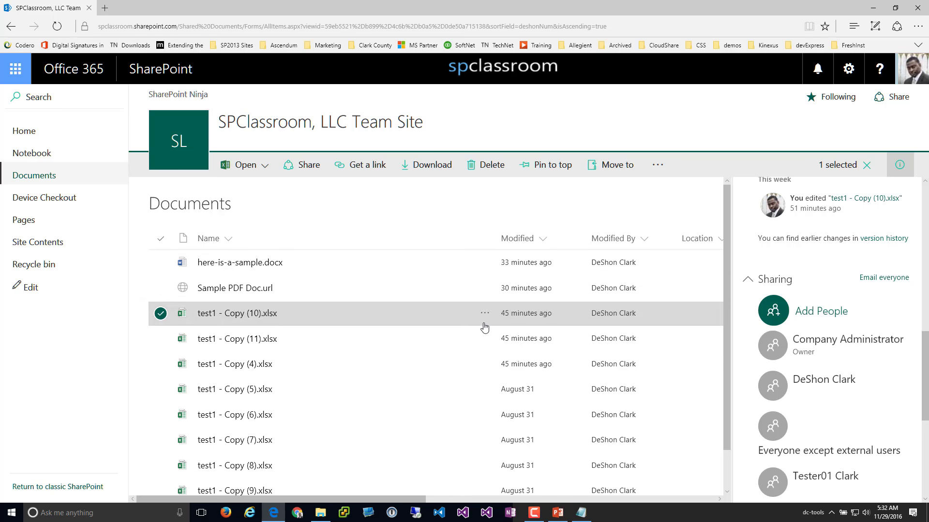
left_click(161, 340)
left_click(161, 315)
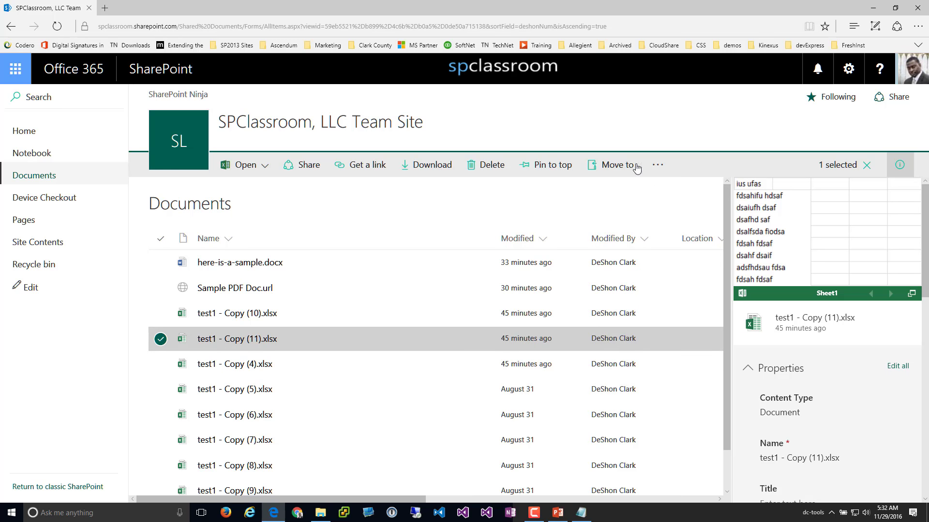
Pin test1 - Copy (11).xlsx and test1 - Copy (8).xlsx to the top of Documents
left_click(551, 165)
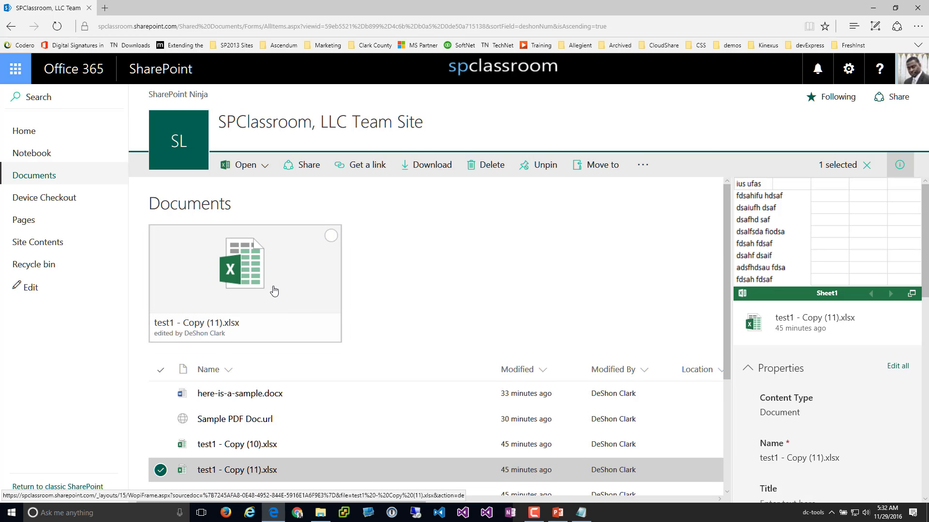
scroll(306, 318, "down", 2)
scroll(307, 318, "down", 2)
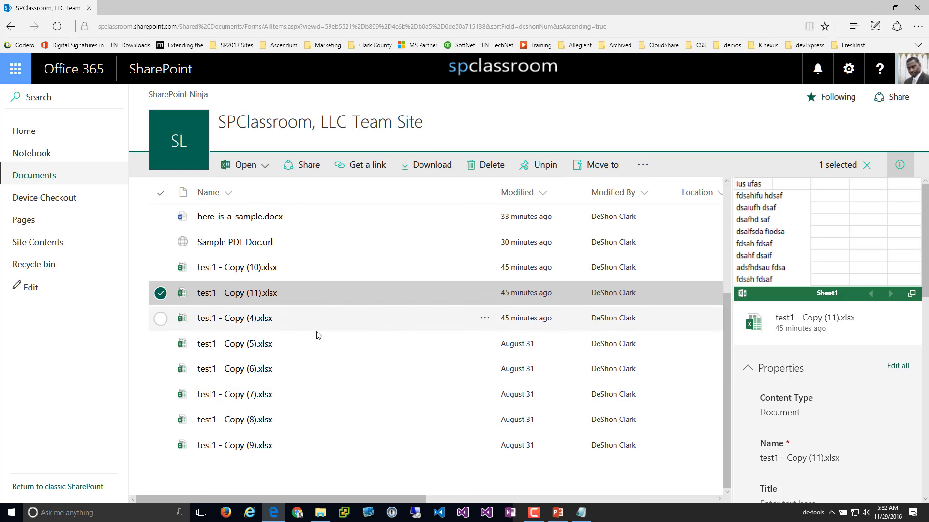
left_click(161, 421)
left_click(160, 293)
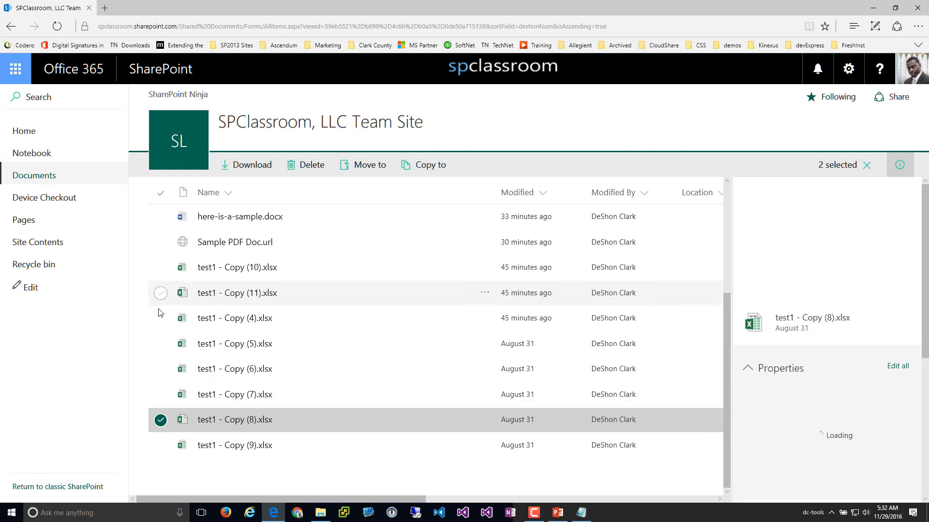
scroll(537, 348, "up", 4)
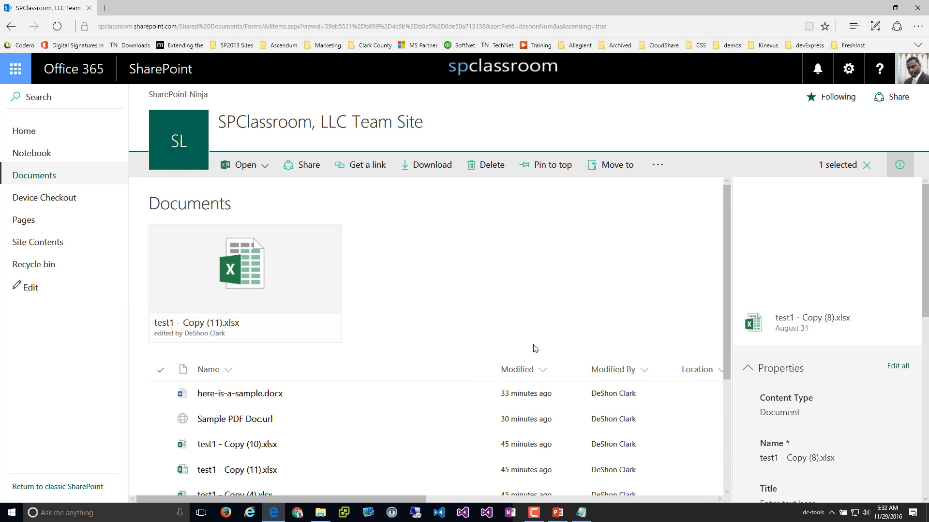
left_click(565, 173)
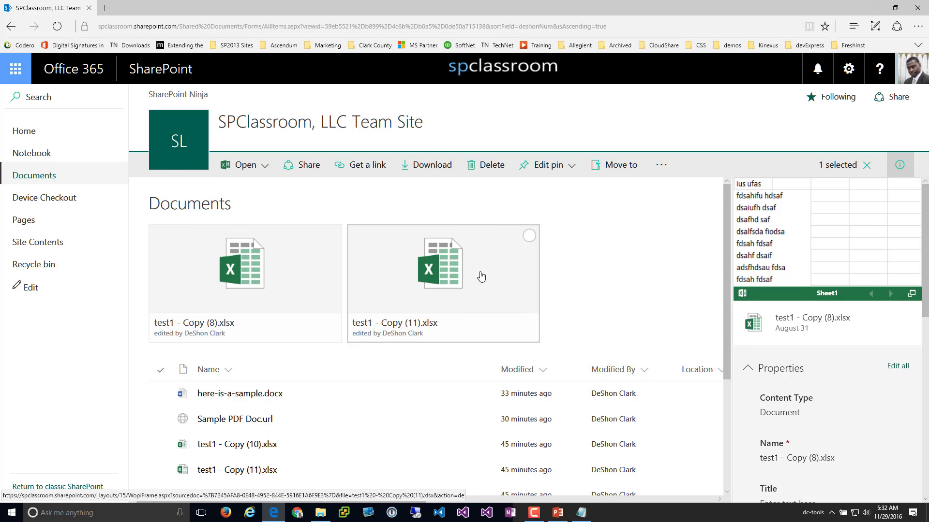
Deselect test1 - Copy (8).xlsx and show the New item choices
scroll(271, 309, "down", 2)
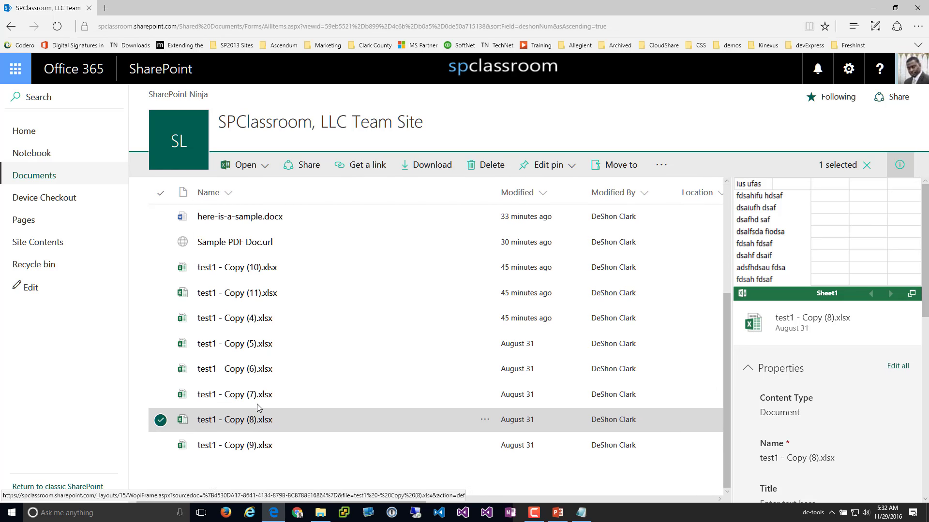
scroll(256, 387, "up", 2)
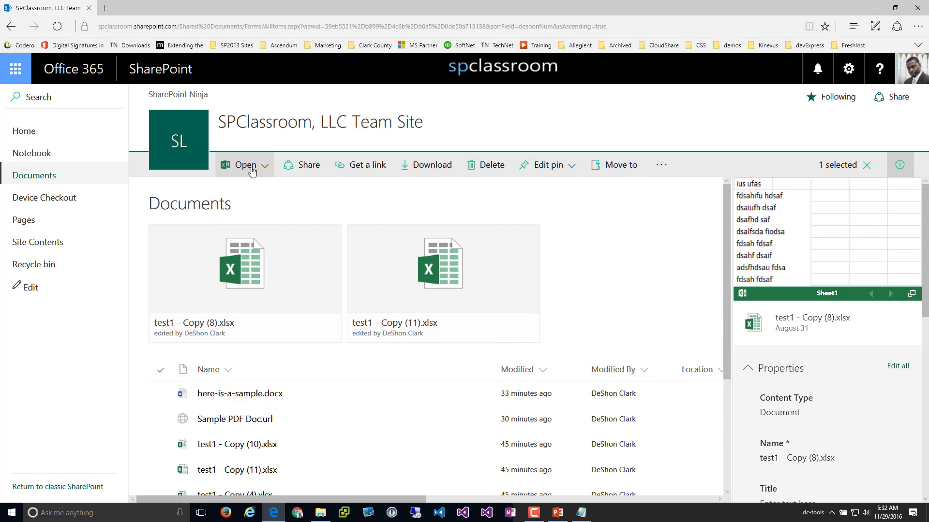
left_click(250, 168)
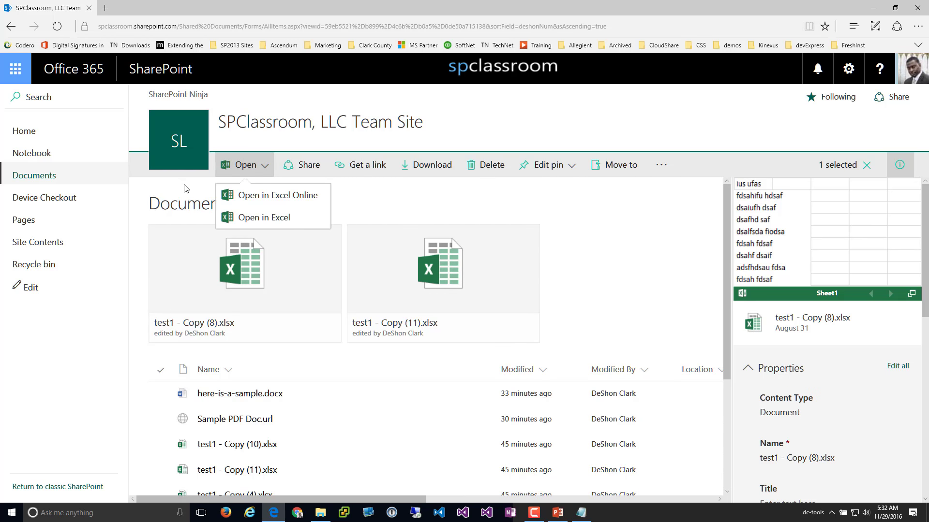
scroll(286, 370, "down", 3)
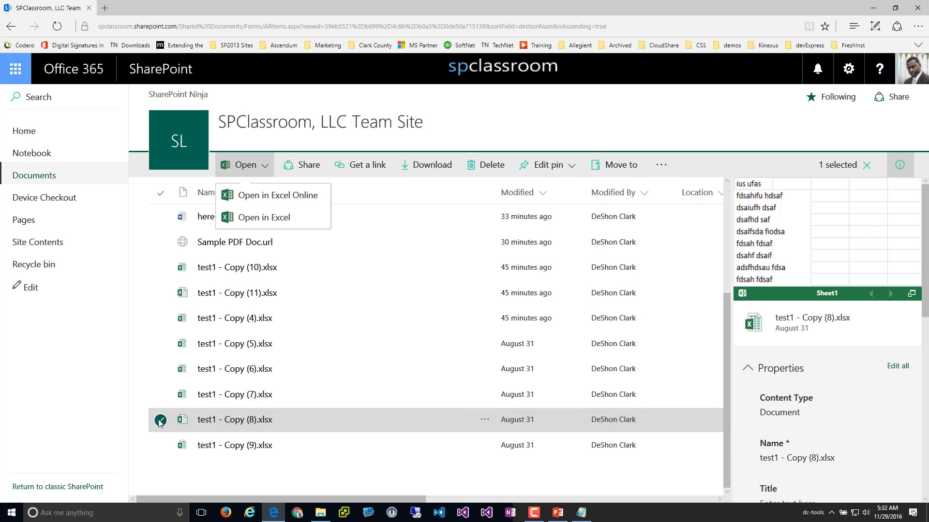
left_click(160, 420)
scroll(276, 193, "up", 3)
left_click(254, 167)
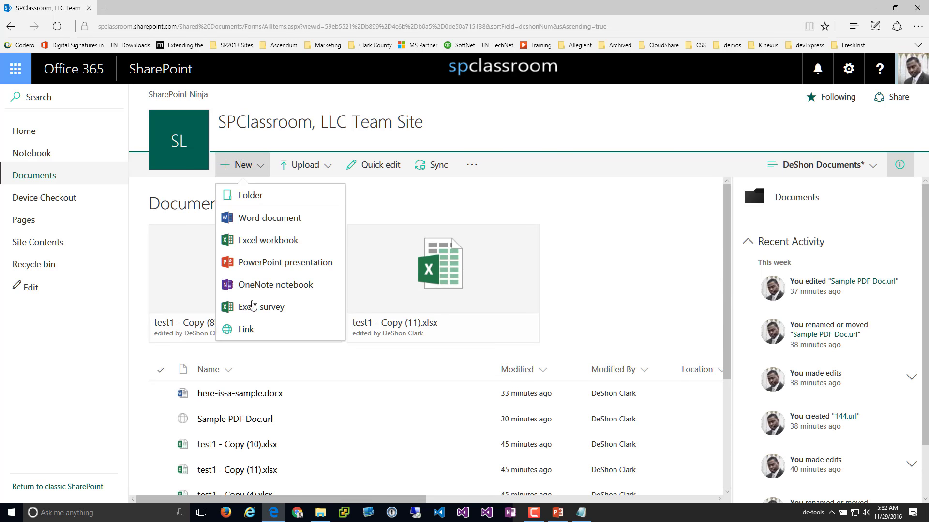
Create a new folder named deshon in the Documents library
left_click(262, 195)
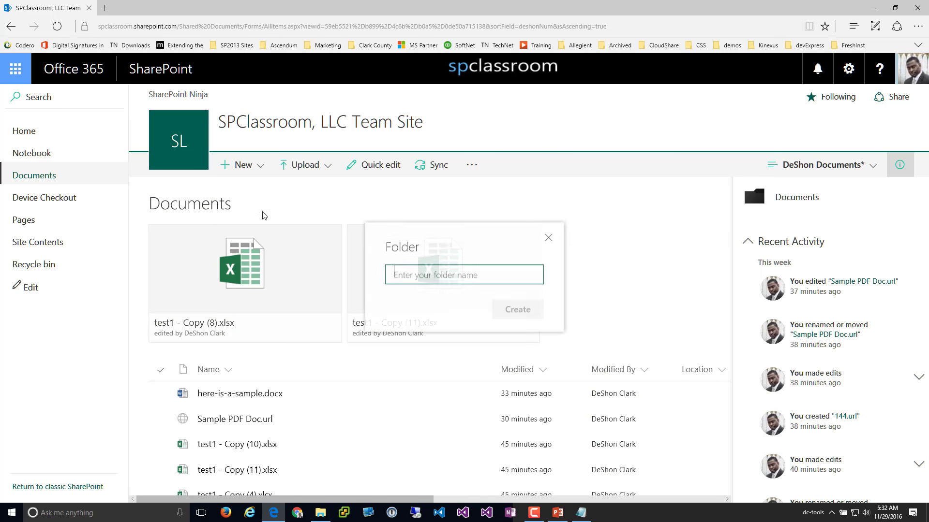
type("deshon")
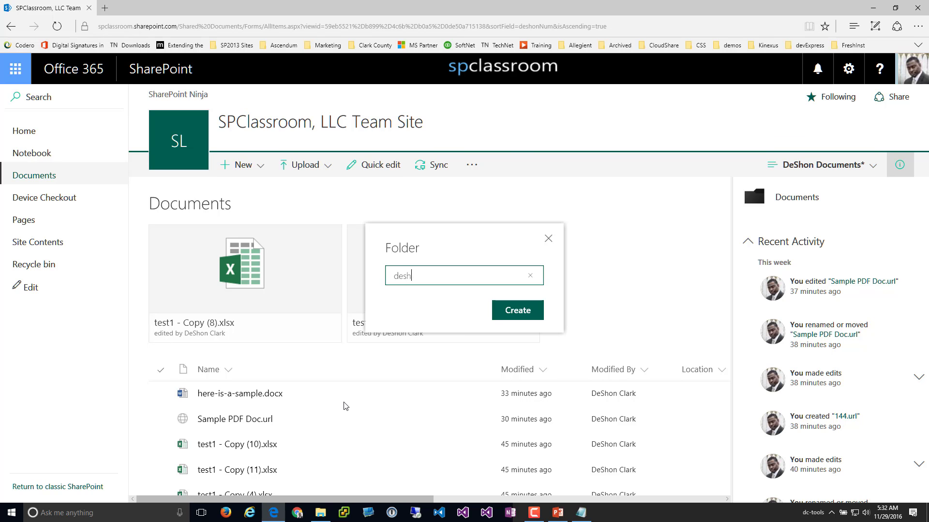
key("Return")
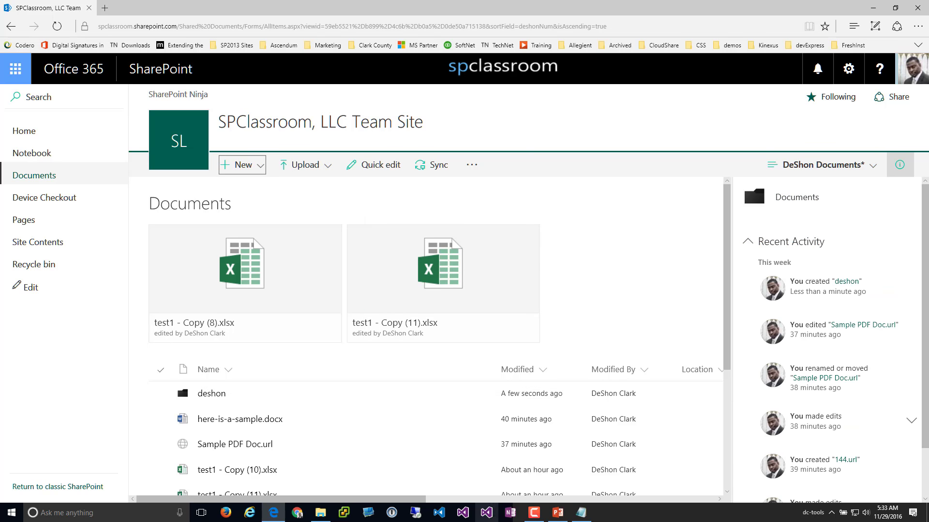
Drag here-is-a-sample.docx and test1 workbook copies onto the deshon folder, checking its contents
left_click_drag(240, 420, 220, 399)
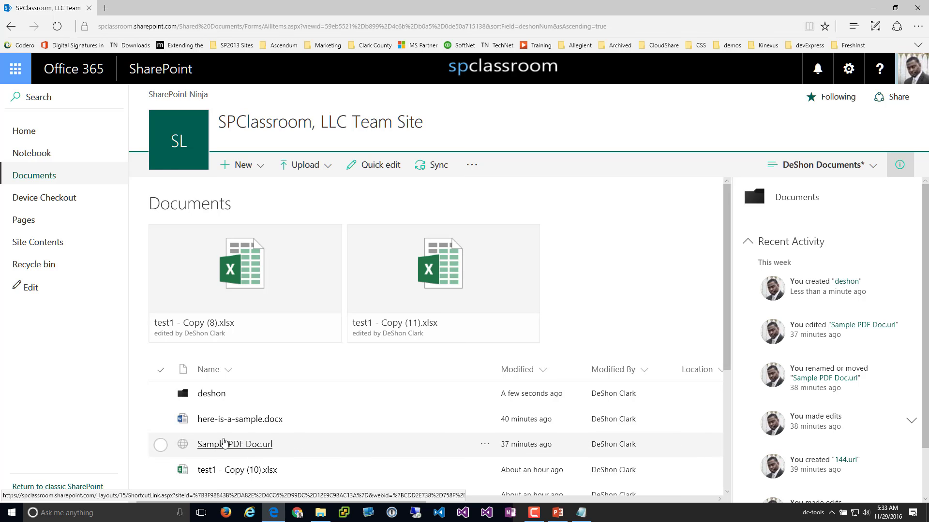
left_click_drag(222, 472, 207, 400)
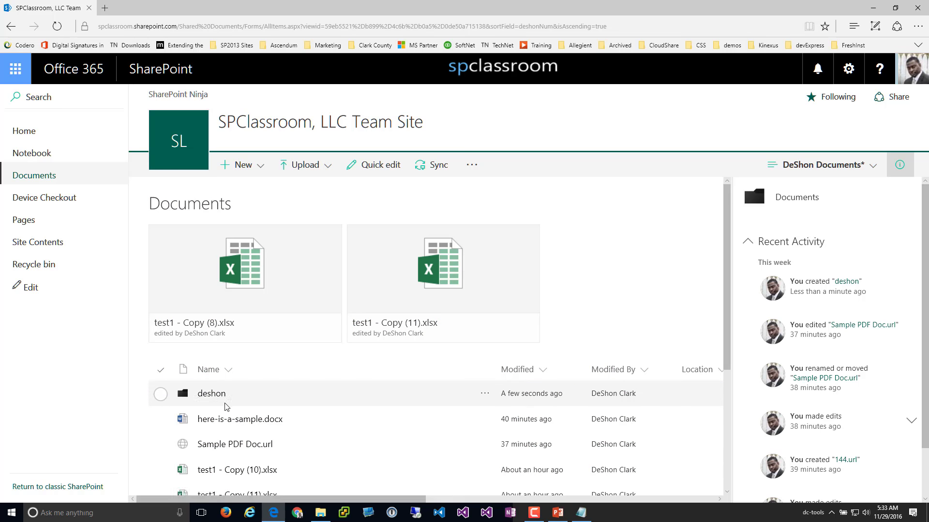
left_click(209, 399)
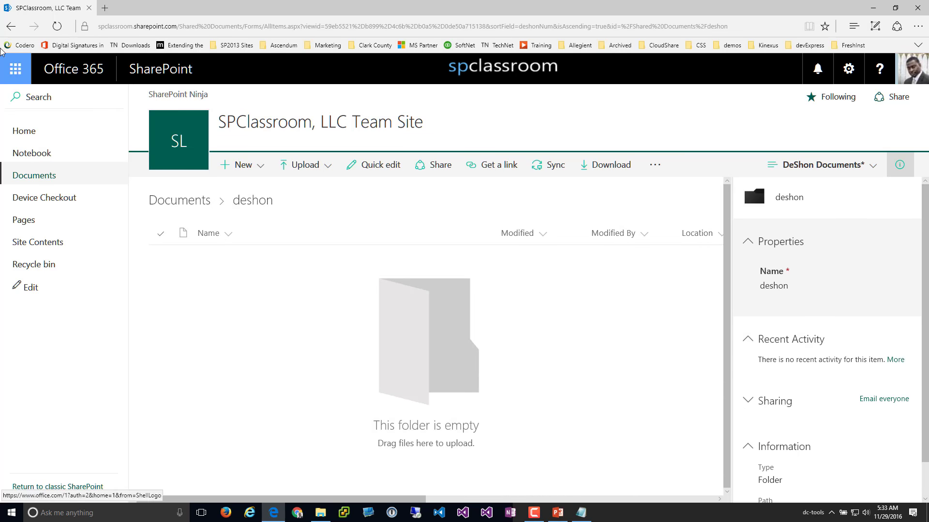
left_click(14, 33)
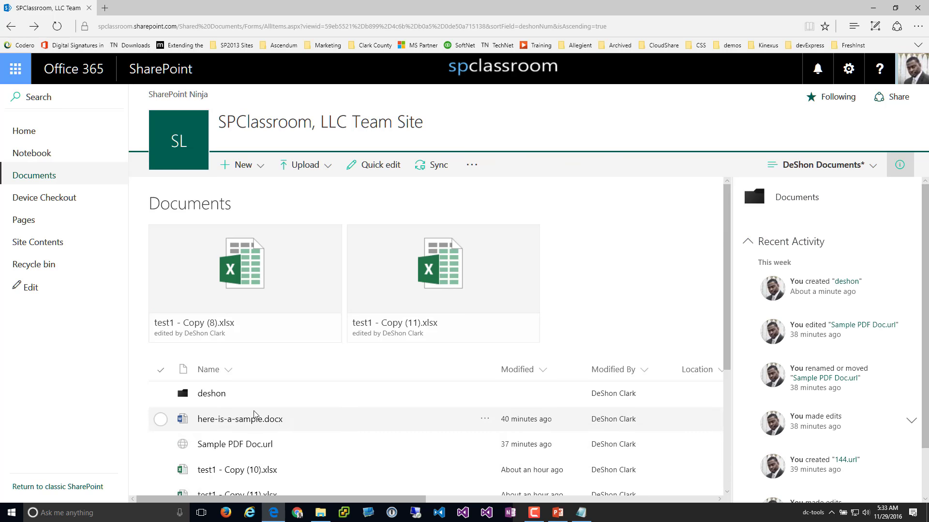
left_click_drag(218, 419, 209, 401)
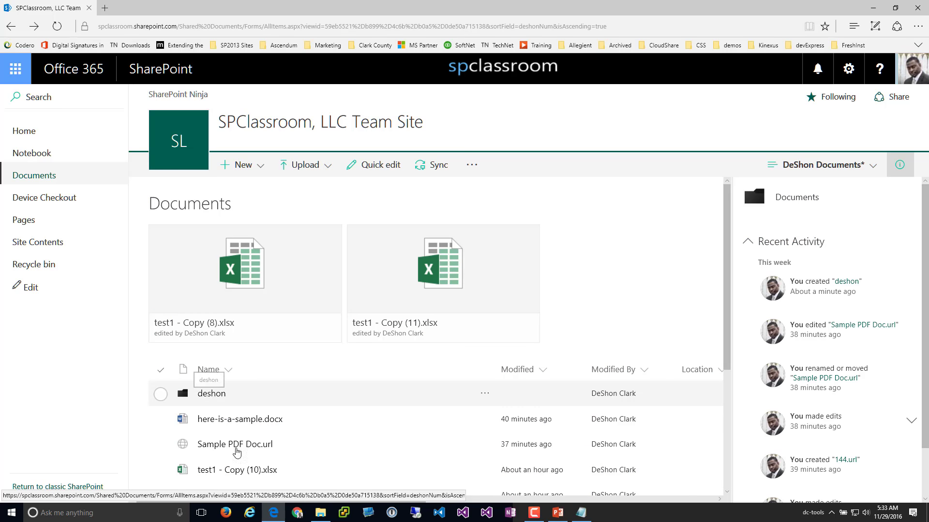
scroll(213, 435, "down", 3)
left_click_drag(231, 440, 215, 263)
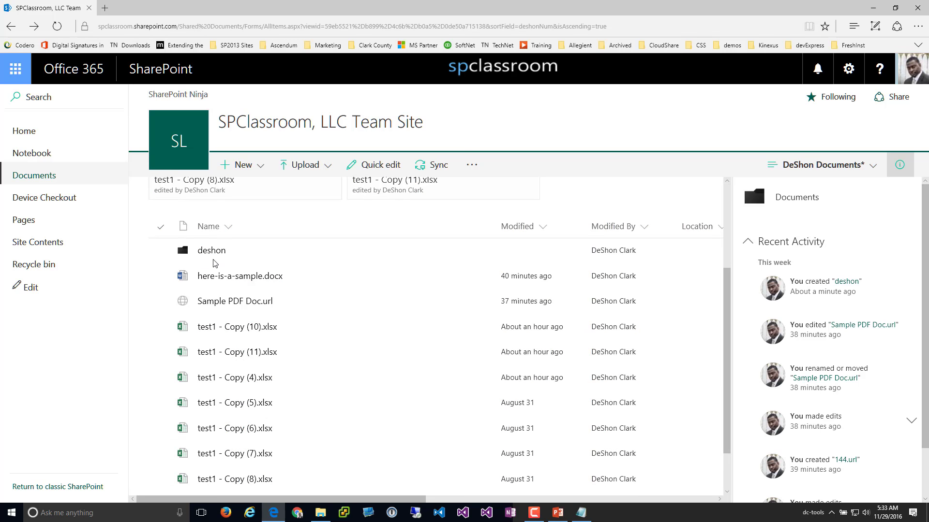
Move test1 - Copy (6).xlsx into the deshon folder with Move to
left_click(164, 430)
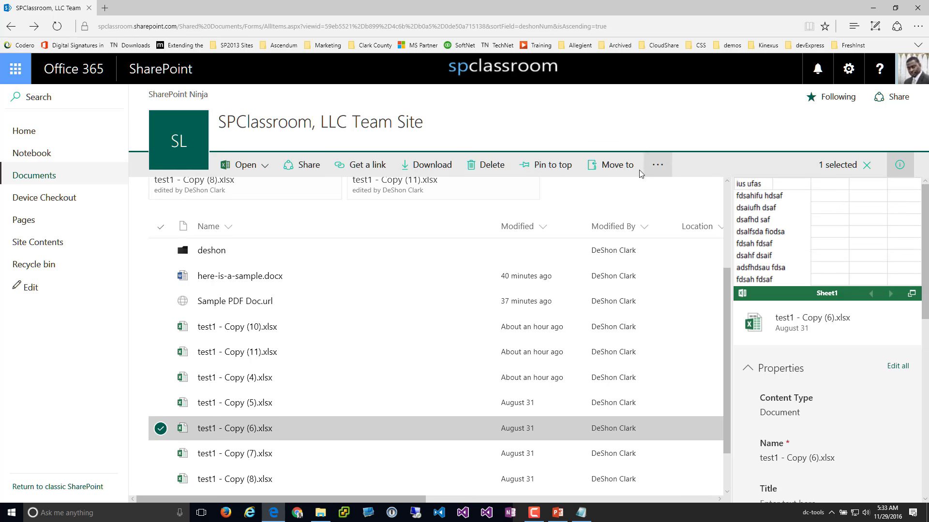
left_click(626, 170)
left_click(764, 191)
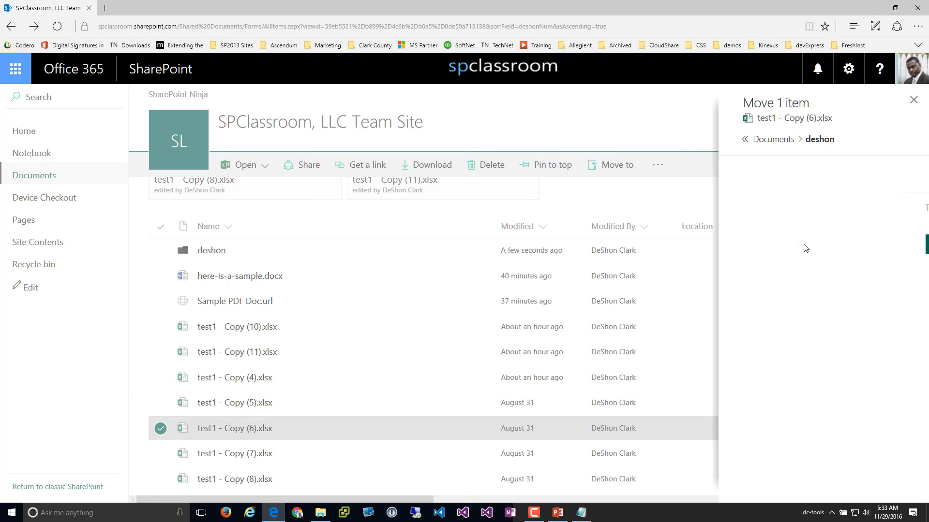
left_click(777, 244)
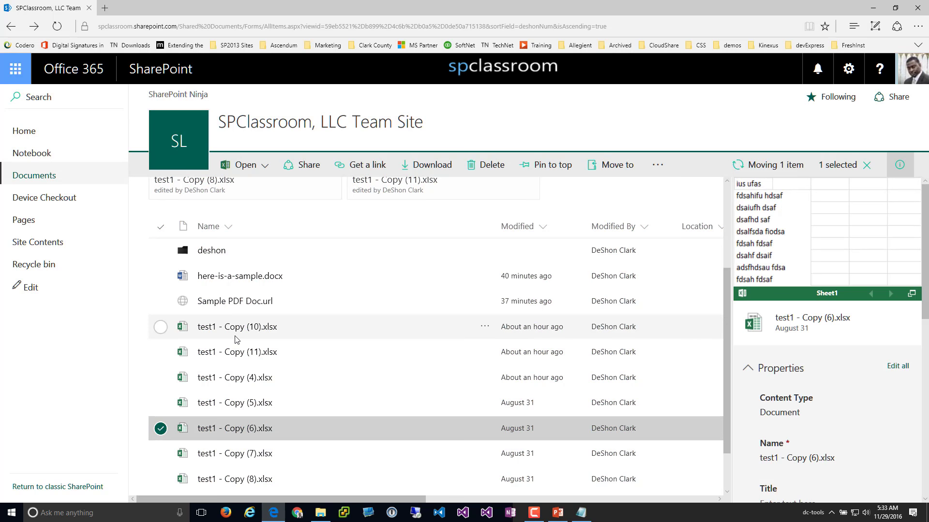
Pin test1 - Copy (6).xlsx to the top of deshon, then return to Documents
left_click(215, 251)
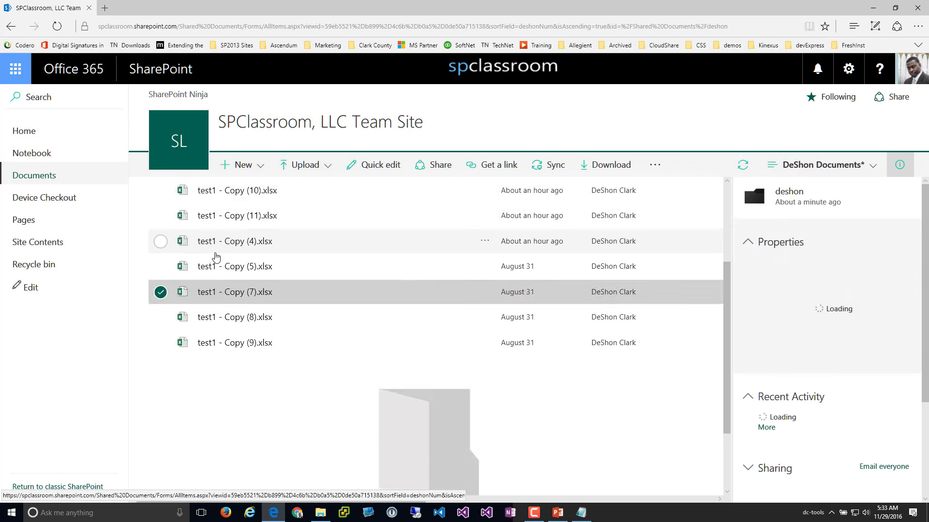
left_click(160, 258)
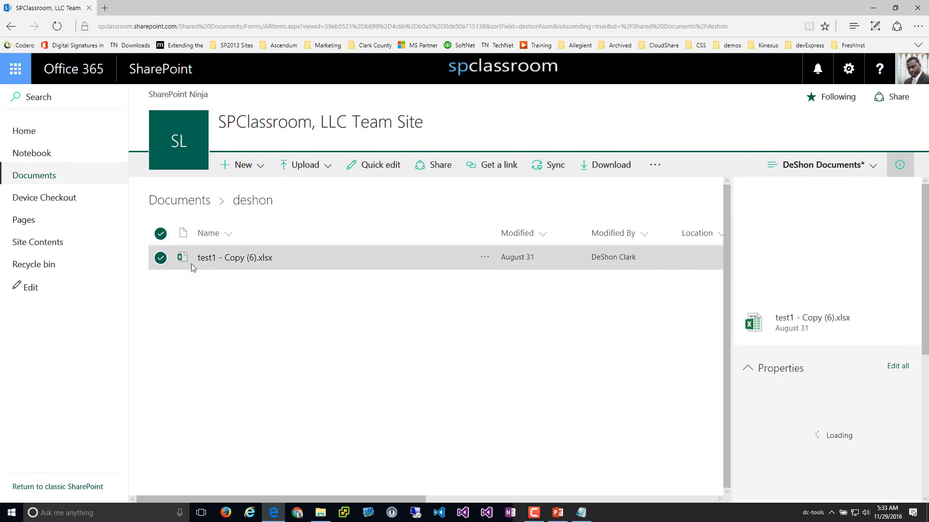
left_click(561, 170)
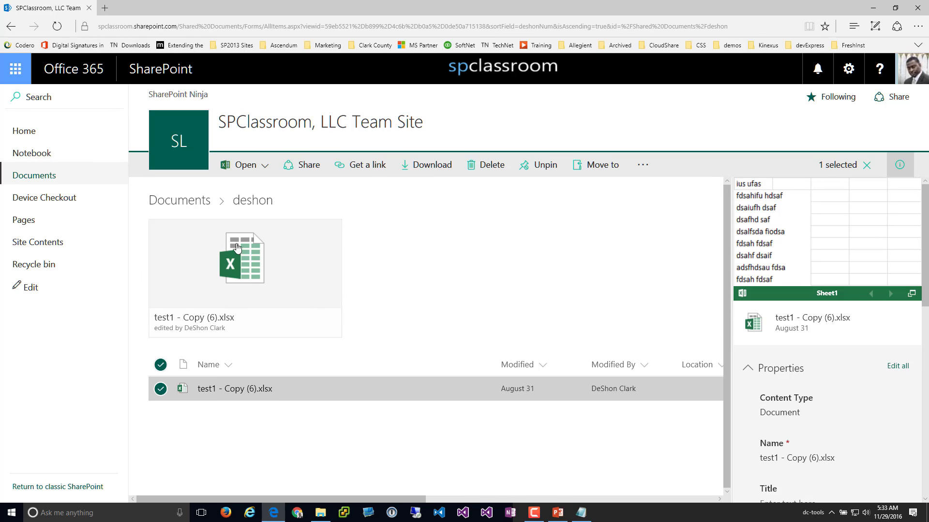
left_click(178, 200)
Open test1 - Copy (11).xlsx from Documents in Excel Online
scroll(285, 349, "down", 3)
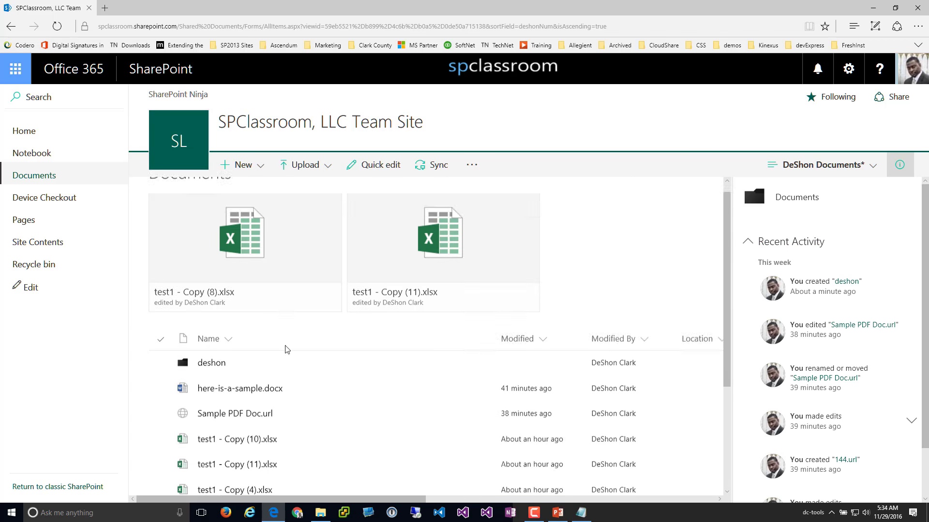
left_click(202, 355)
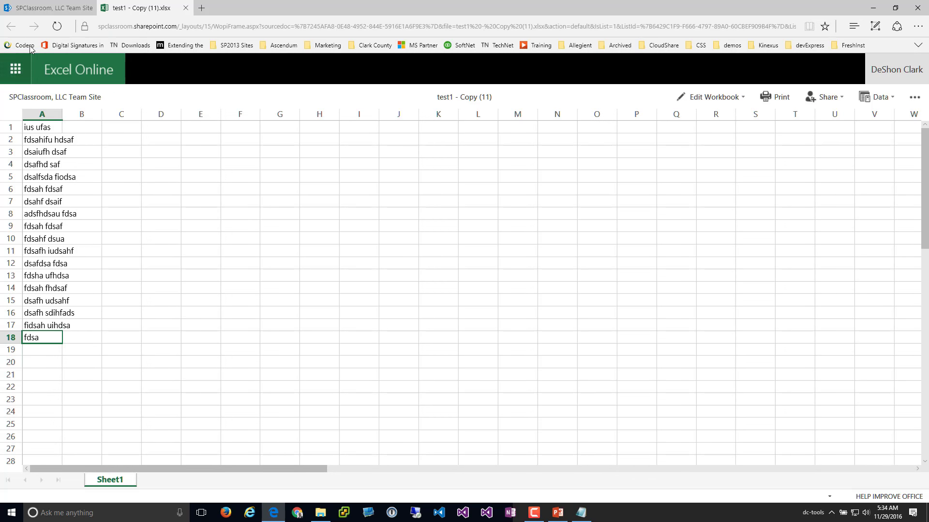
Close the Excel Online workbook tab, then select the test1 - Copy (4).xlsx row in the library
left_click(185, 10)
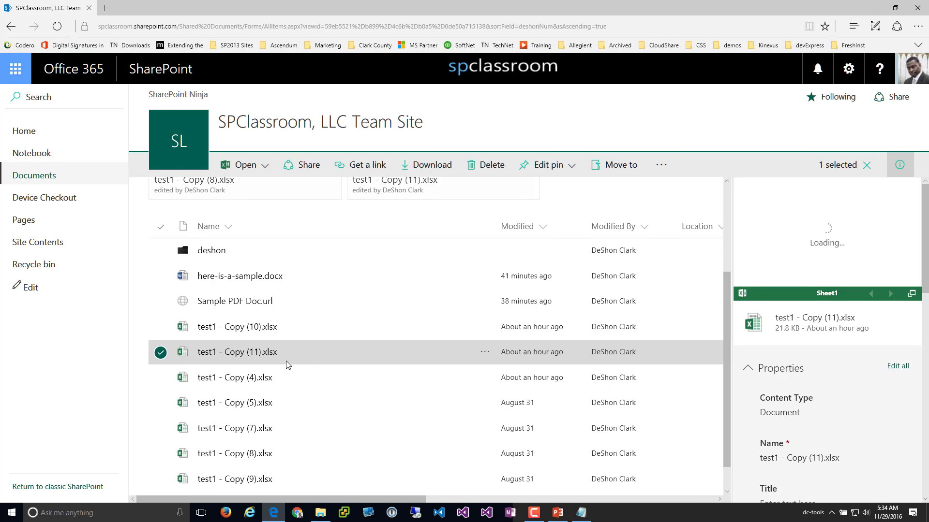
scroll(363, 370, "down", 1)
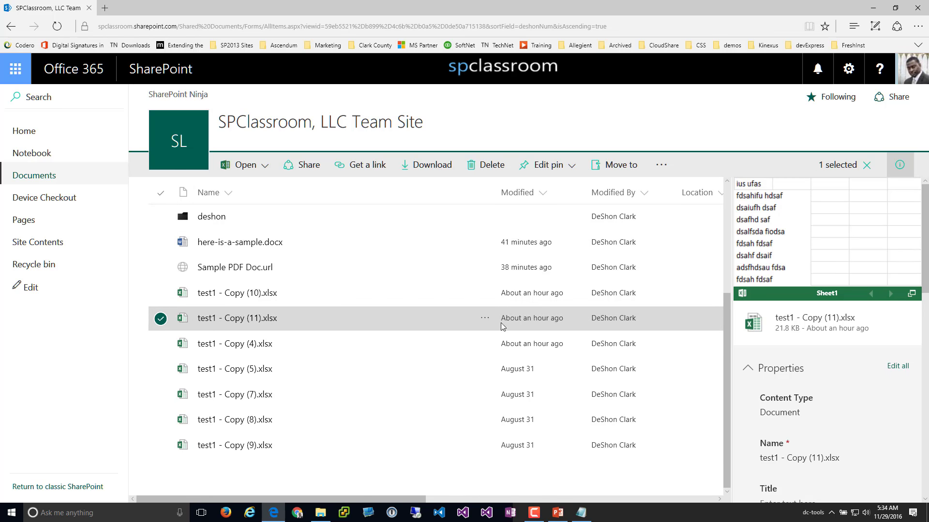
left_click(485, 320)
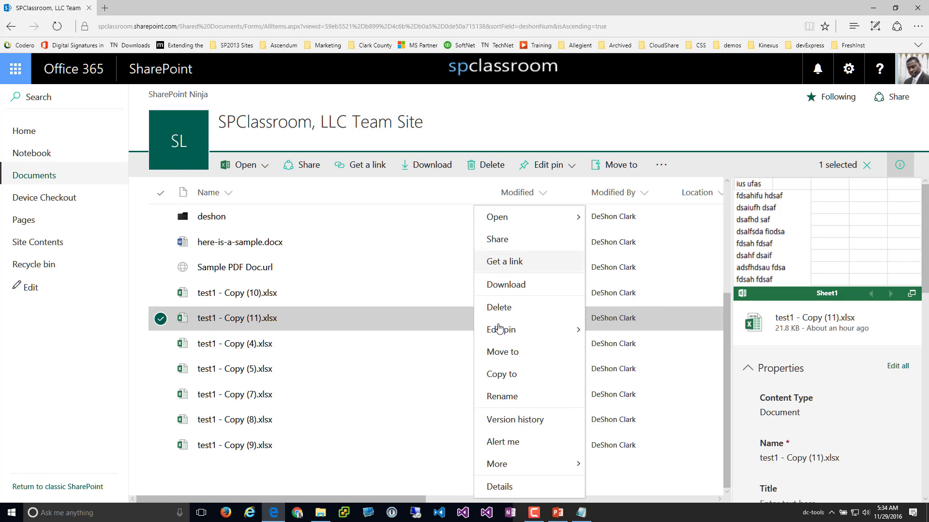
left_click(520, 472)
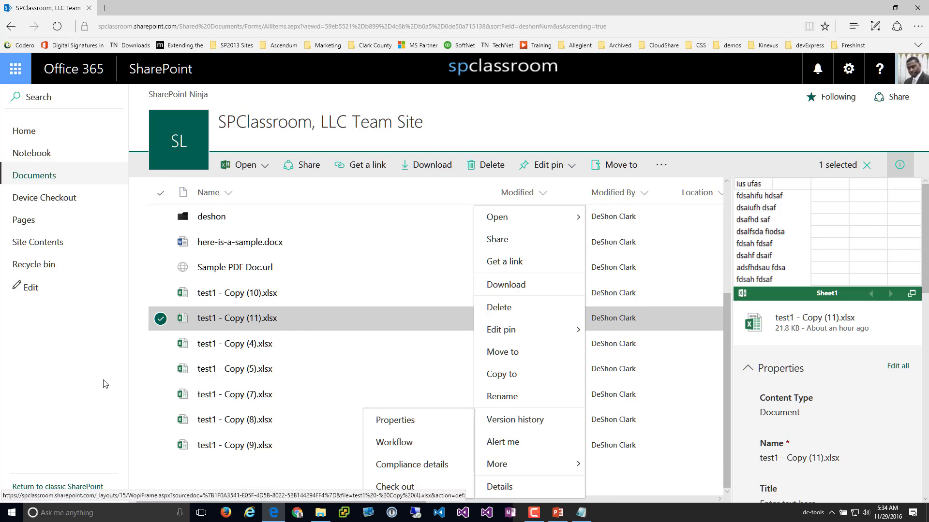
left_click(318, 351)
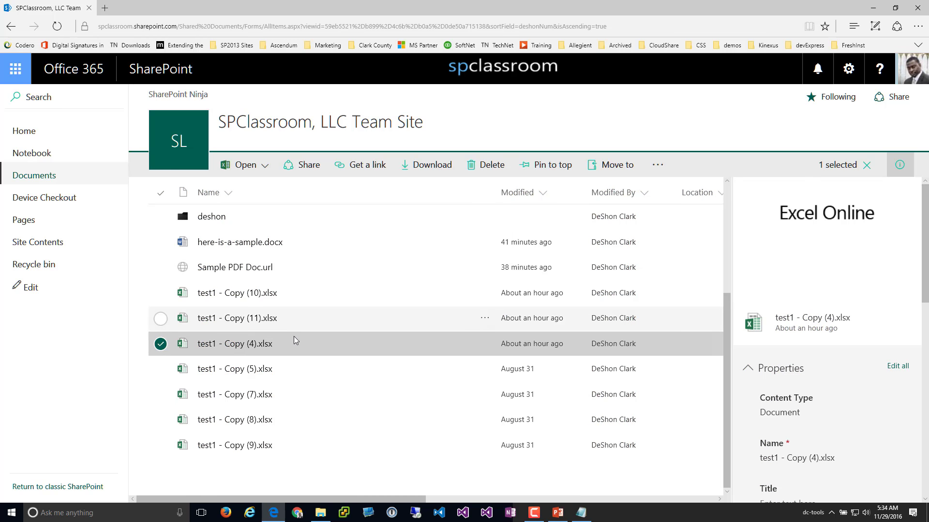
Give test1 - Copy (4).xlsx the Title 'hjfhdsjahf' and set its Sample Number
scroll(825, 355, "down", 2)
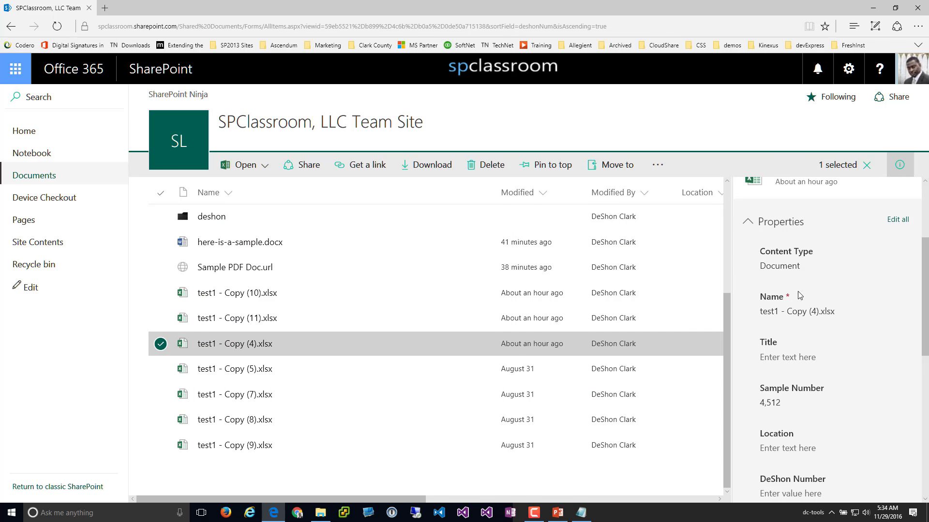
left_click(814, 313)
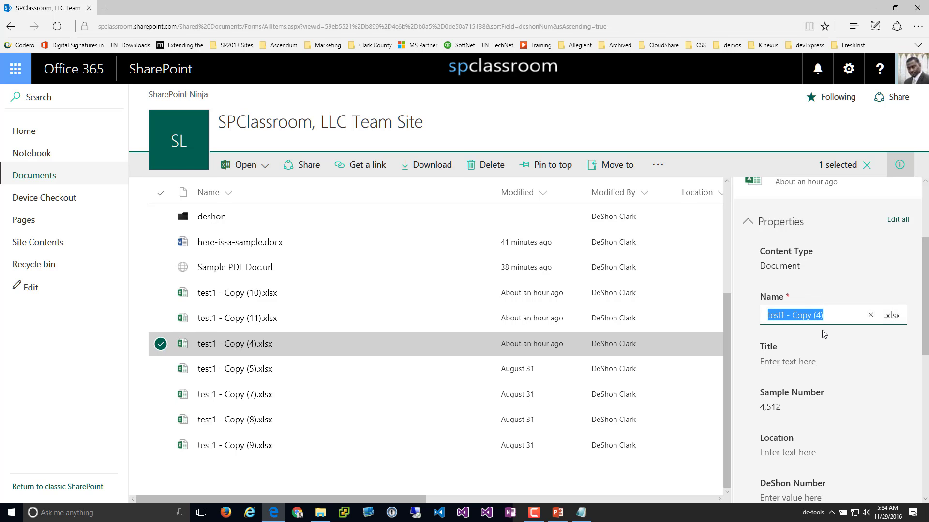
left_click(812, 362)
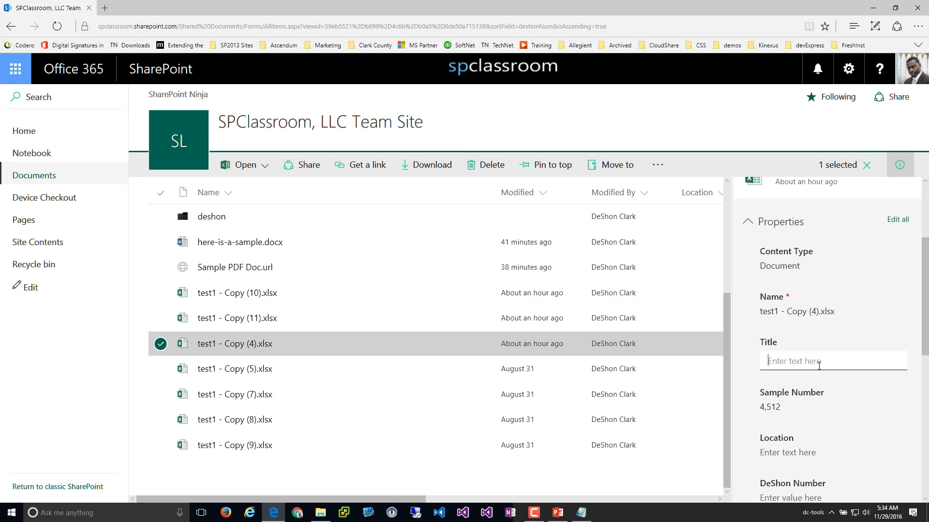
type("hjfhdsjahf sdafhdsjah")
left_click(807, 405)
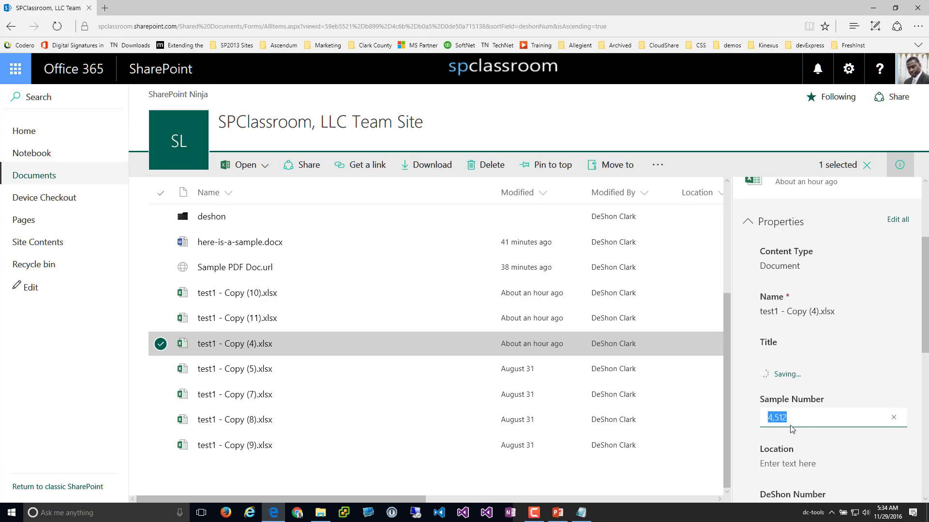
type("458")
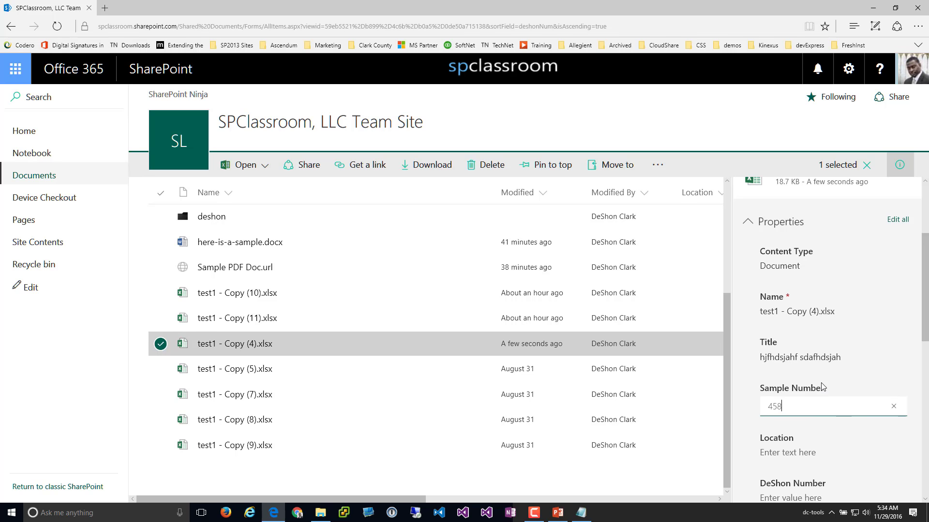
left_click(818, 376)
Set the file's Location property to 'fdshakhfsadh ufihs adi'
scroll(809, 427, "down", 1)
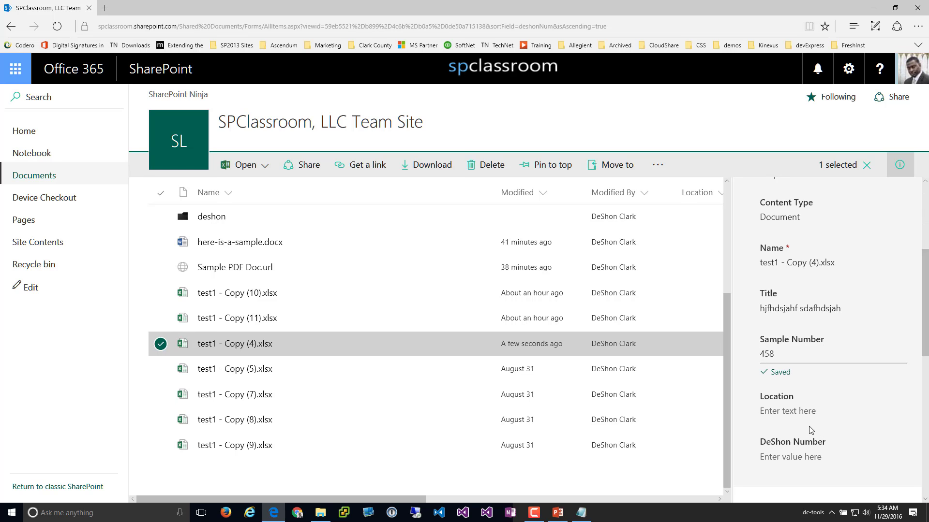
left_click(791, 401)
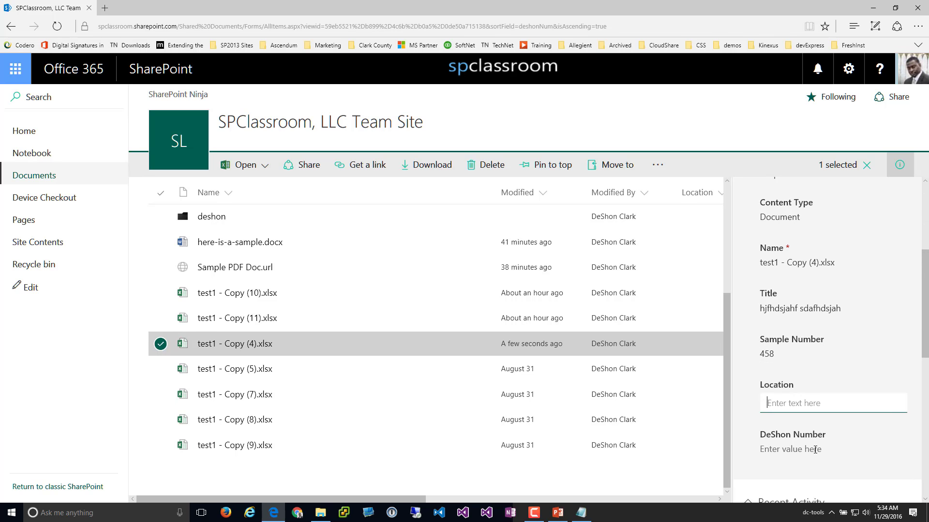
type("fdshakhfsadh ufihs adi")
key("Return")
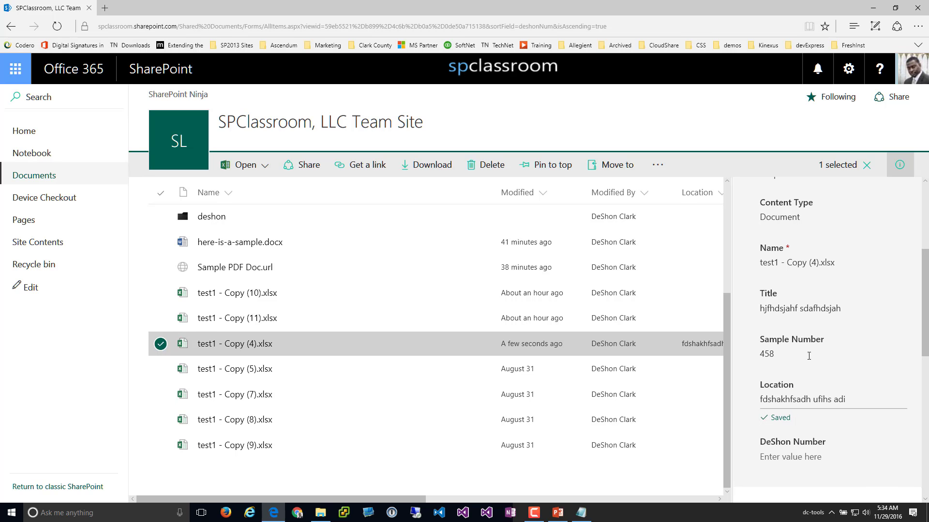
scroll(808, 434, "down", 1)
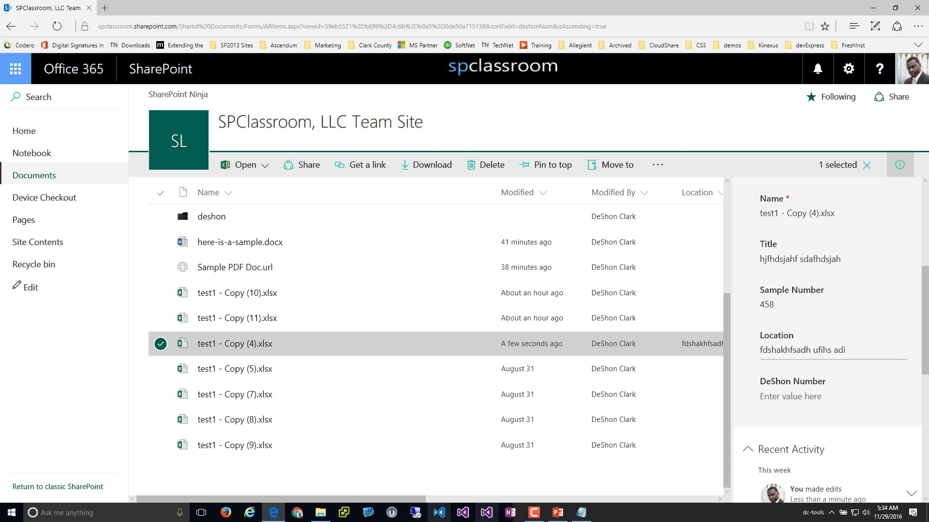
Select Copy (11), Copy (10), Sample PDF Doc.url and here-is-a-sample.docx, then select all and clear the selection
left_click_drag(405, 501, 484, 501)
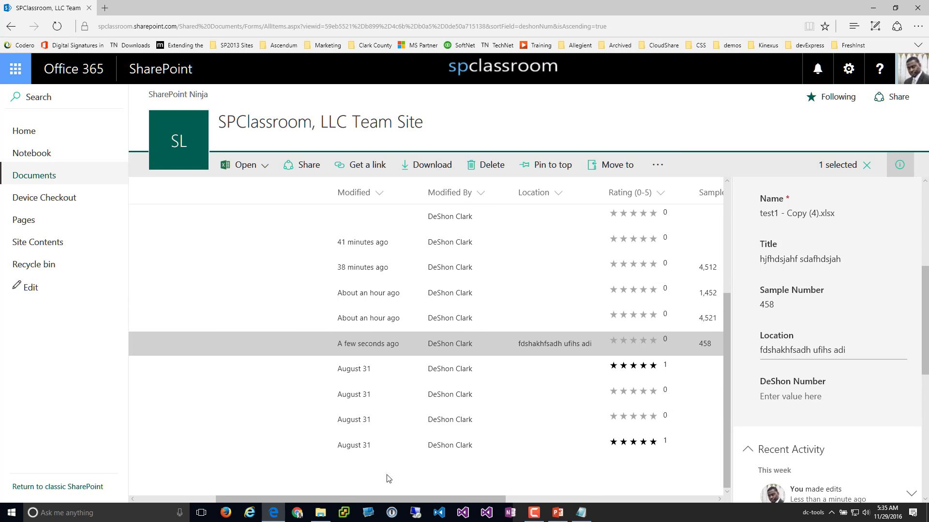
left_click_drag(385, 503, 306, 502)
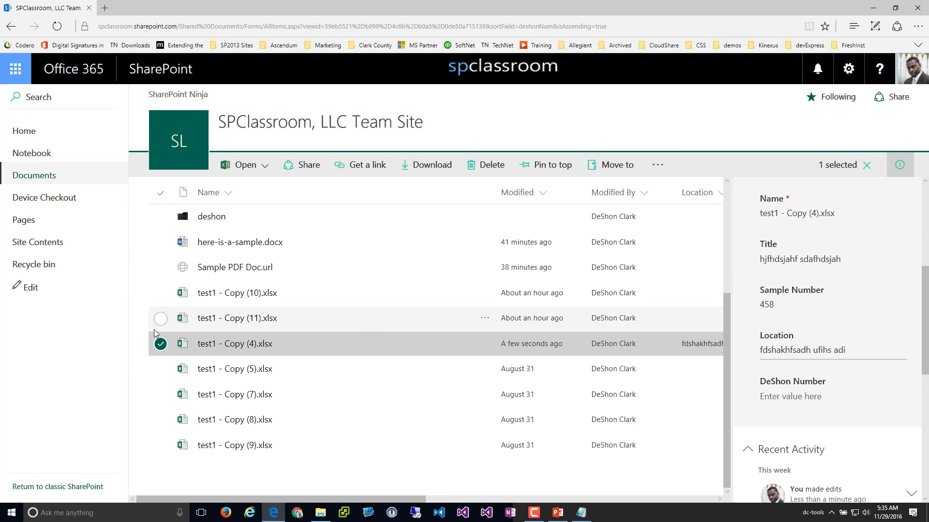
left_click(160, 318)
left_click(160, 293)
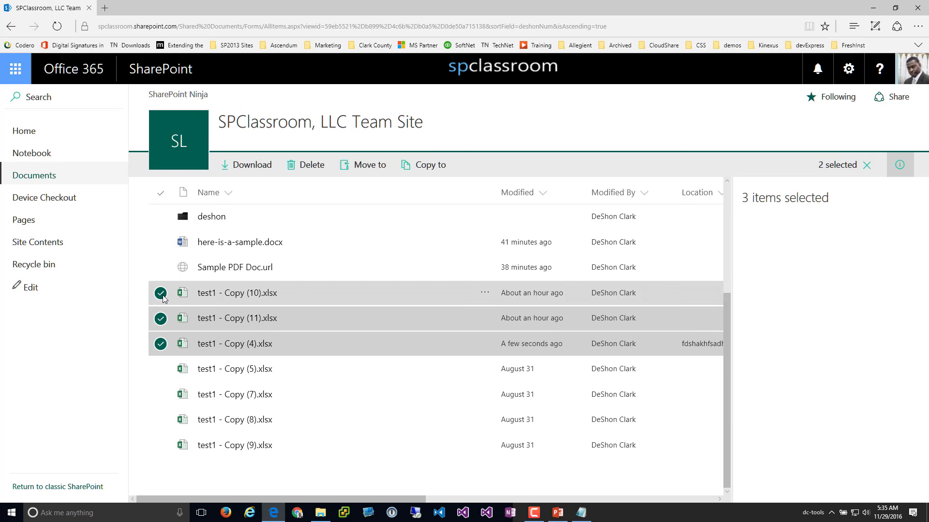
left_click(160, 268)
left_click(161, 243)
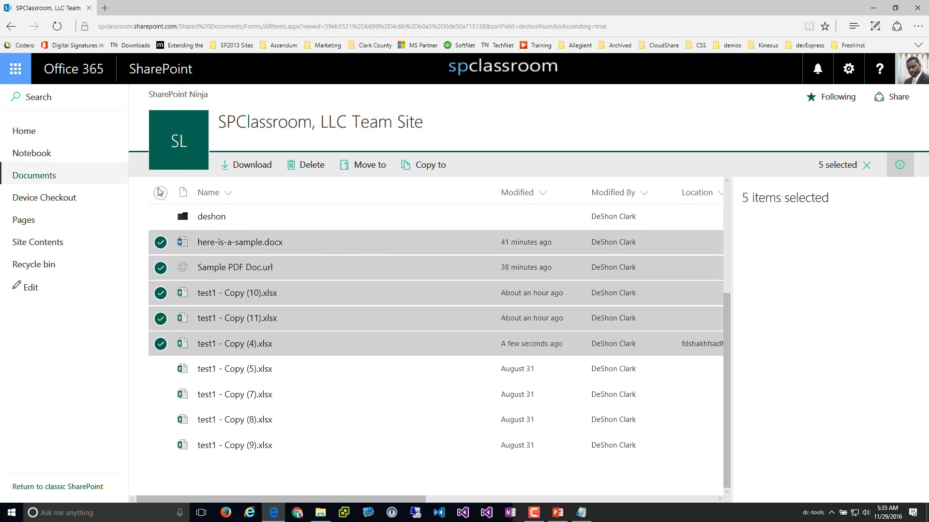
left_click(161, 193)
left_click(161, 220)
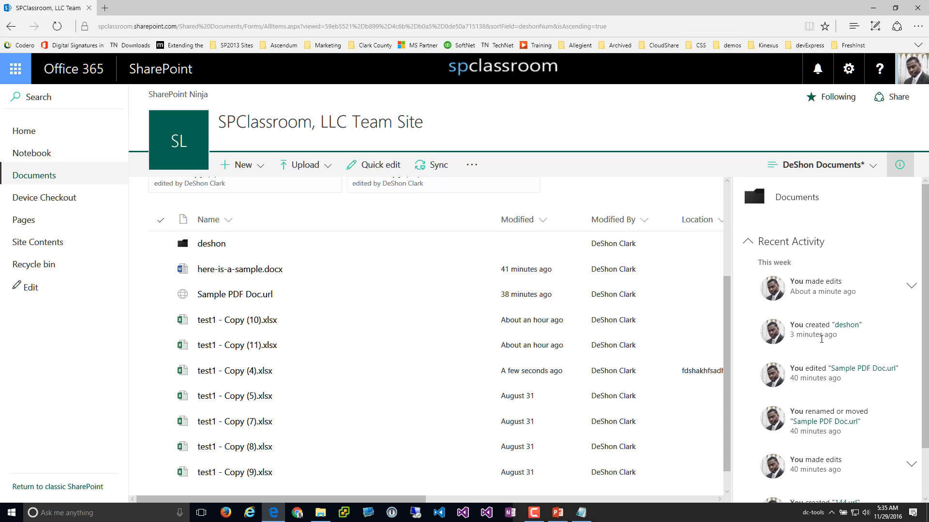
Select test1 - Copy (10).xlsx and open its version history from the details pane
scroll(814, 352, "down", 1)
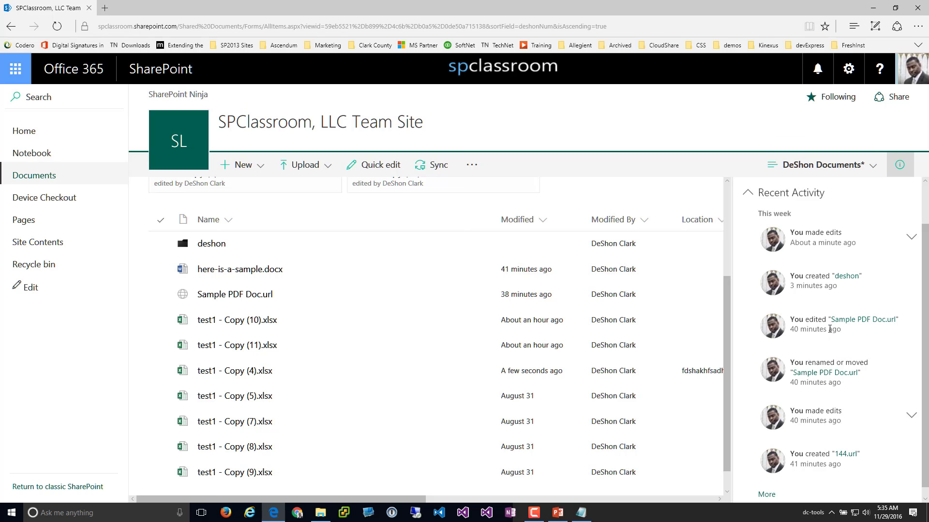
scroll(808, 392, "up", 1)
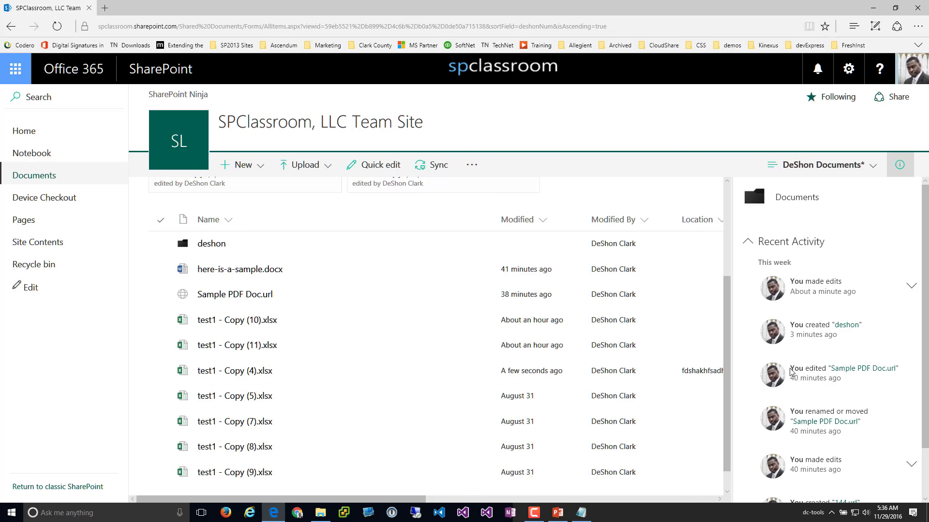
left_click(160, 319)
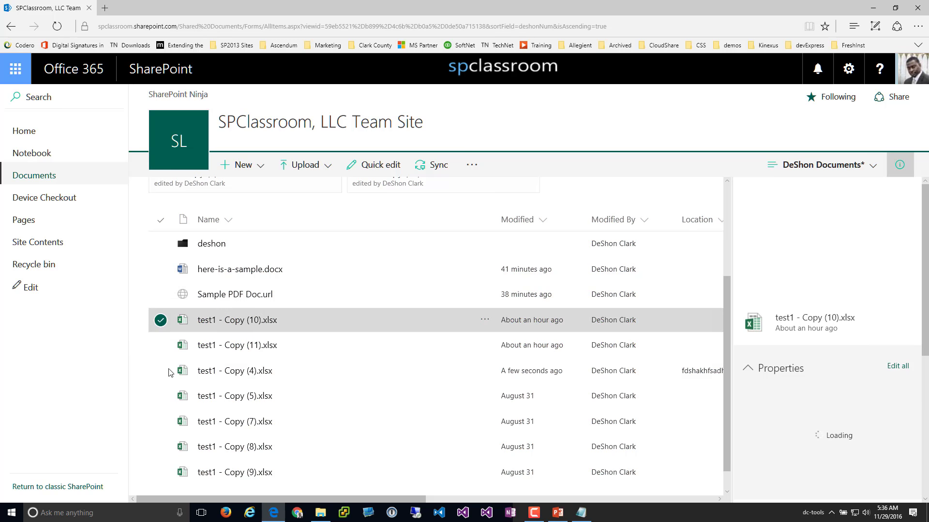
scroll(819, 400, "down", 8)
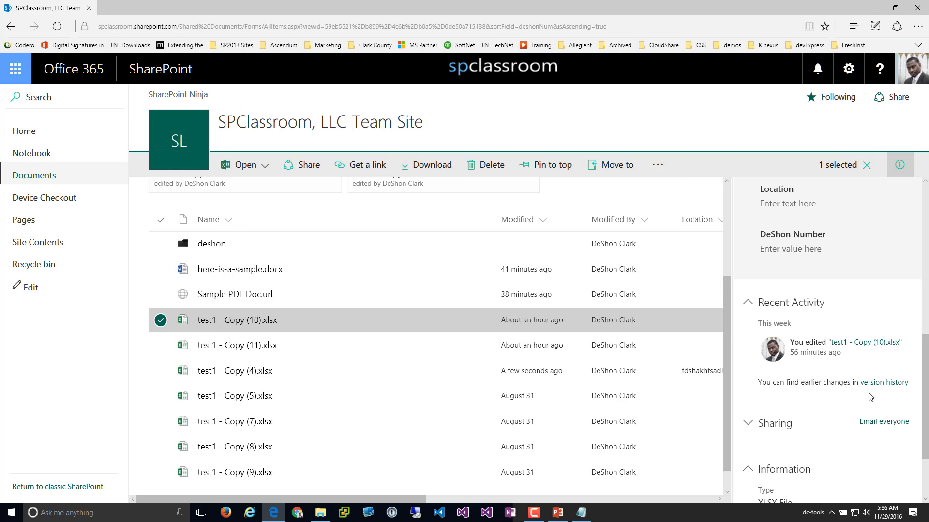
left_click(885, 383)
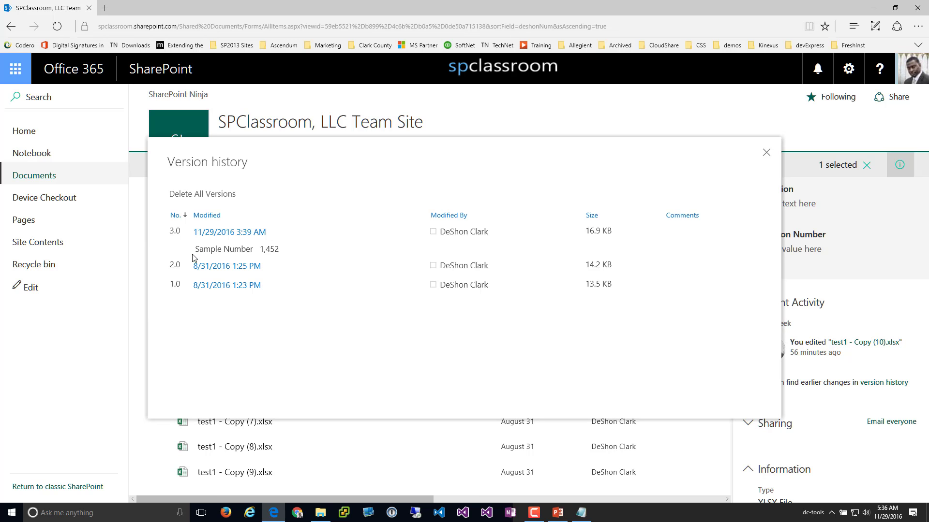
left_click(766, 153)
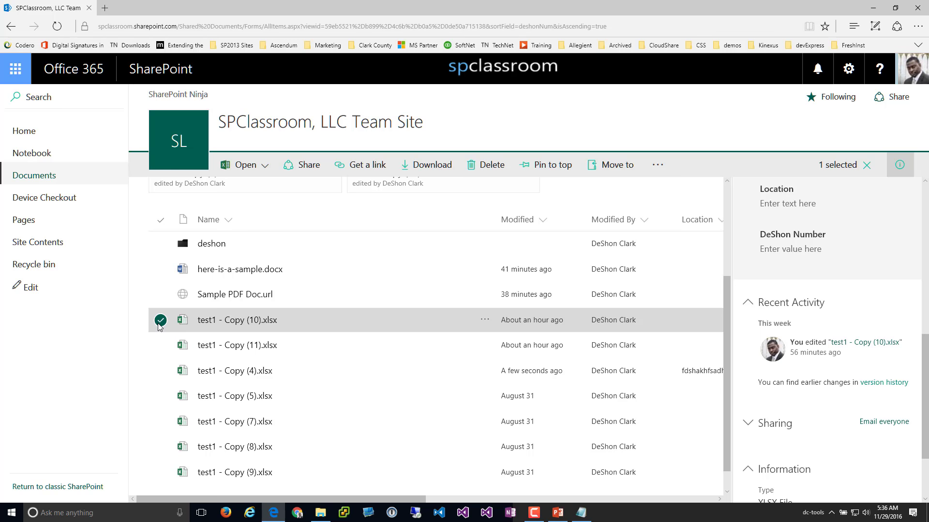
Add test1 copies (11), (4), (5) and (7) to the selection and close the details pane
scroll(386, 353, "down", 1)
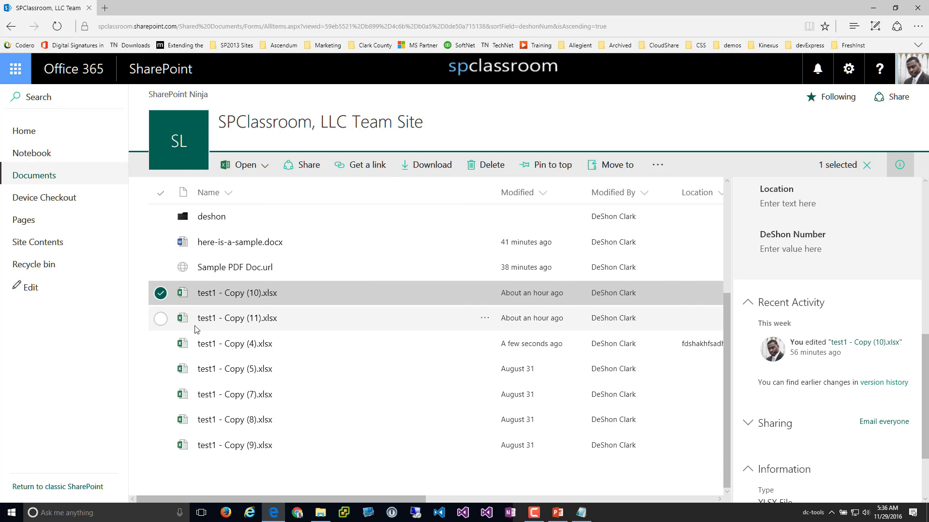
left_click(161, 318)
left_click(161, 343)
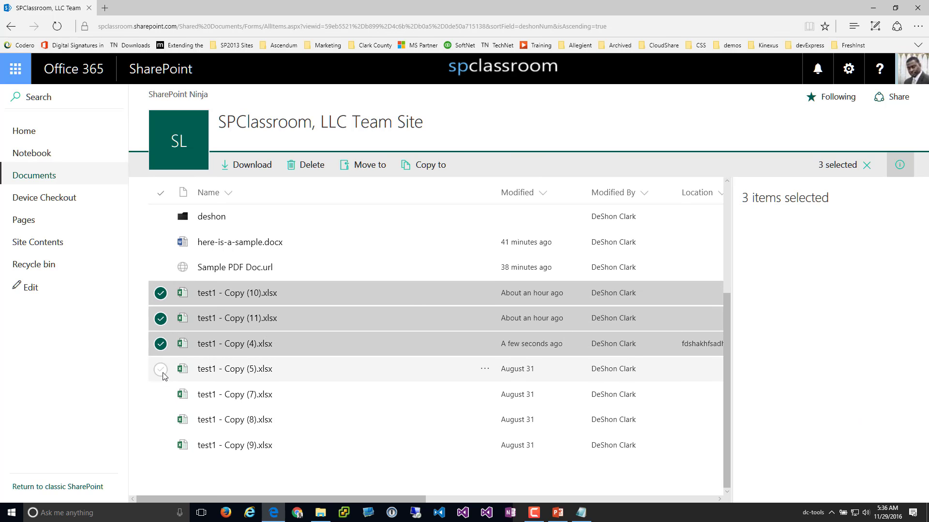
left_click(161, 370)
left_click(161, 395)
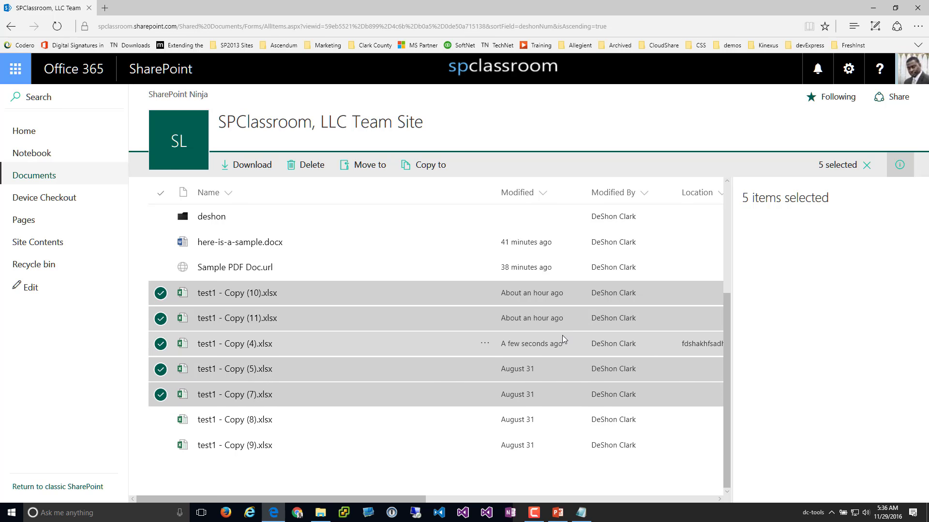
left_click(899, 165)
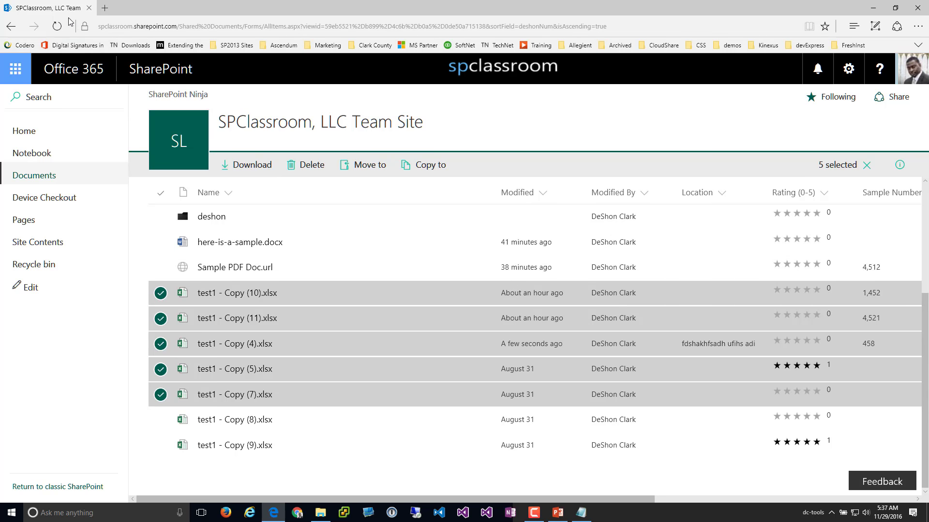
Reload the library page and select test1 copies (10), (11), (4), (5) and (7)
left_click(57, 26)
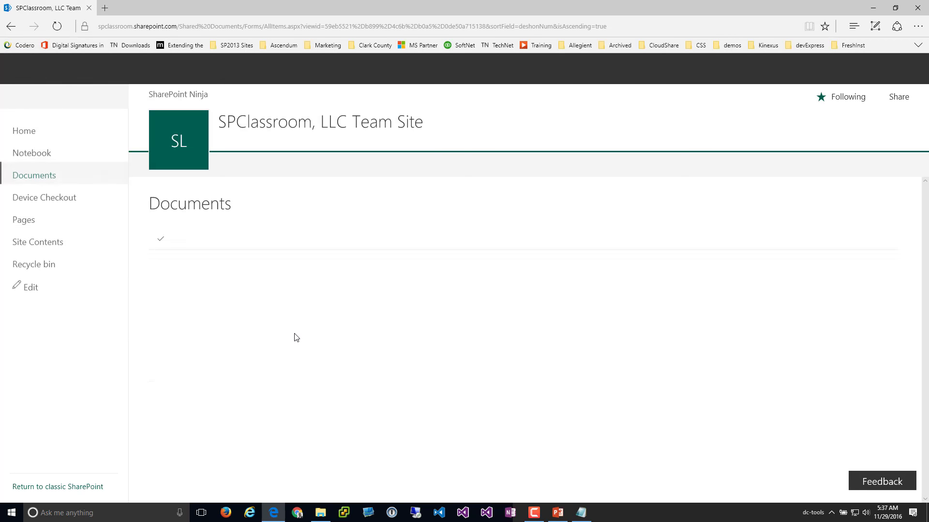
scroll(297, 338, "down", 4)
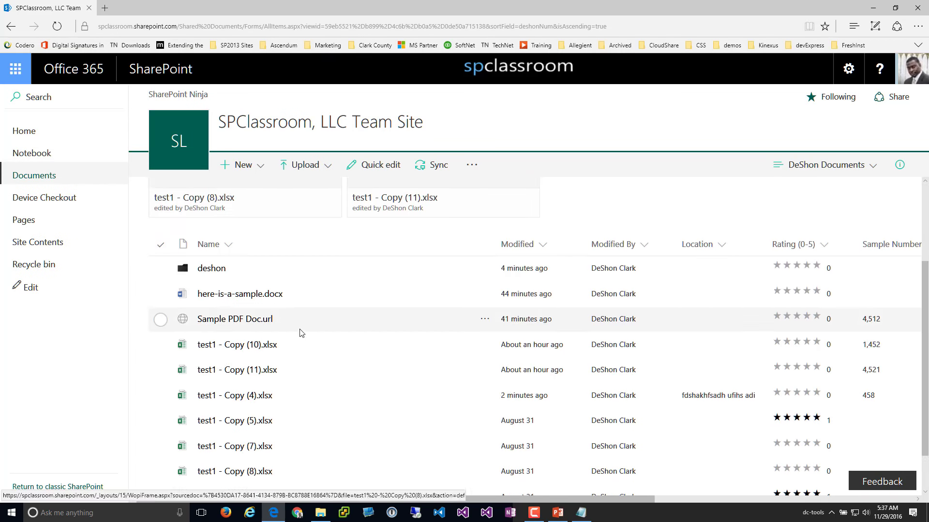
left_click(161, 293)
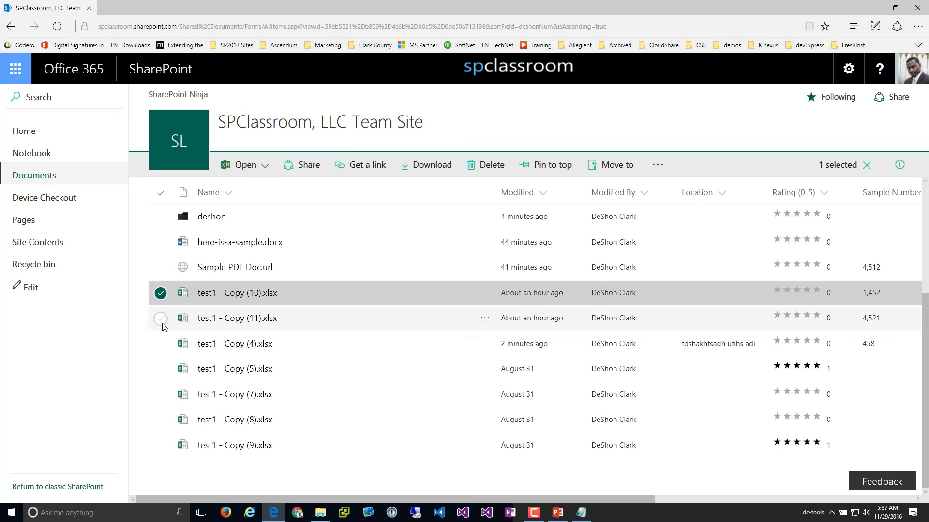
left_click(161, 318)
left_click(161, 344)
left_click(161, 369)
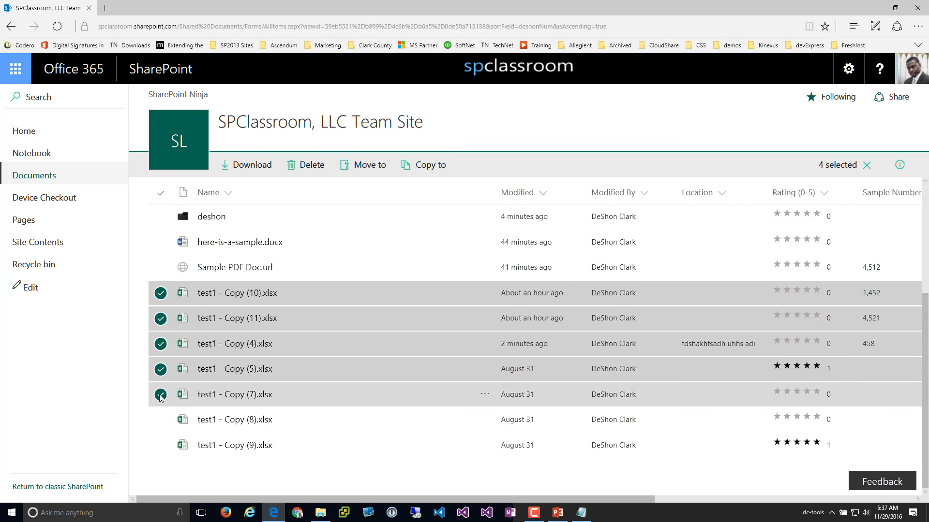
left_click(160, 395)
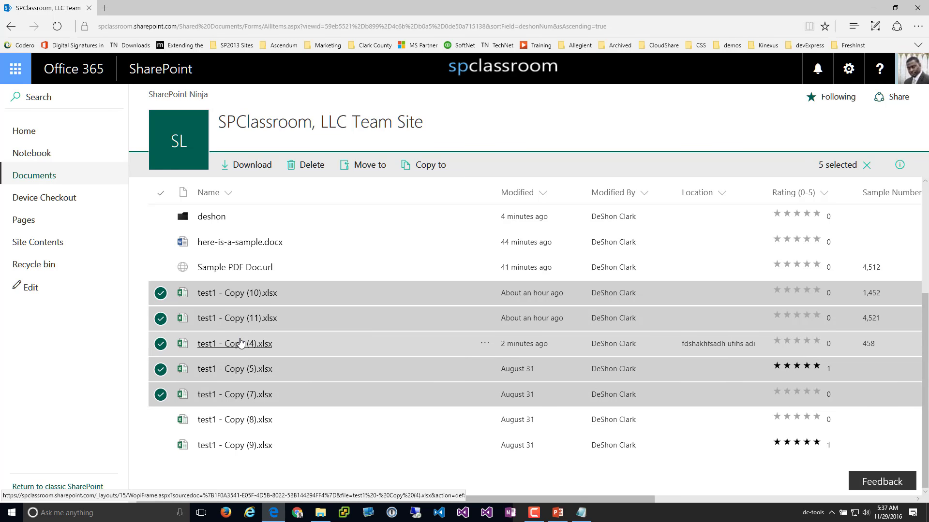
Deselect all five copies, then reselect only test1 - Copy (10) and Copy (11)
scroll(281, 369, "up", 3)
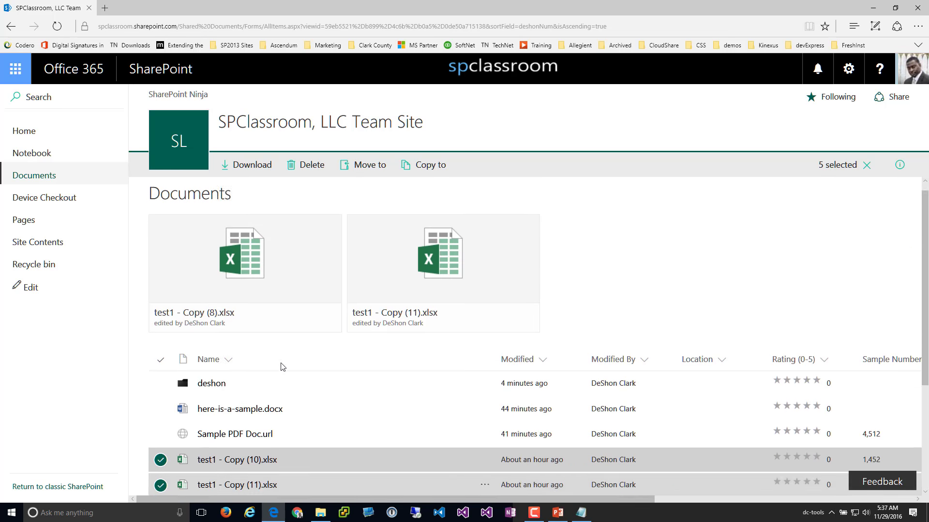
scroll(281, 369, "down", 3)
scroll(181, 341, "up", 3)
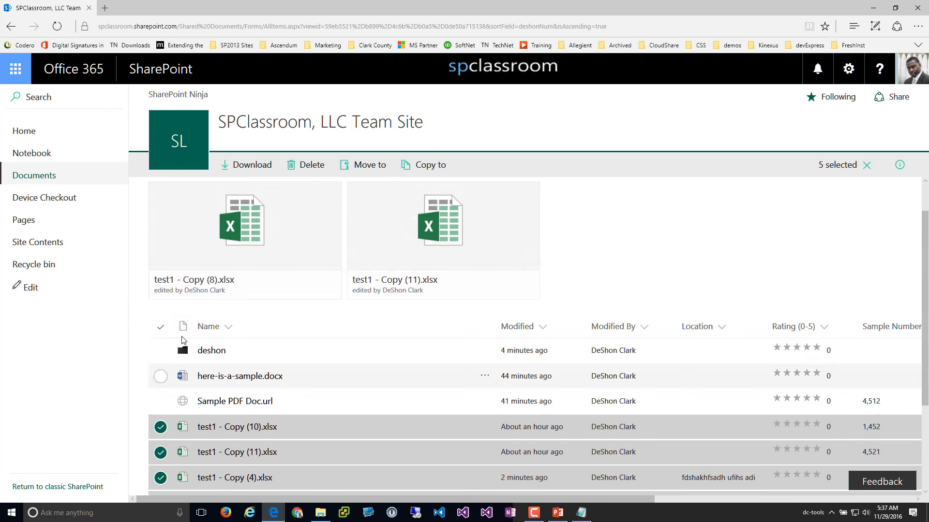
scroll(174, 324, "down", 3)
left_click(161, 293)
left_click(160, 318)
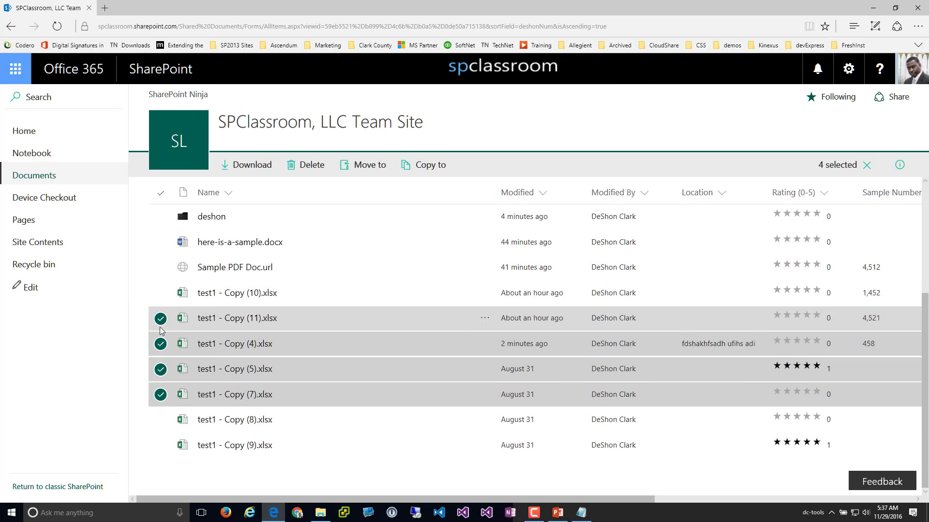
left_click(161, 344)
left_click(161, 369)
left_click(161, 394)
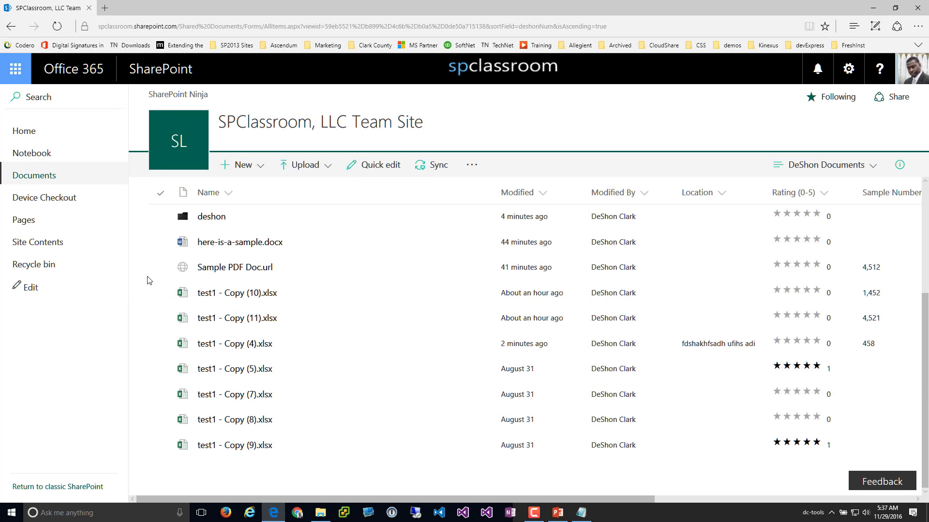
left_click(161, 293)
left_click(161, 319)
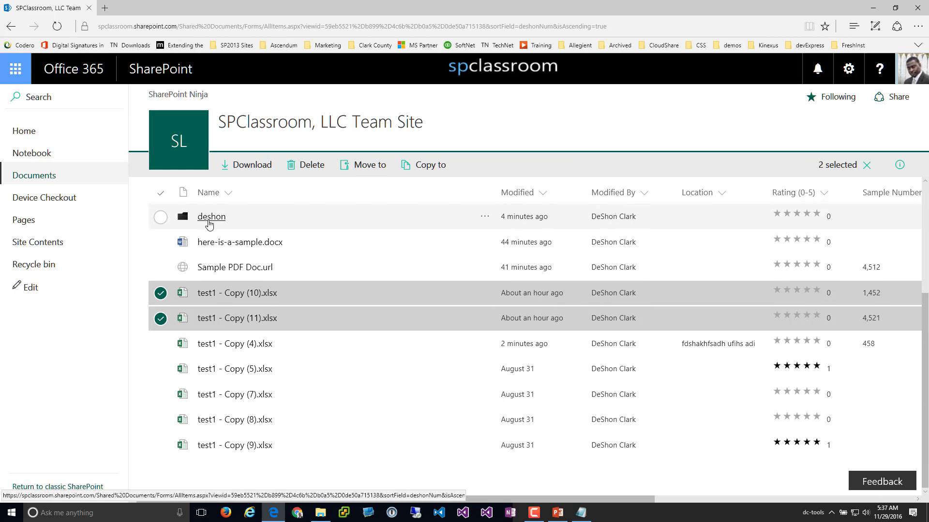
In the deshon folder, start downloading test1 - Copy (6).xlsx, cancel it, and return to Documents
left_click(210, 216)
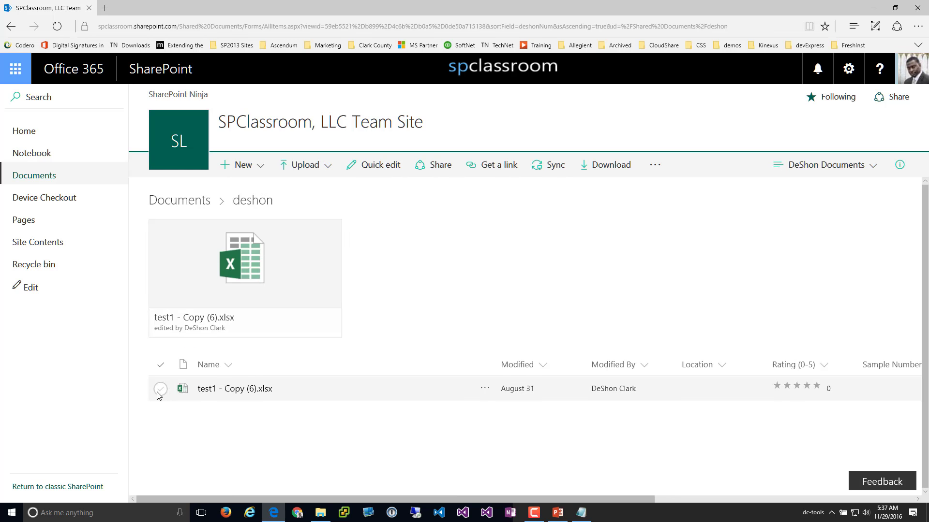
left_click(160, 388)
left_click(435, 171)
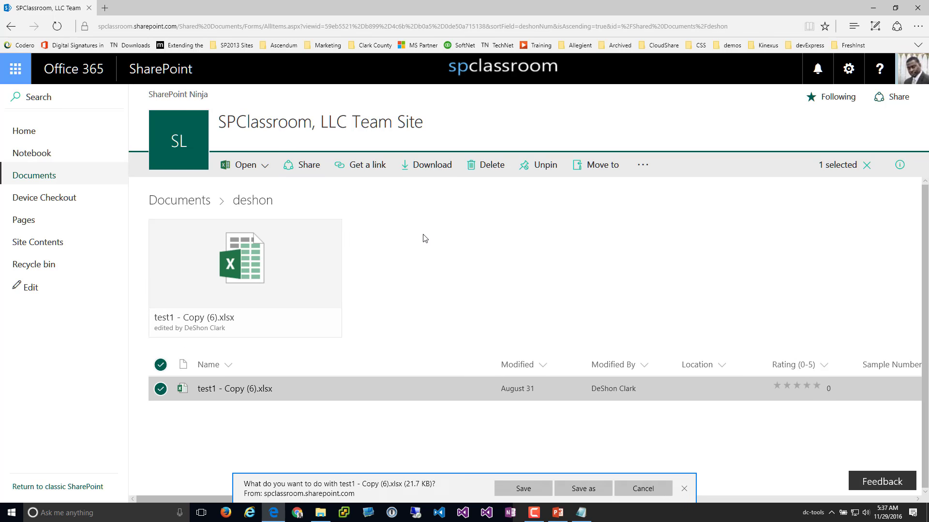
left_click(648, 489)
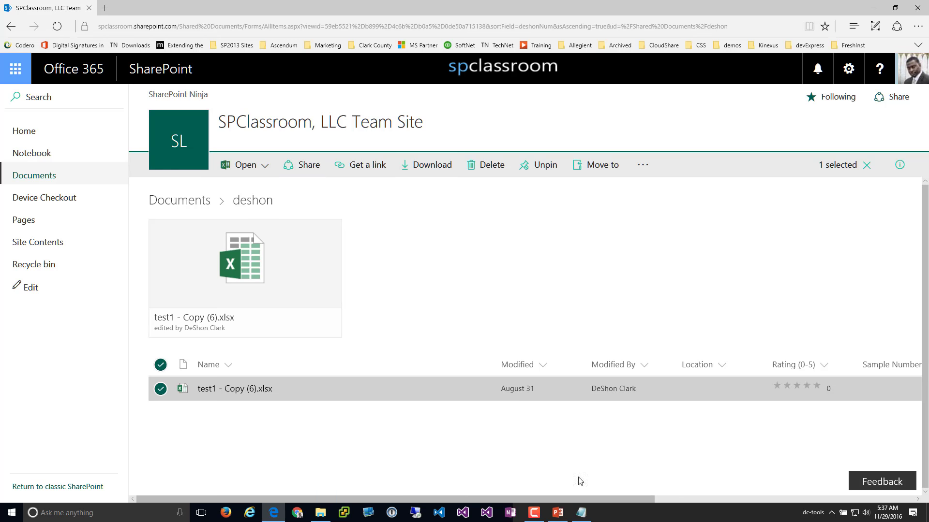
left_click(189, 201)
Select only test1 - Copy (11).xlsx, download it, and dismiss the download prompt
scroll(208, 341, "down", 3)
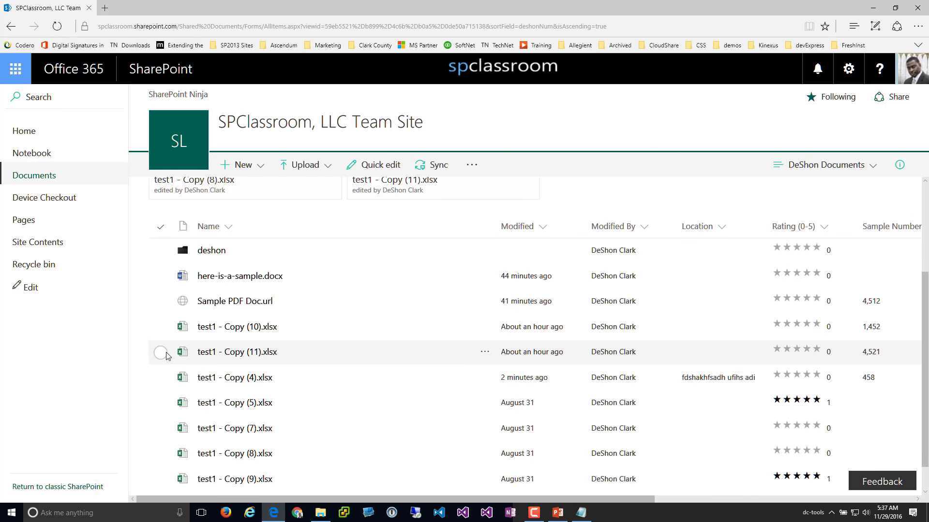
left_click(160, 352)
left_click(160, 378)
left_click(160, 403)
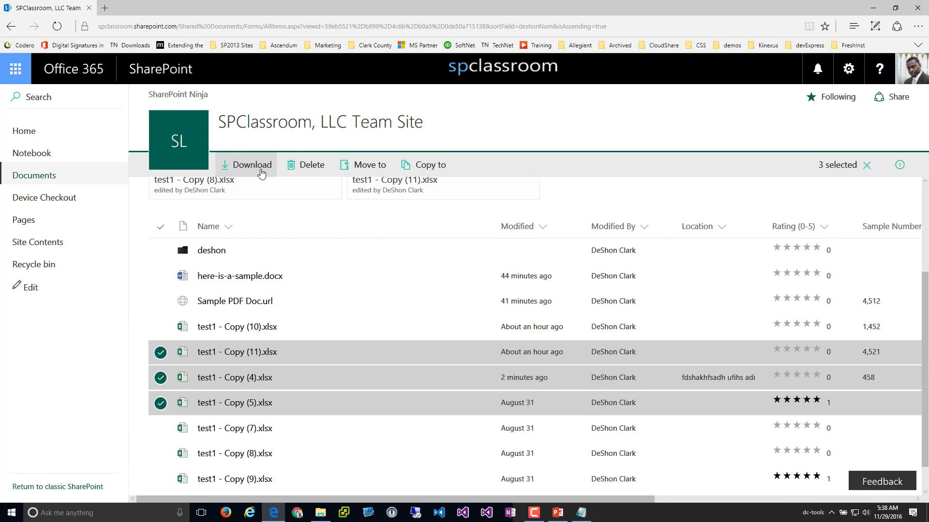
left_click(160, 403)
left_click(160, 377)
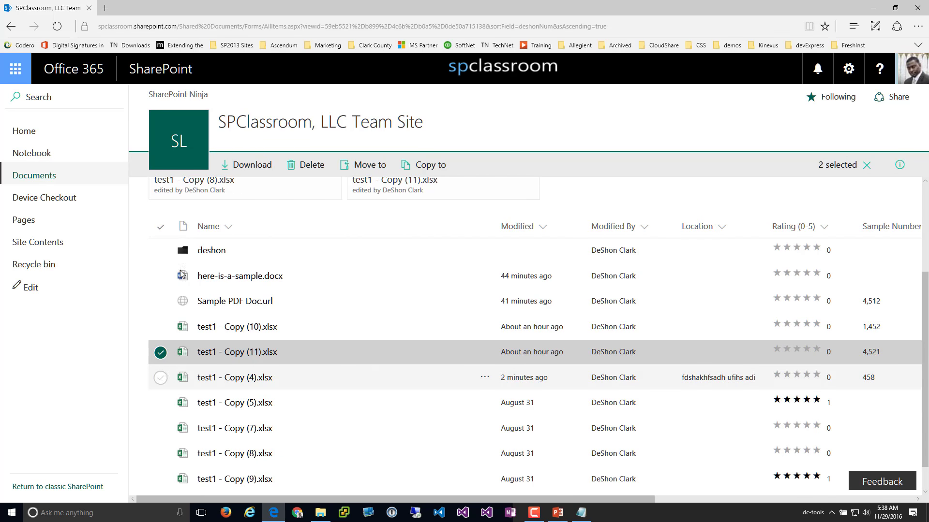
left_click(438, 166)
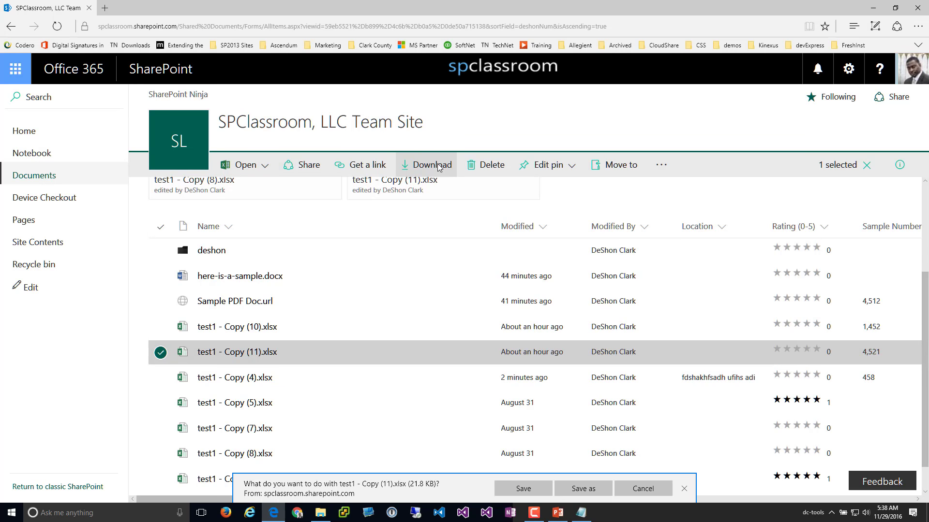
left_click(685, 488)
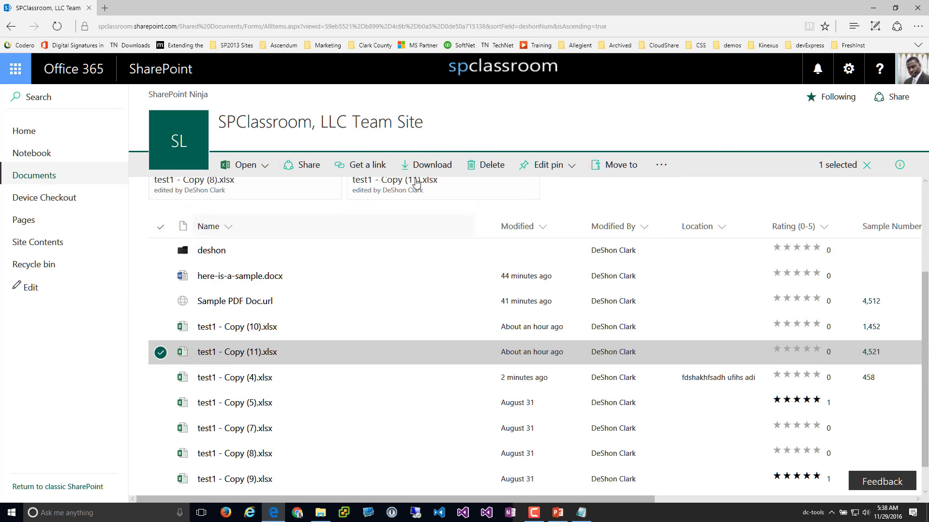
left_click(161, 356)
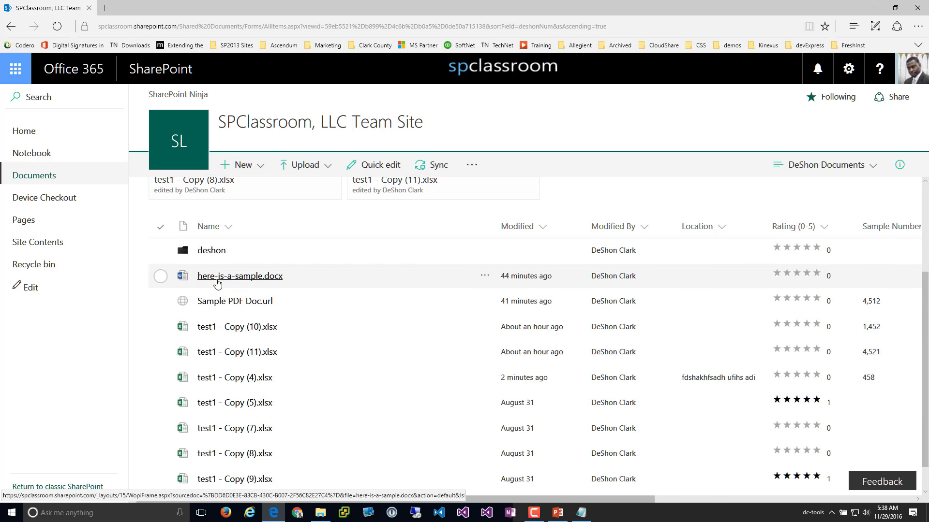
left_click(161, 276)
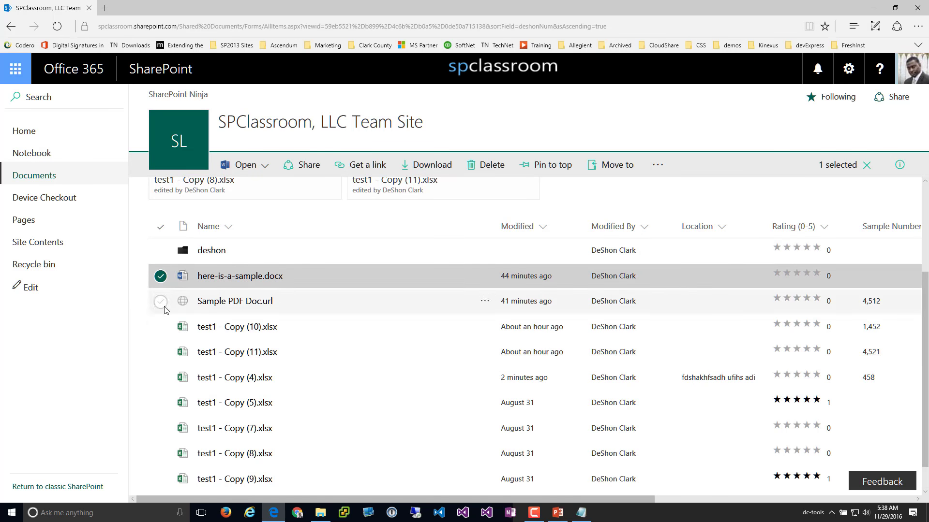
left_click(161, 301)
left_click(161, 327)
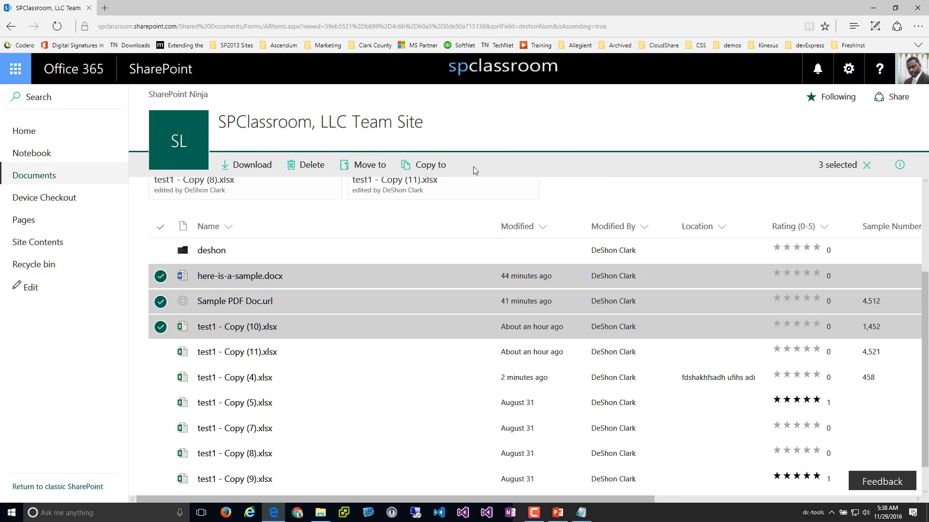
left_click(160, 301)
left_click(160, 327)
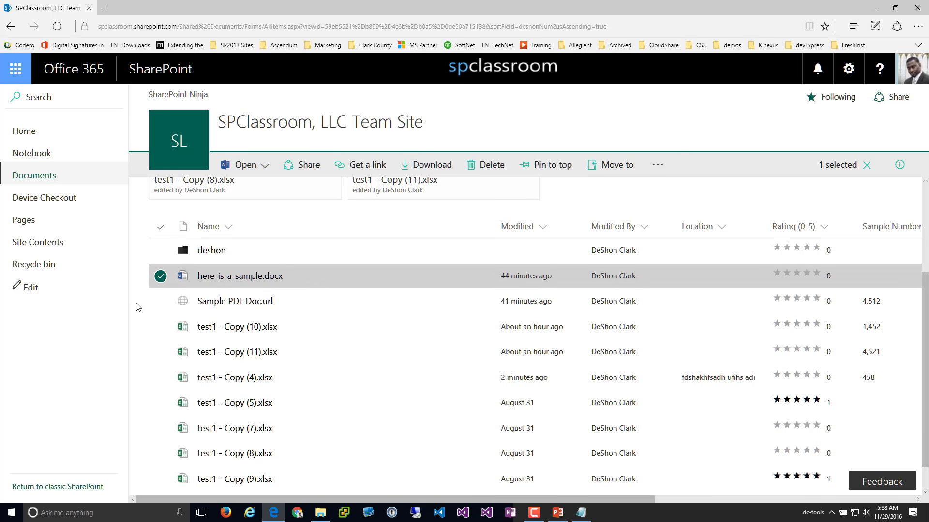
left_click(161, 301)
left_click(160, 327)
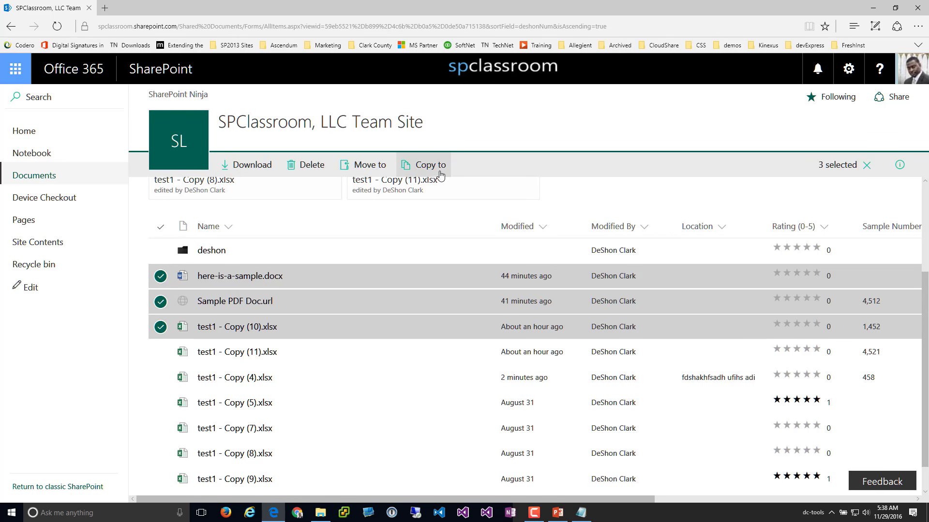
left_click(407, 173)
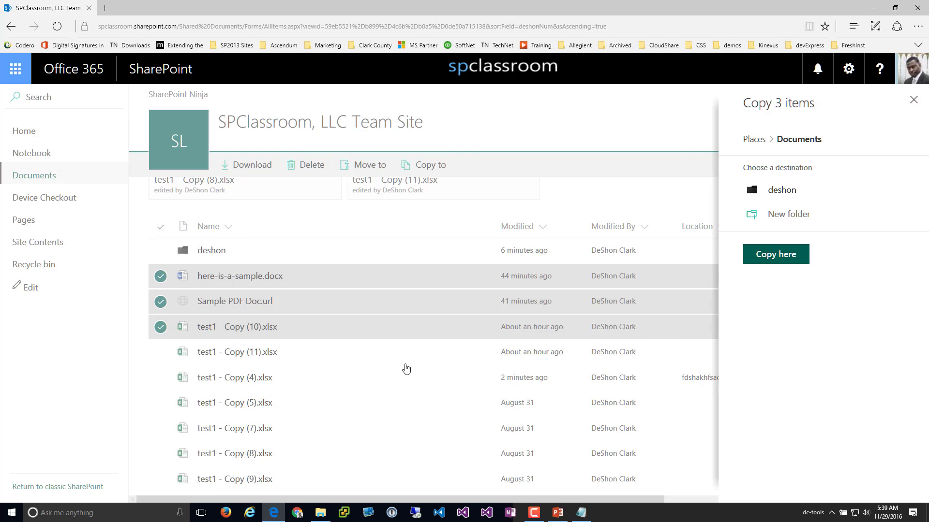
left_click(160, 302)
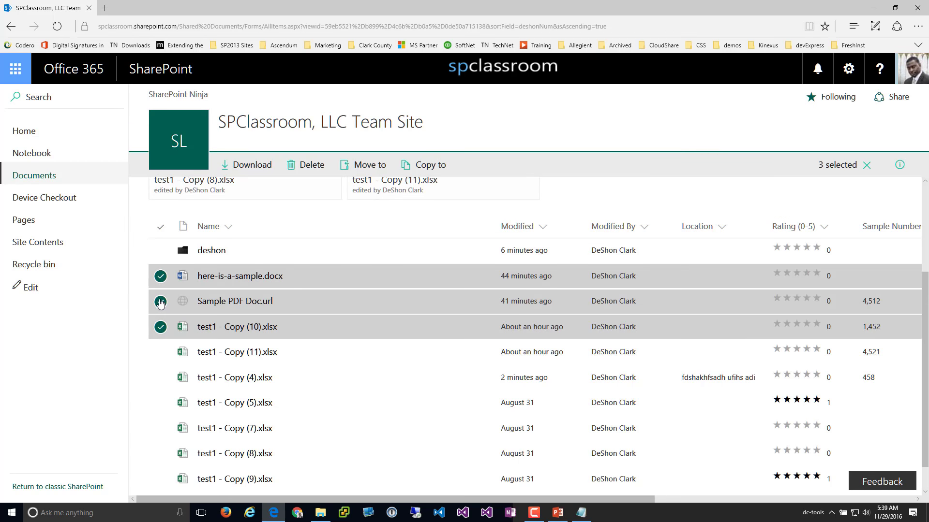
left_click(161, 277)
left_click(161, 301)
left_click(160, 327)
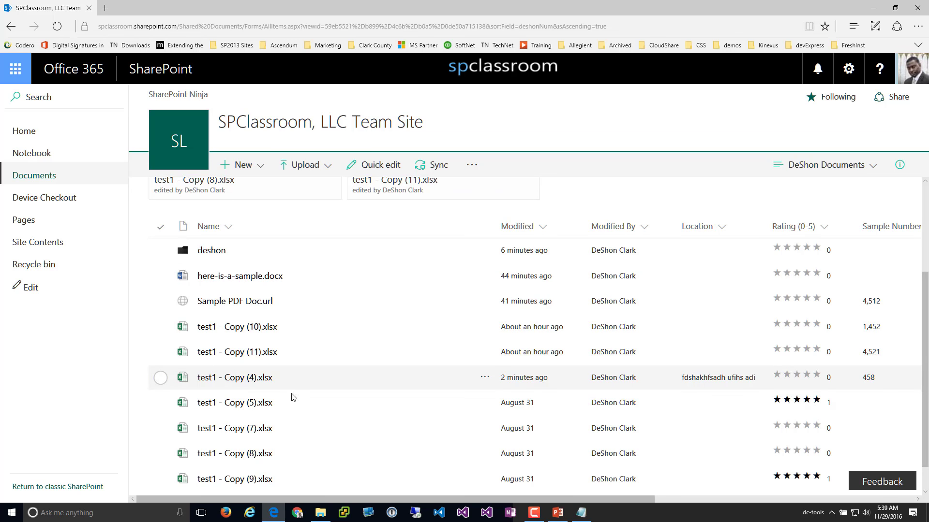
scroll(300, 355, "down", 1)
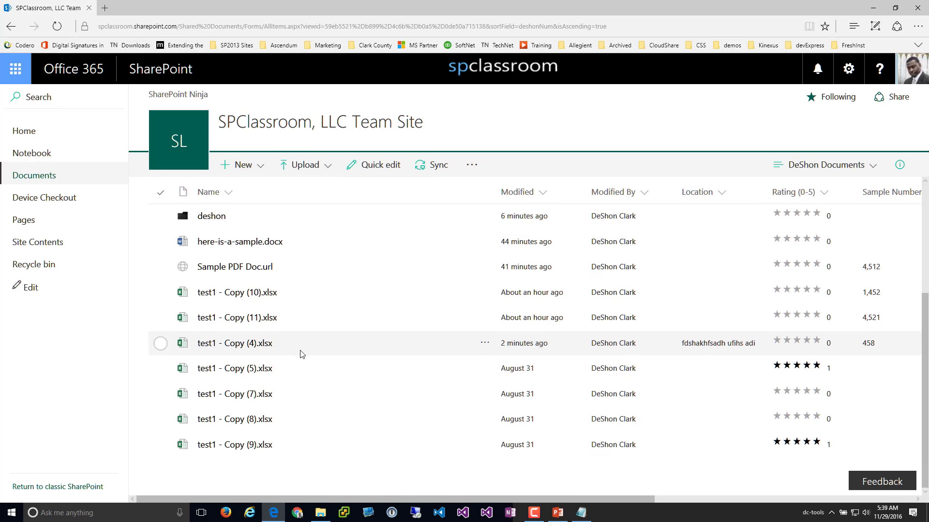
left_click(161, 322)
left_click(164, 343)
left_click(163, 370)
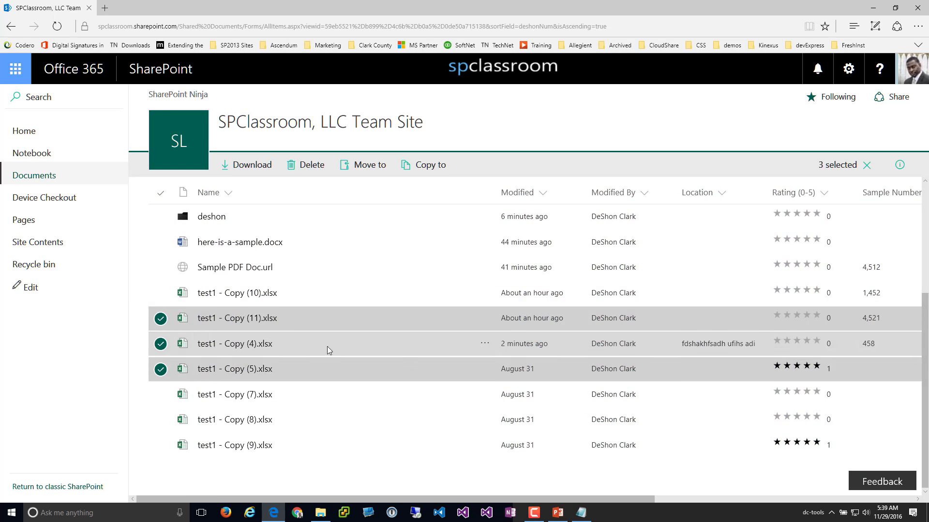
left_click(162, 322)
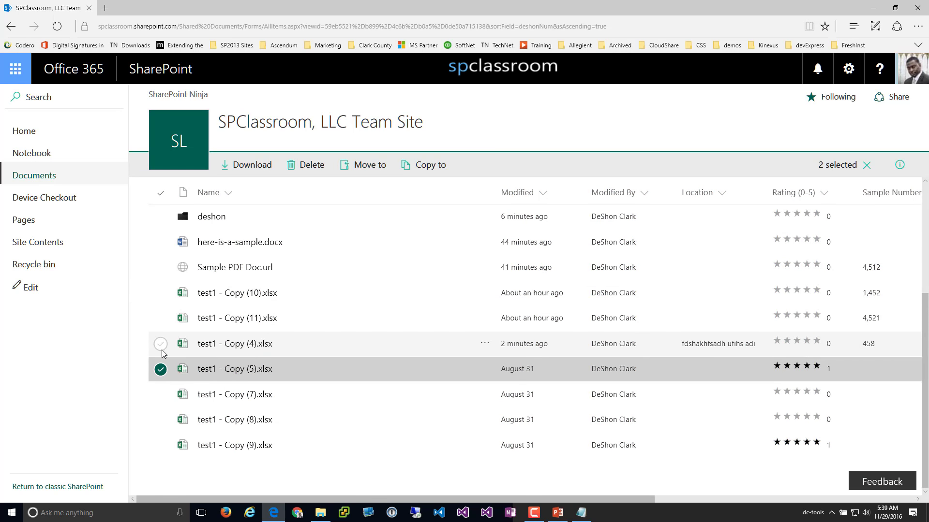
left_click(161, 344)
left_click(161, 370)
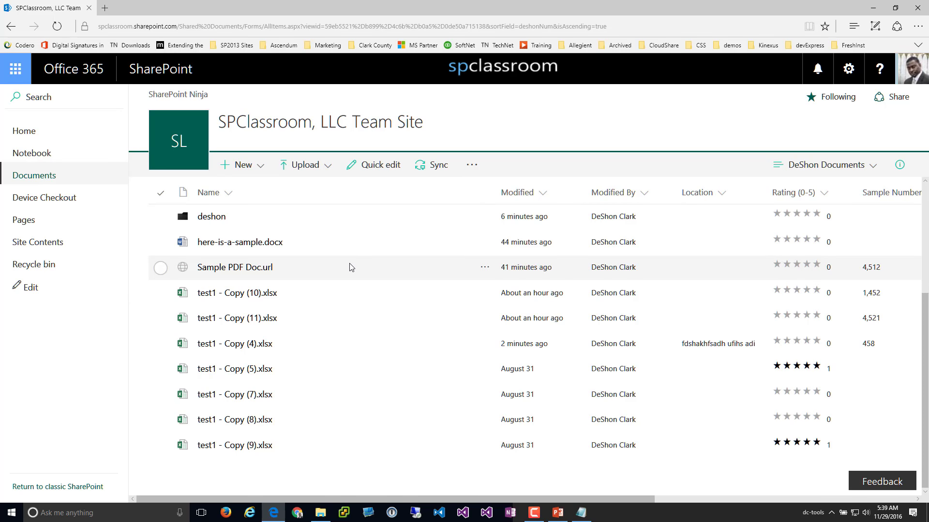
Sync the Documents library with Sync now so it opens locally in File Explorer
left_click(437, 166)
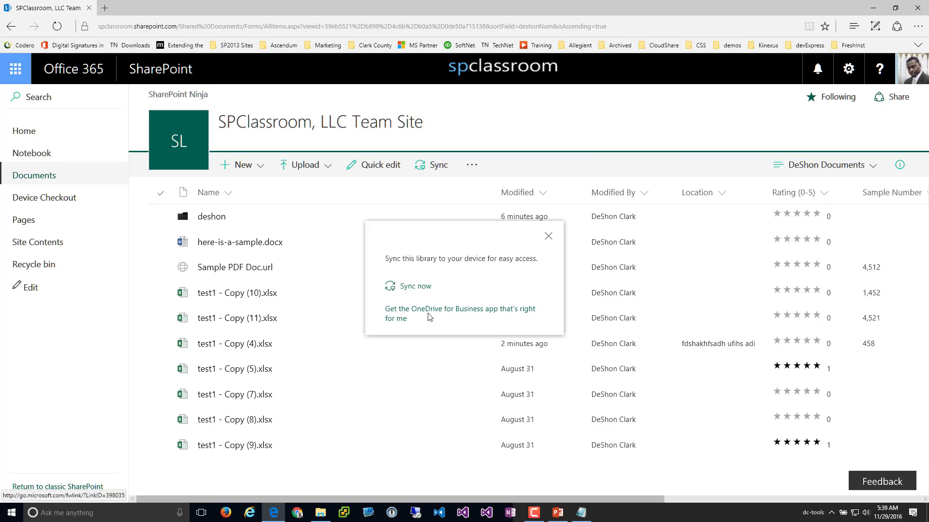
left_click(413, 290)
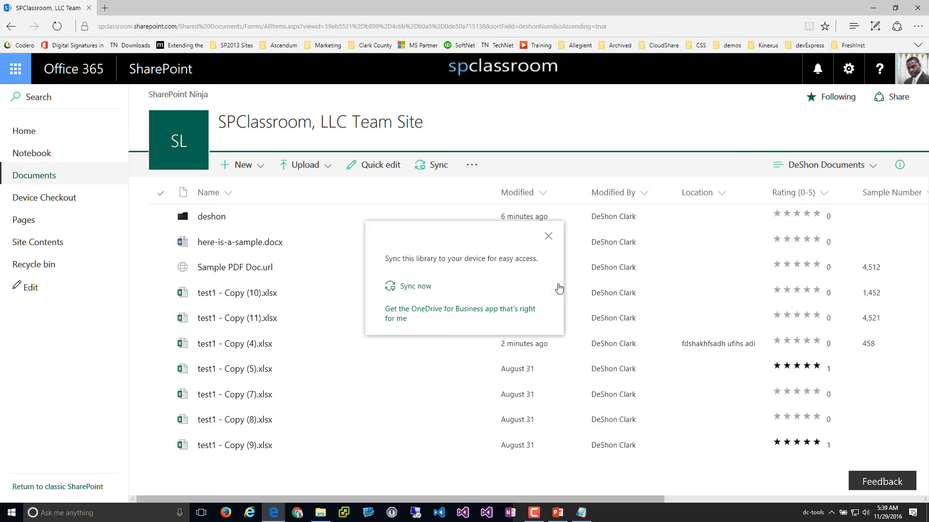
left_click(549, 236)
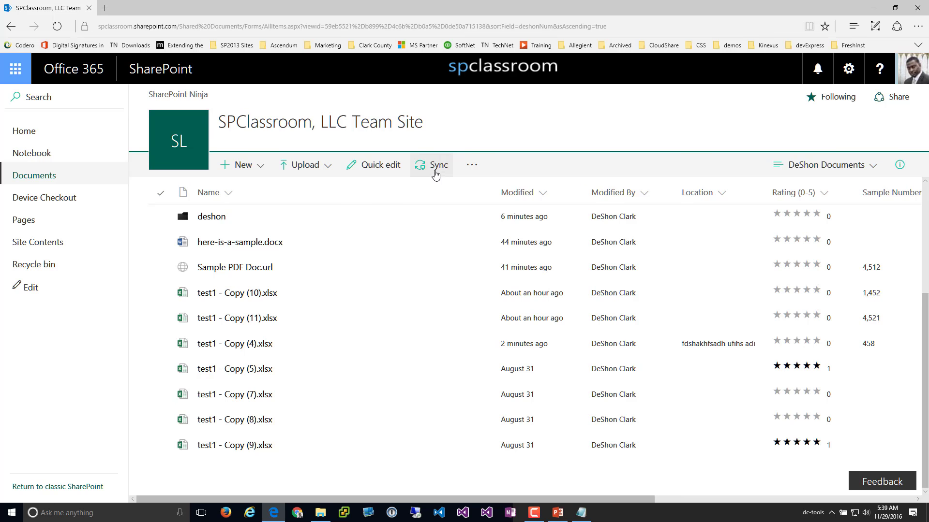
left_click(436, 170)
left_click(425, 287)
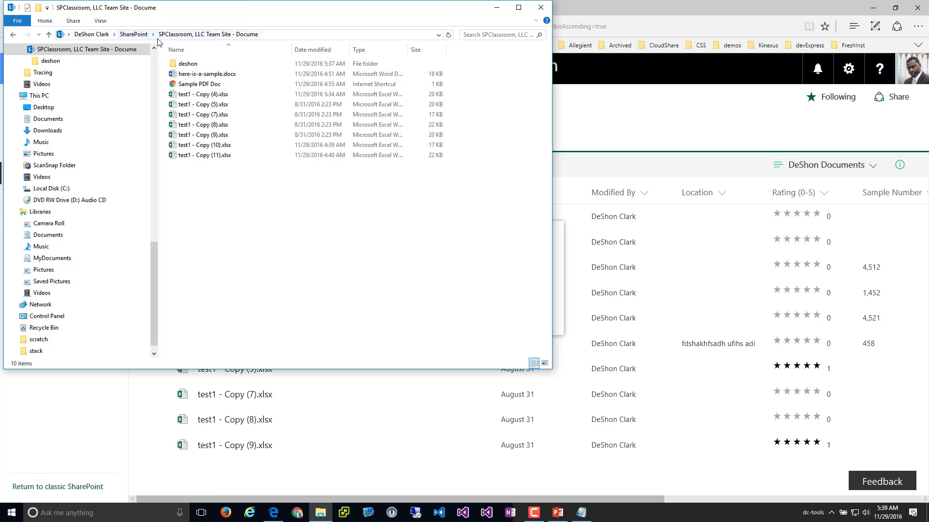
right_click(231, 223)
Create a new Word document named newDoc.docx in the synced folder and open it
mouse_move(303, 361)
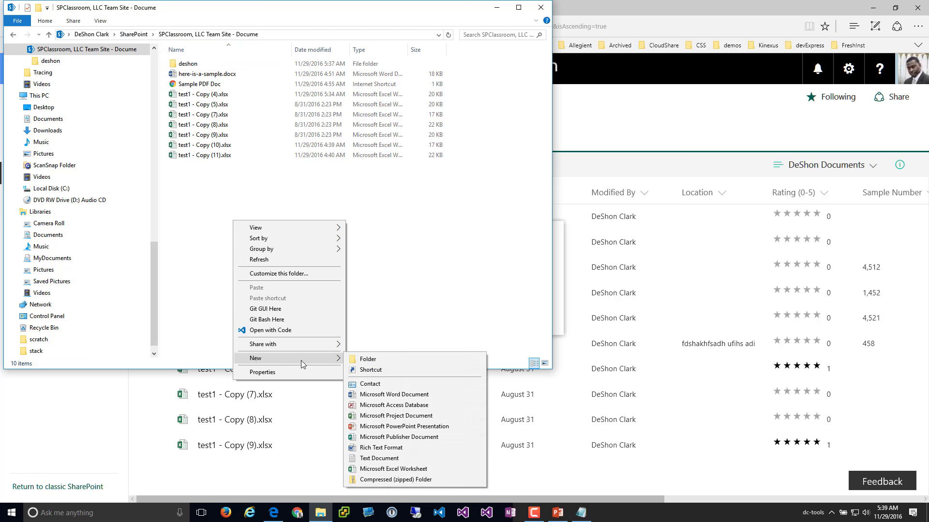
left_click(395, 394)
type("newDoc.docx")
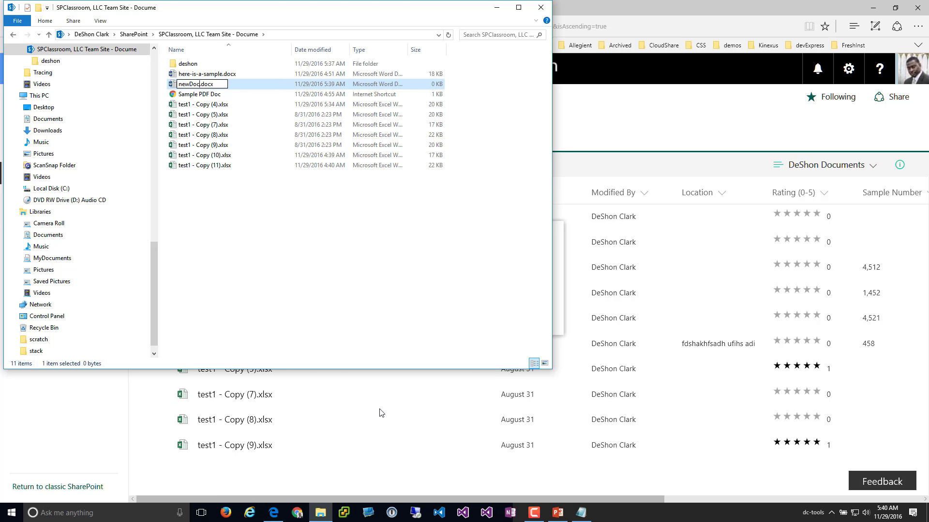
key("Return")
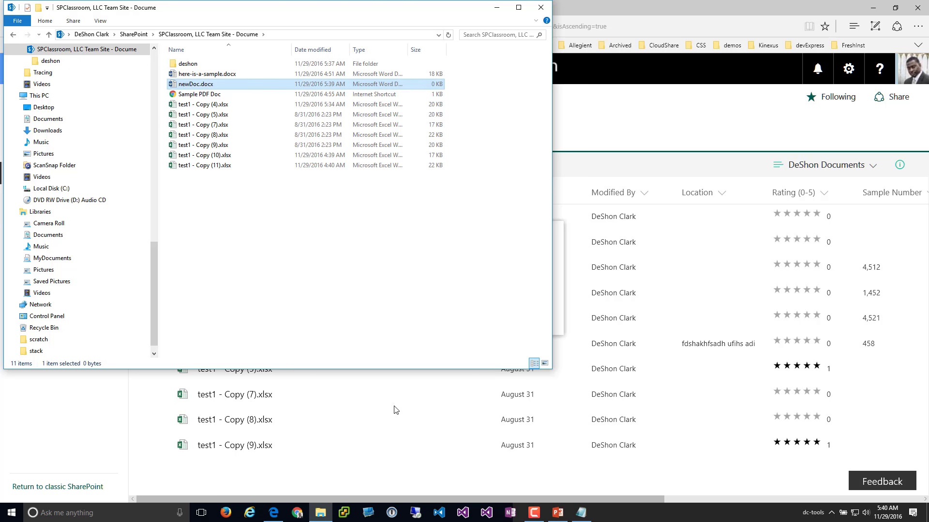
double_click(202, 86)
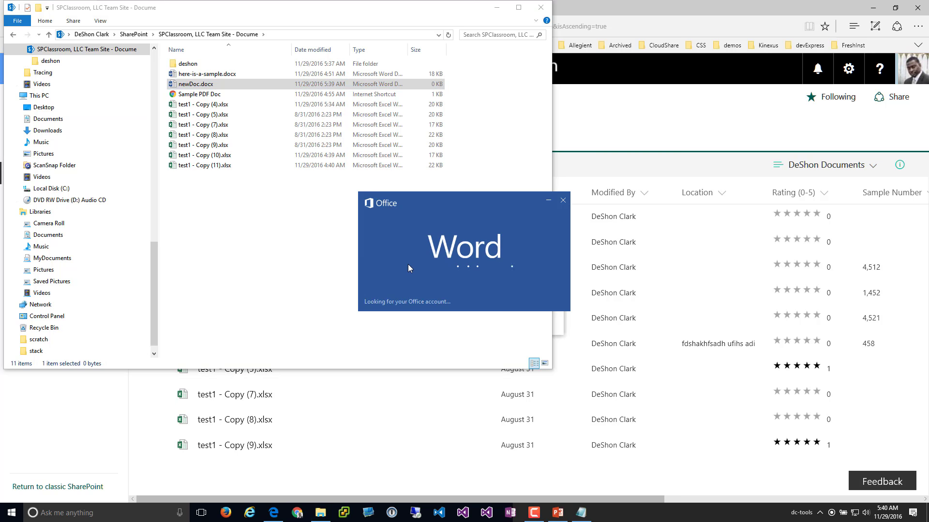
Open a new Chrome window from the taskbar and search Google for 'tesla'
right_click(297, 513)
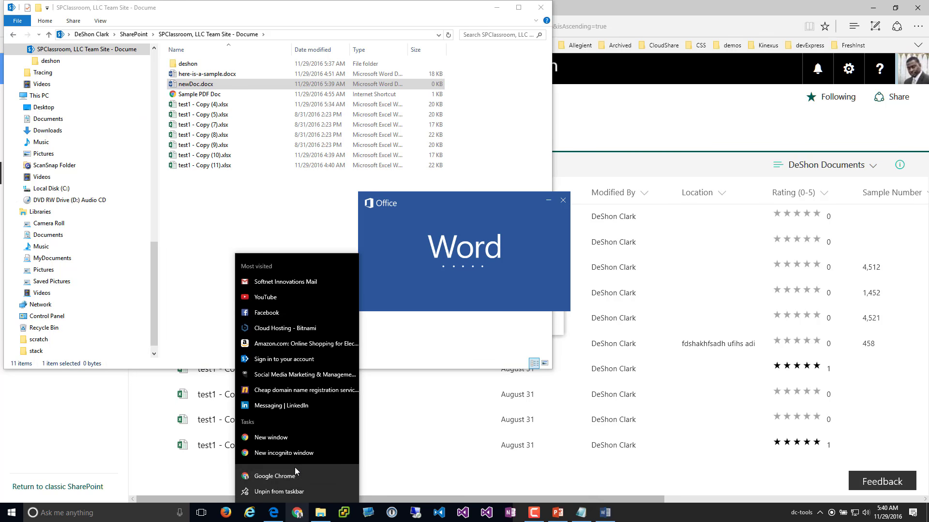
left_click(293, 484)
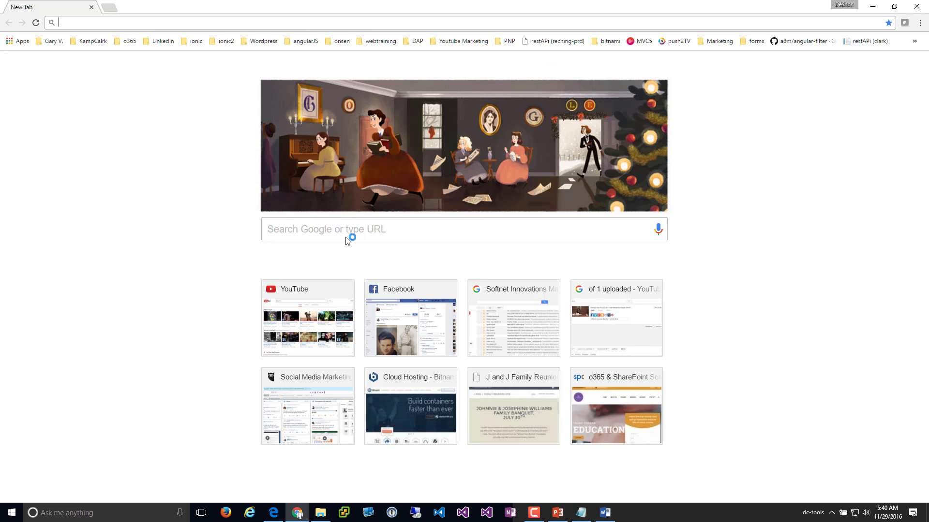
left_click(344, 231)
type("tesl")
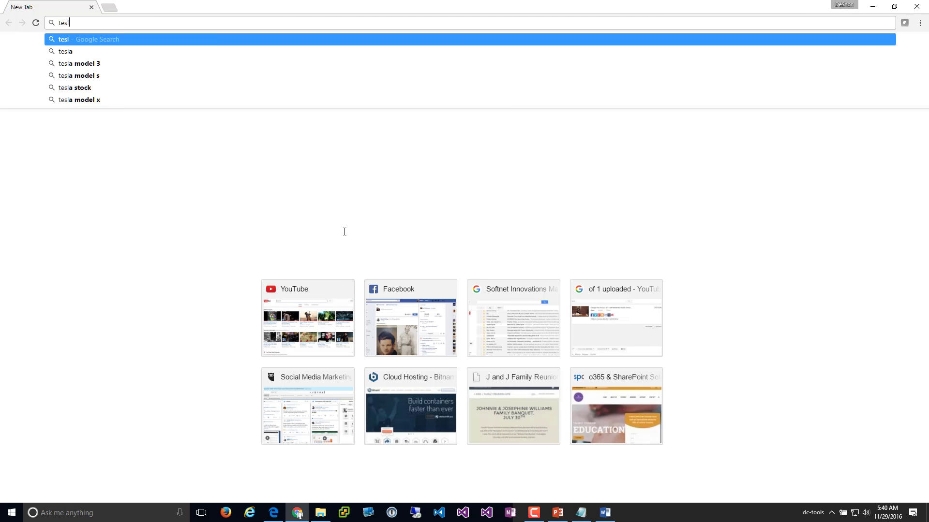
type("a")
key("Return")
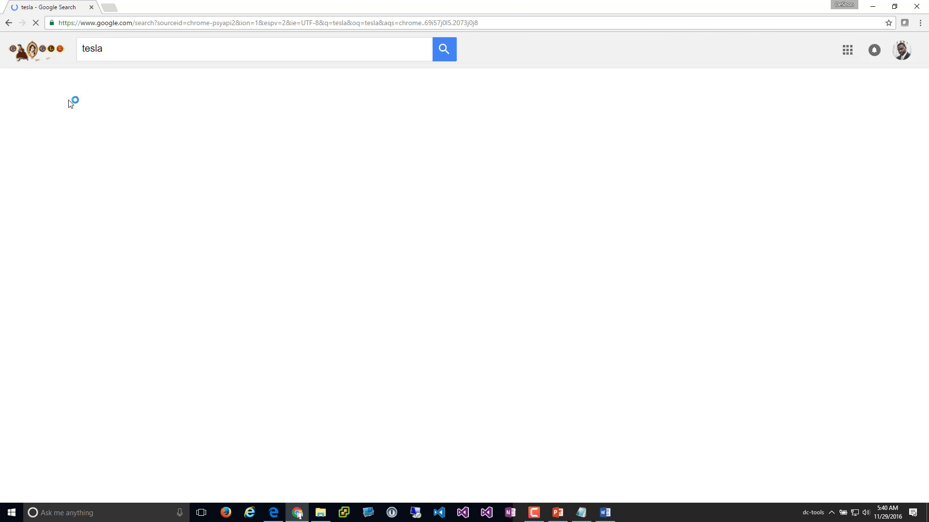
Copy the red Tesla car from the image results, then minimize Chrome
left_click(164, 85)
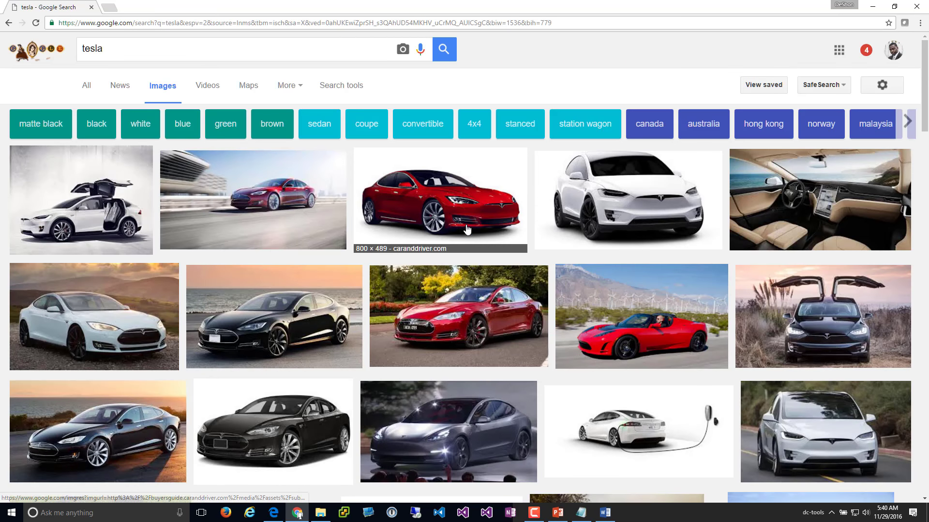
left_click(463, 222)
right_click(327, 308)
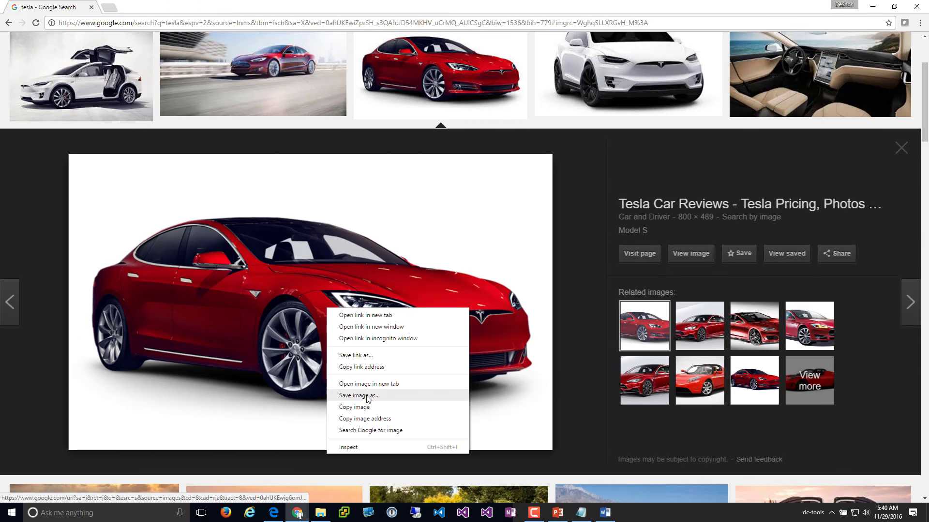
left_click(361, 410)
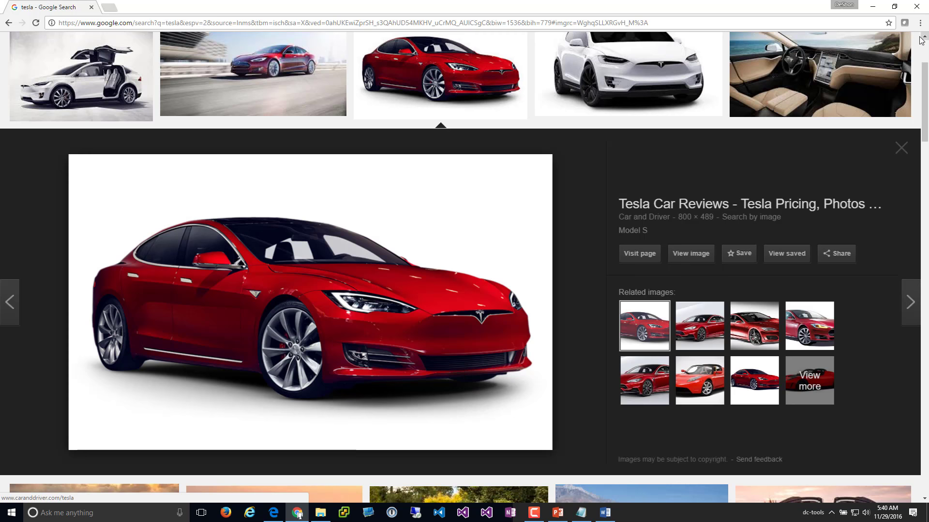
left_click(878, 5)
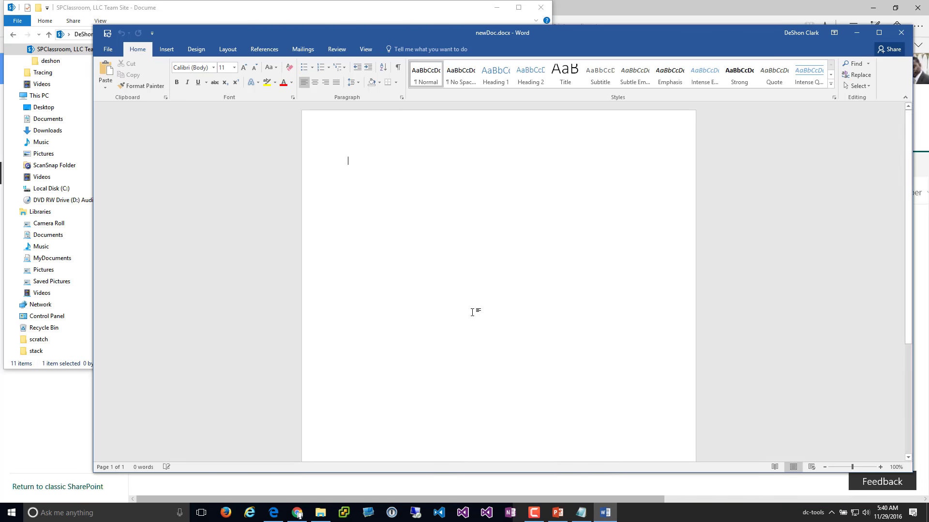
Paste the red Tesla image into the blank page and add an empty line above it
right_click(474, 320)
left_click(411, 285)
key("ctrl+v")
left_click(441, 199)
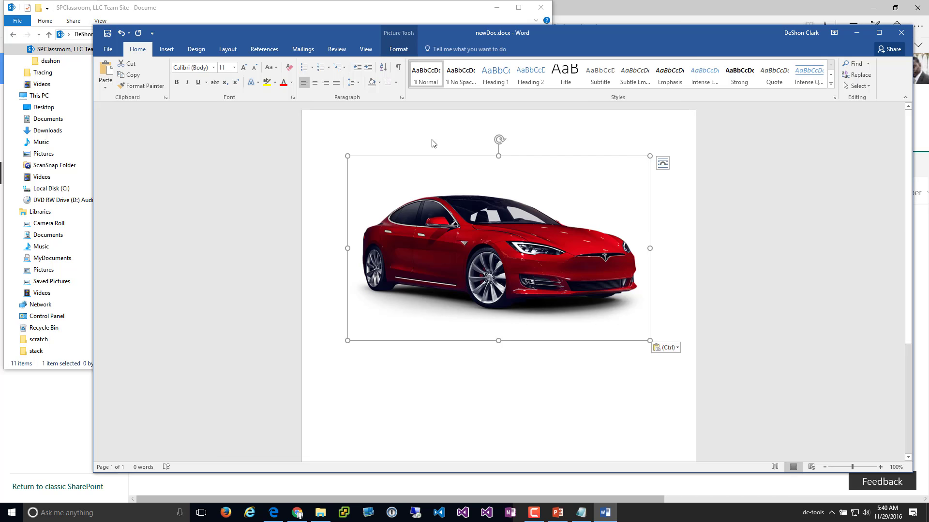
key("Return")
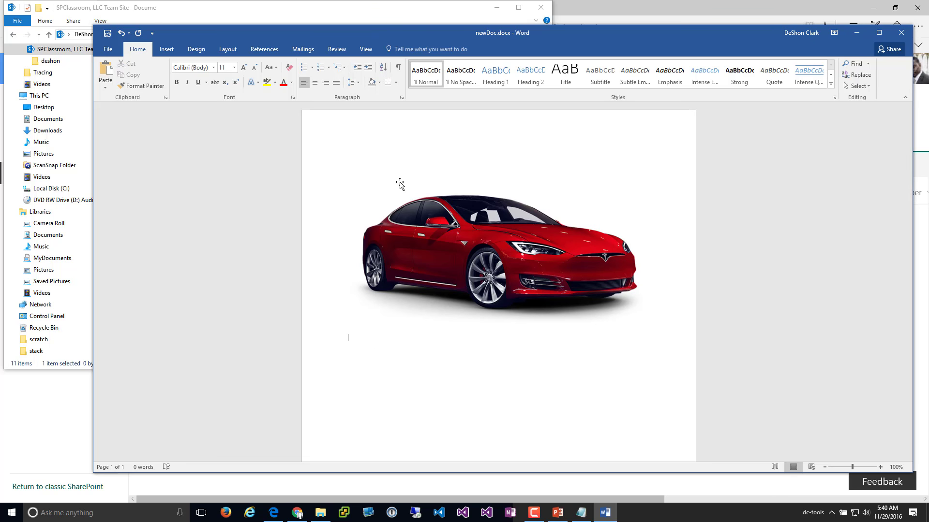
key("Return")
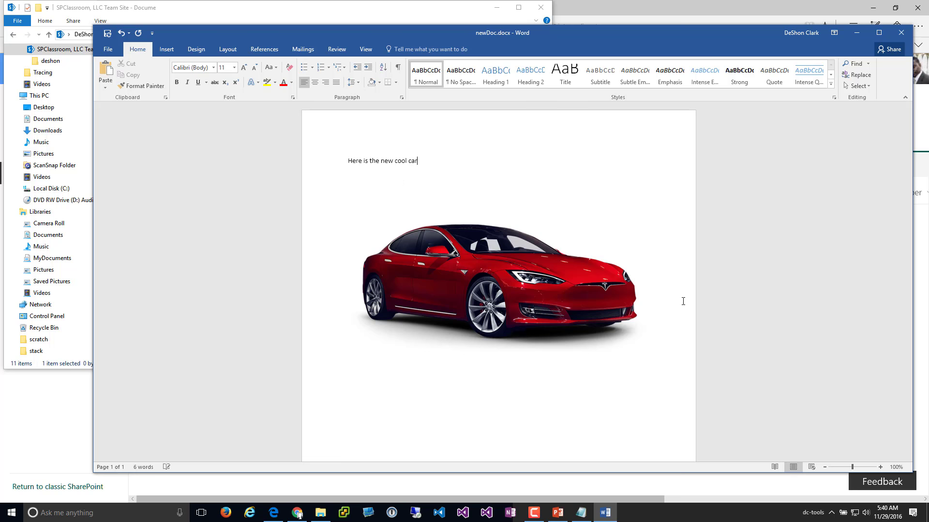
Make 'Here is the new cool car' a Heading 1 line and review the document's Info page
left_click(324, 162)
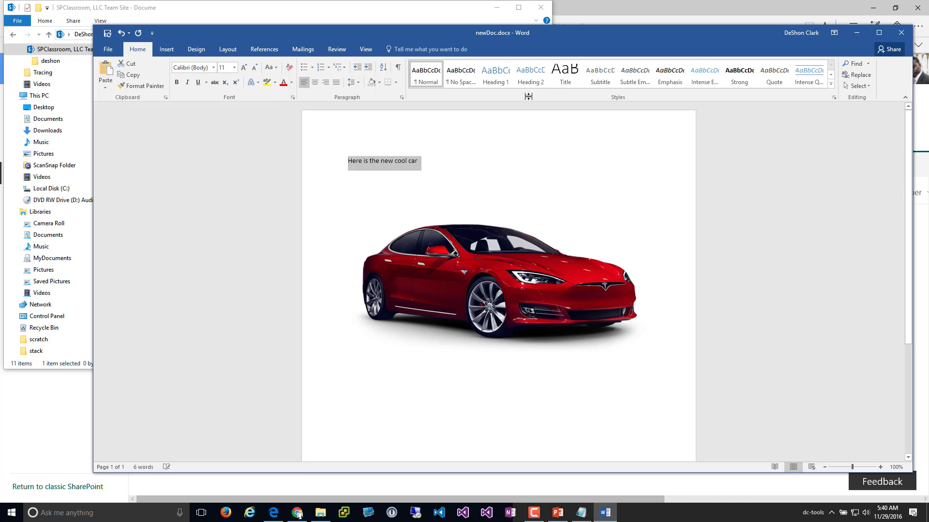
left_click(490, 82)
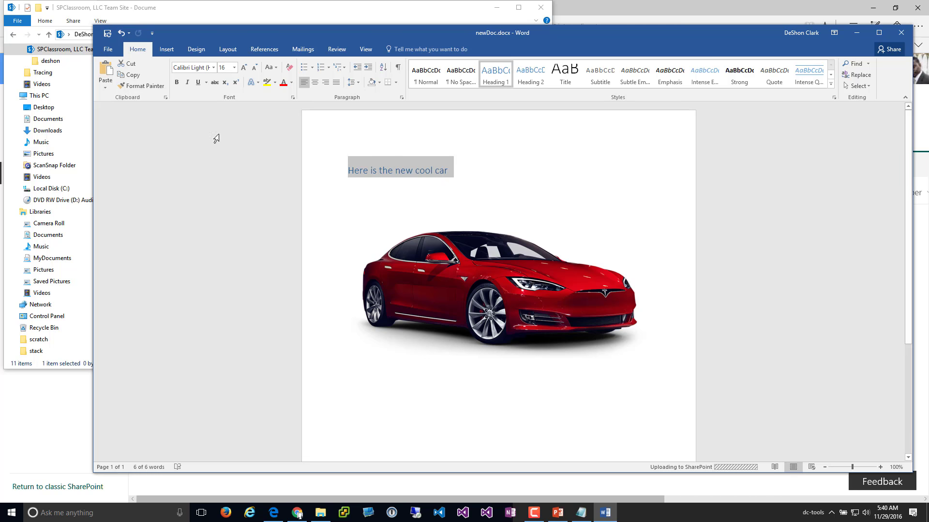
left_click(109, 50)
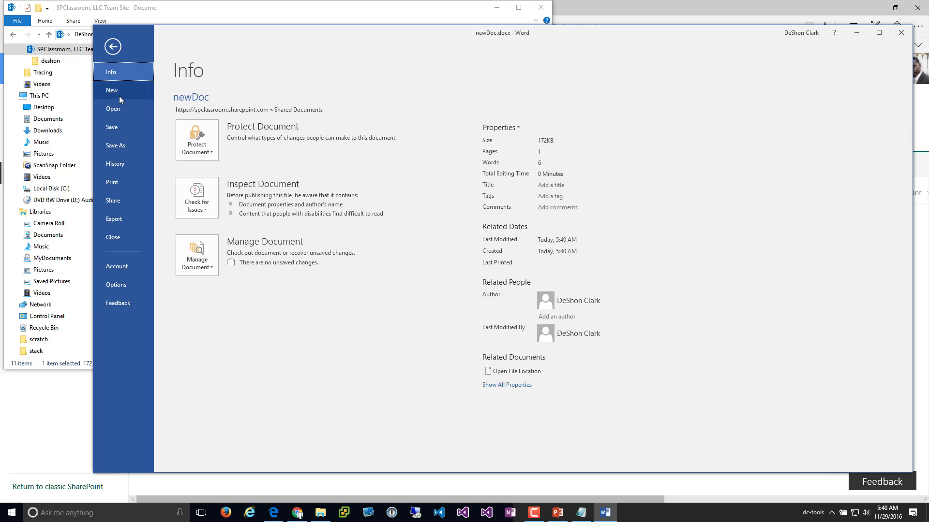
left_click(121, 52)
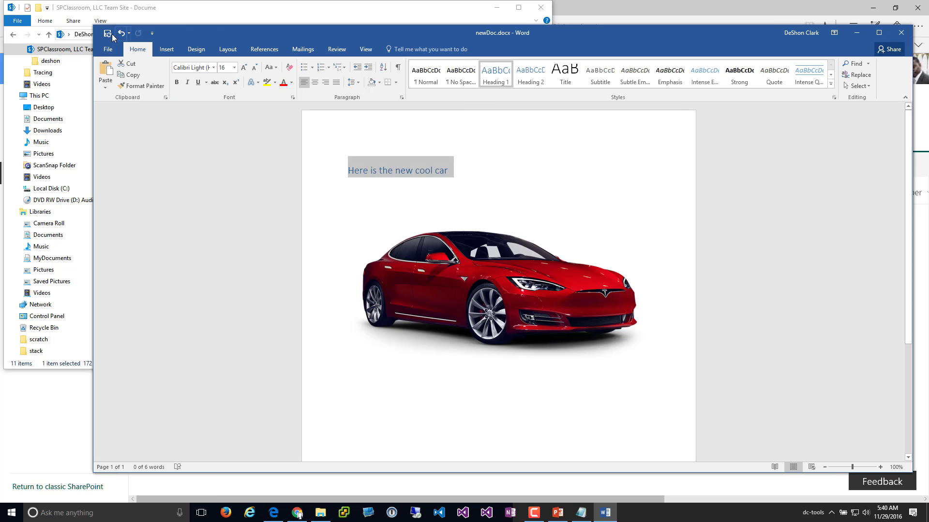
Refresh the SharePoint library in Edge and open newDoc.docx in Word Online
left_click(856, 32)
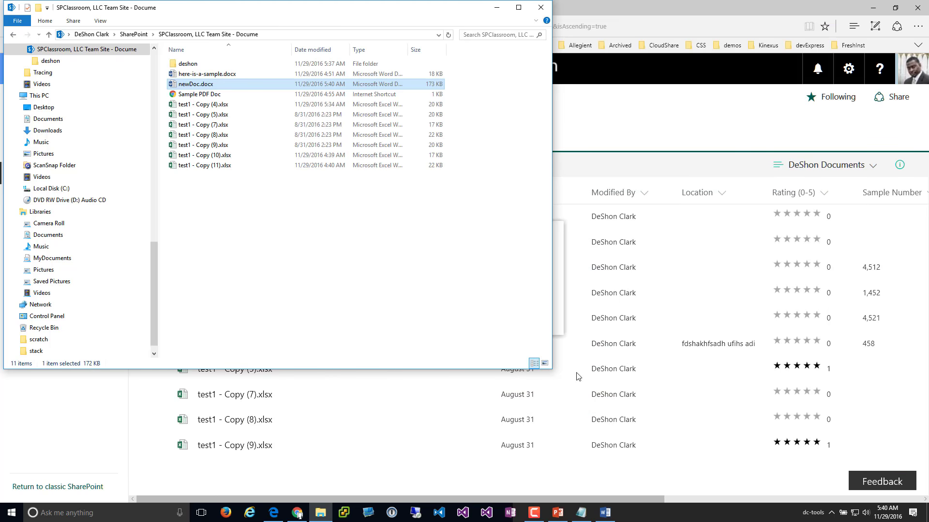
left_click(714, 125)
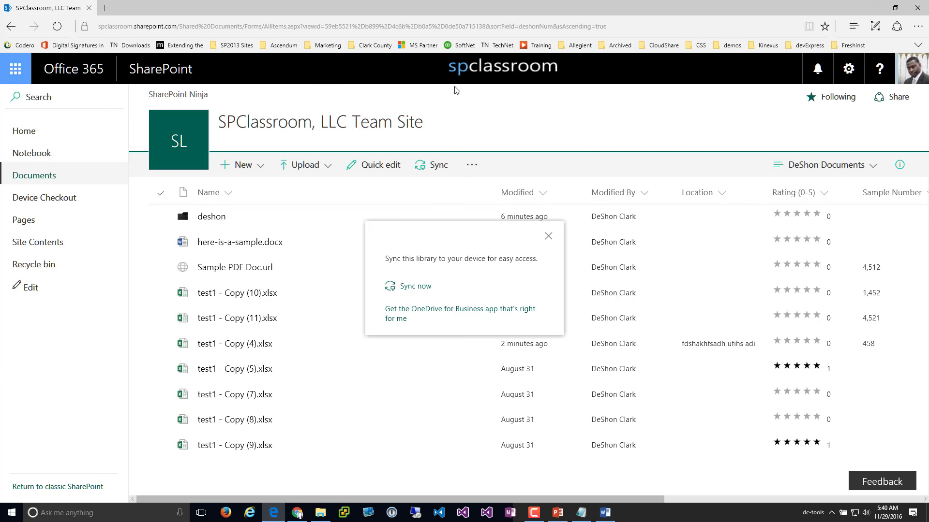
left_click(56, 26)
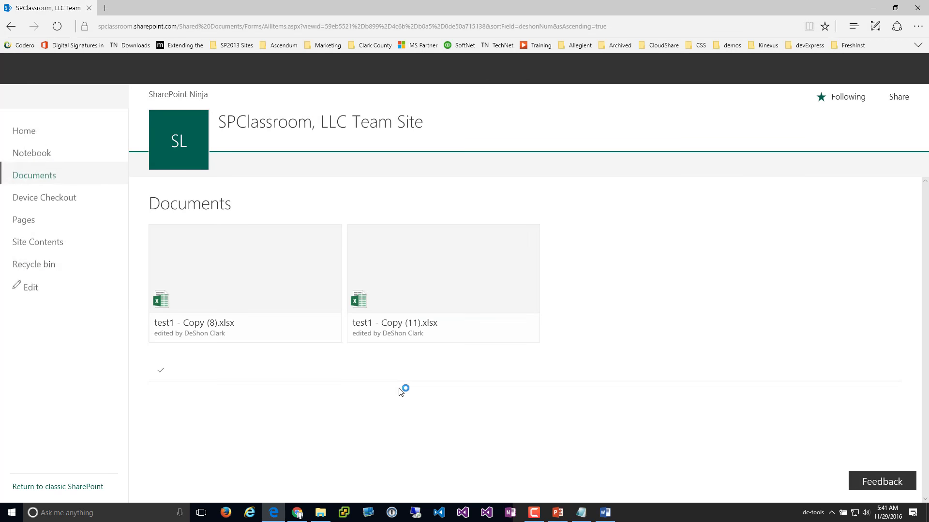
scroll(425, 368, "down", 3)
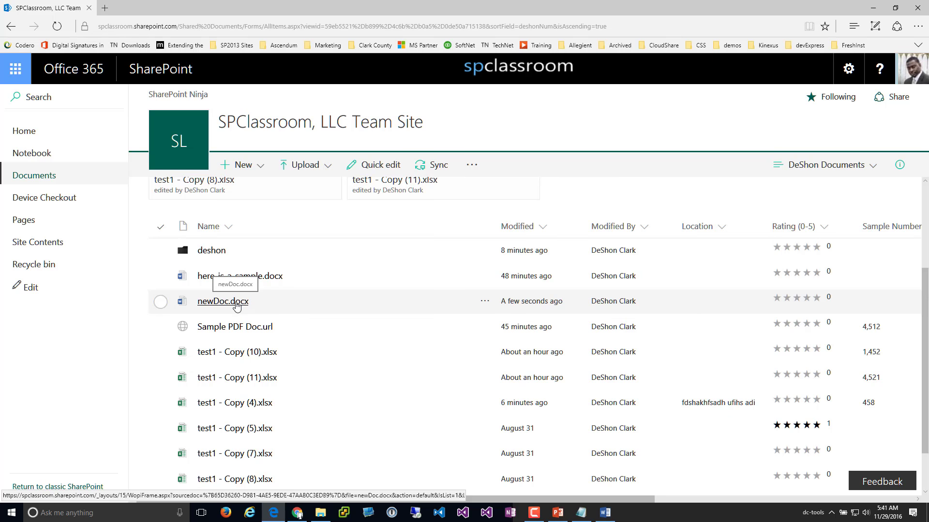
left_click(236, 302)
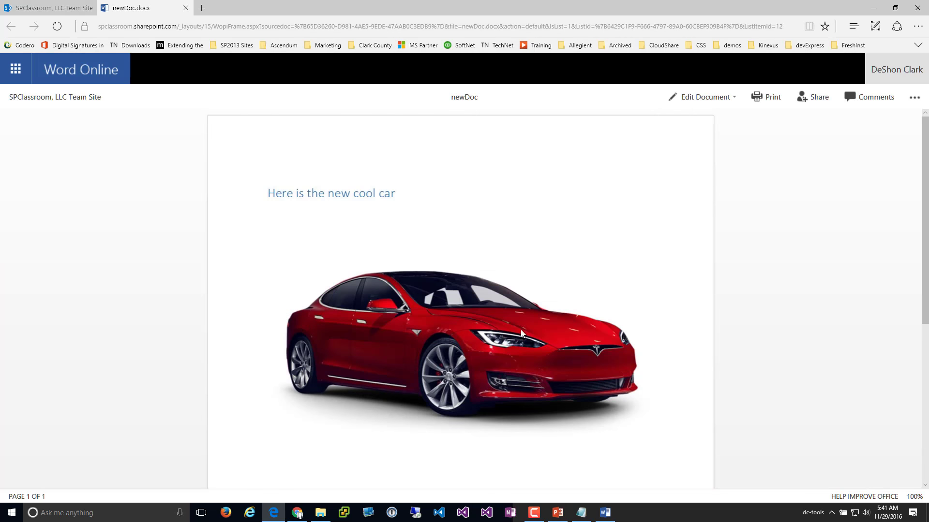
scroll(646, 416, "down", 5)
scroll(642, 393, "up", 5)
triple_click(381, 199)
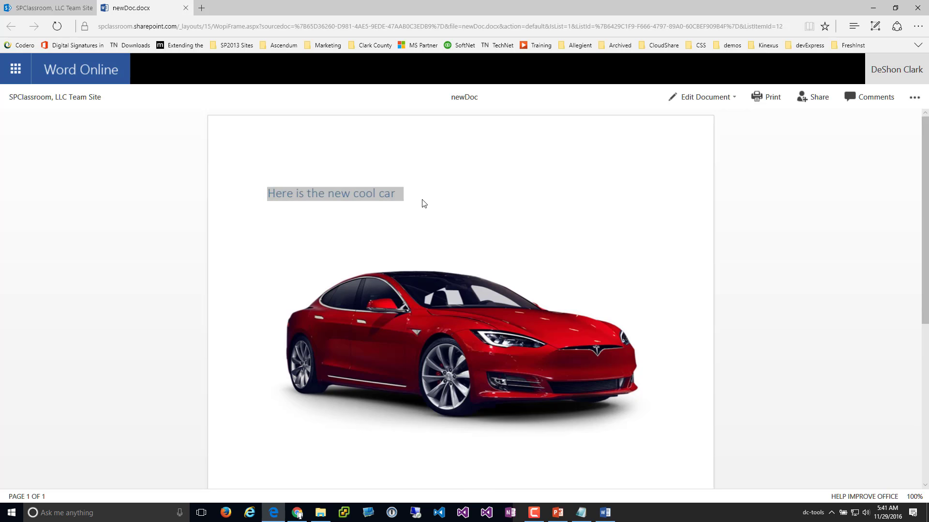
left_click(709, 104)
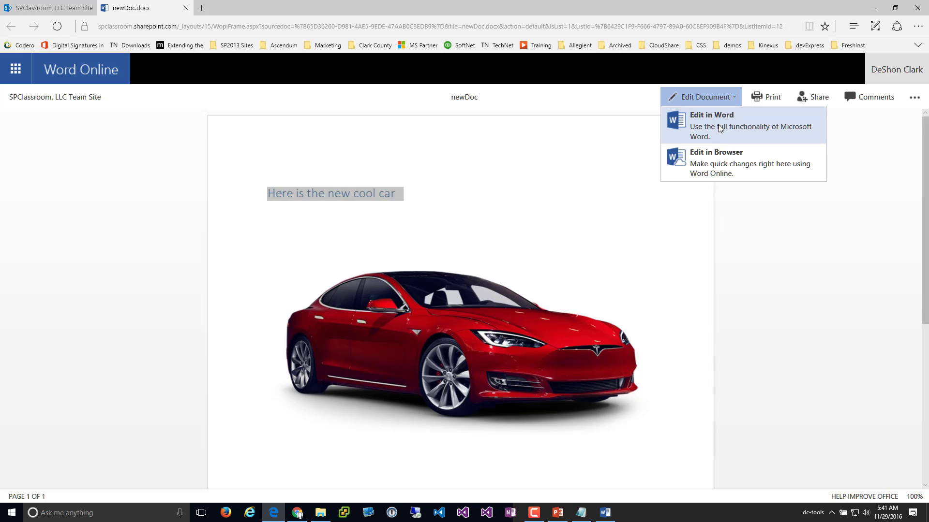
left_click(721, 128)
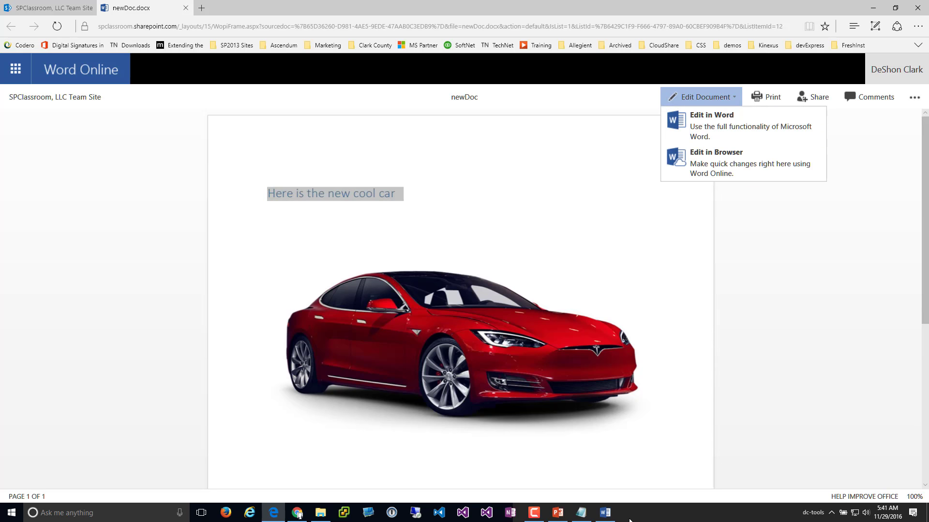
left_click(606, 514)
left_click(606, 514)
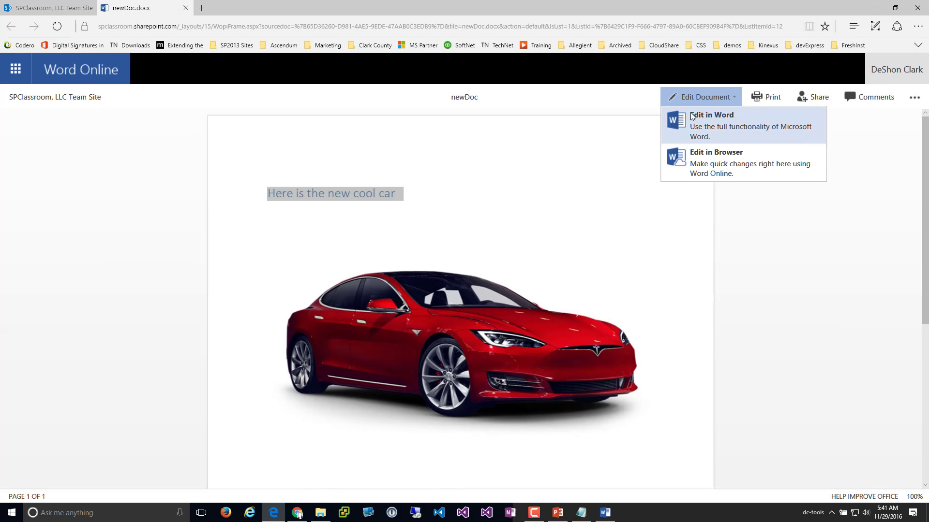
left_click(716, 169)
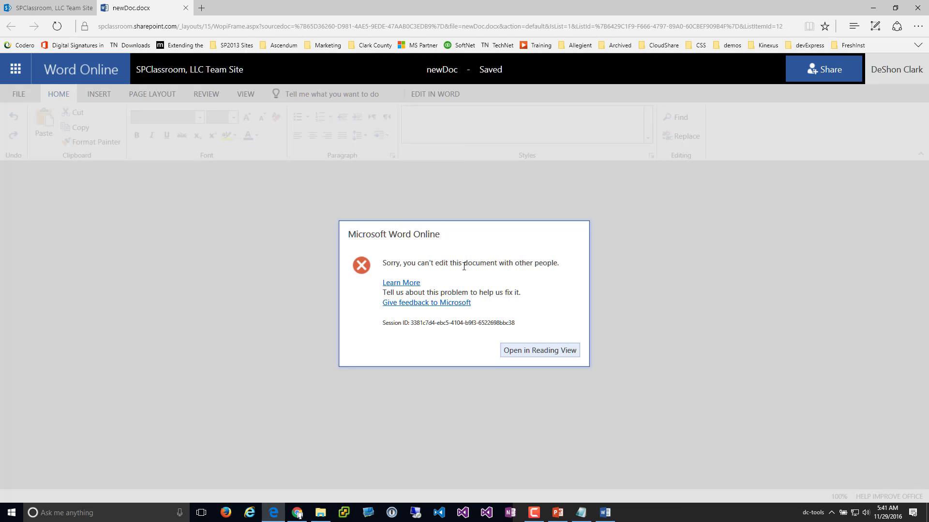
left_click(539, 359)
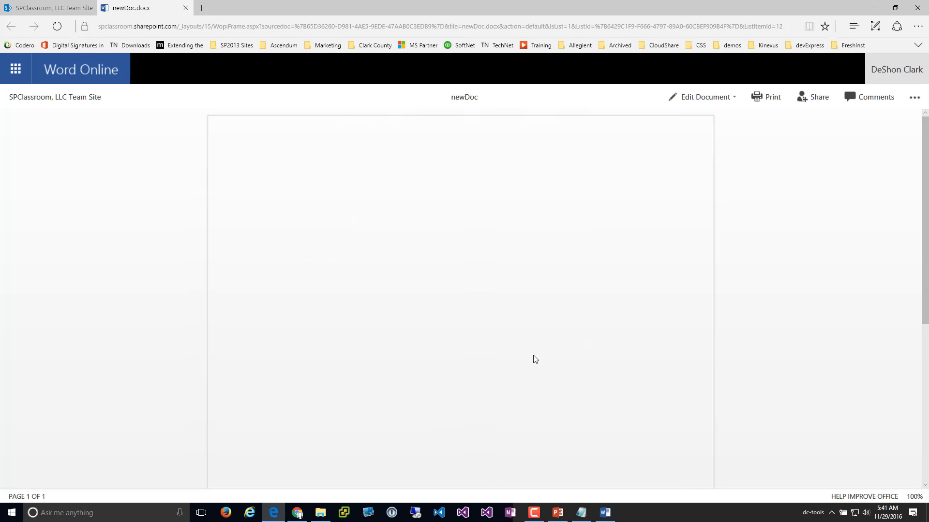
triple_click(398, 191)
left_click(409, 198)
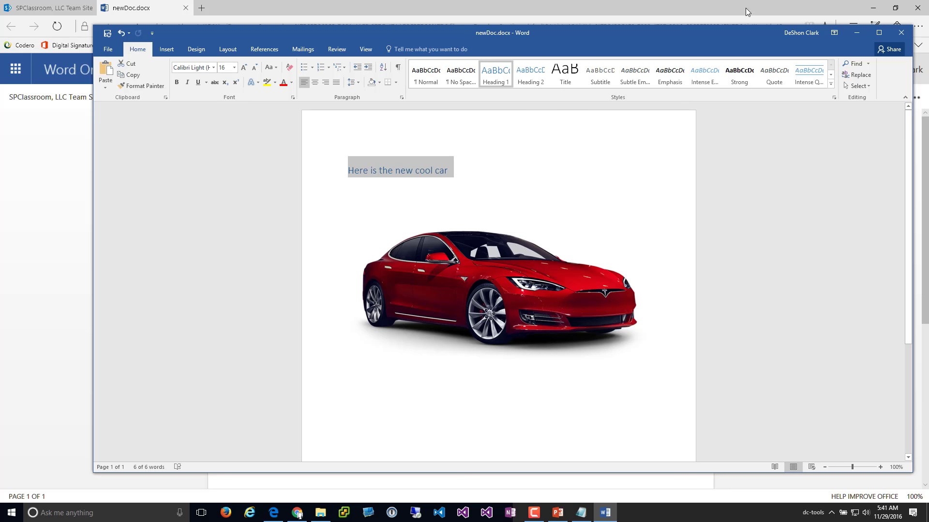
left_click(861, 37)
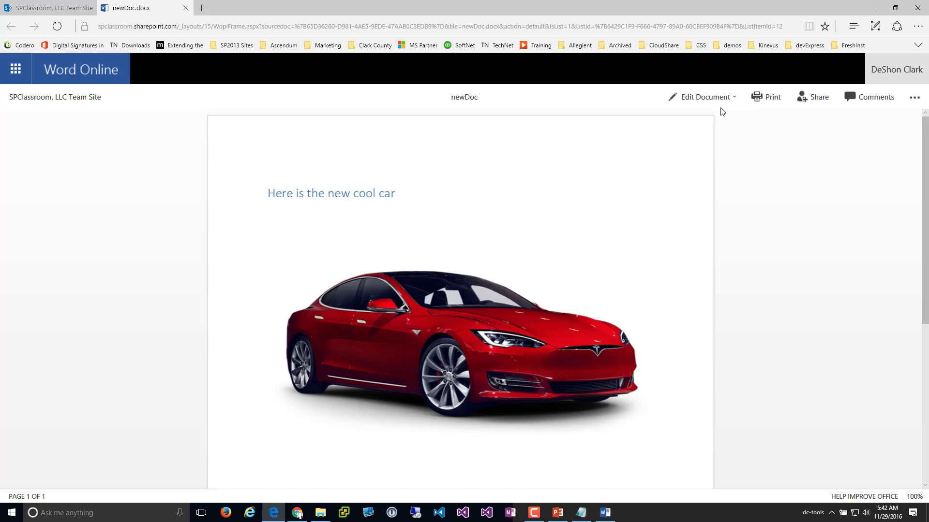
Leave the Word Online document and return to the SPClassroom, LLC Team Site library
left_click(697, 99)
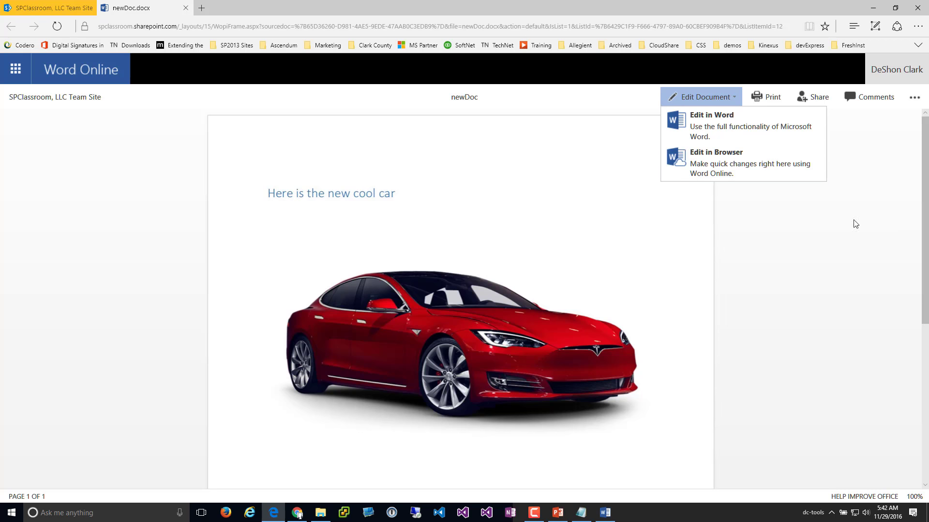
left_click(822, 243)
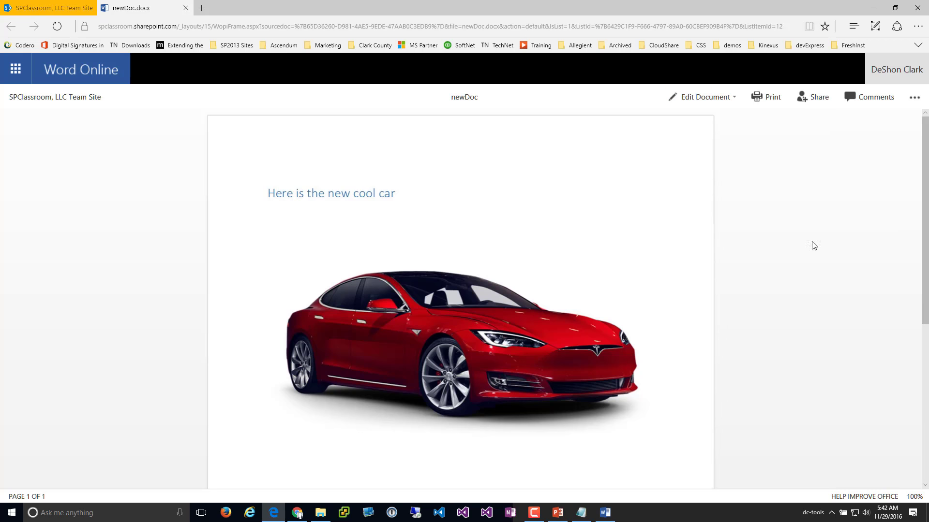
left_click(75, 98)
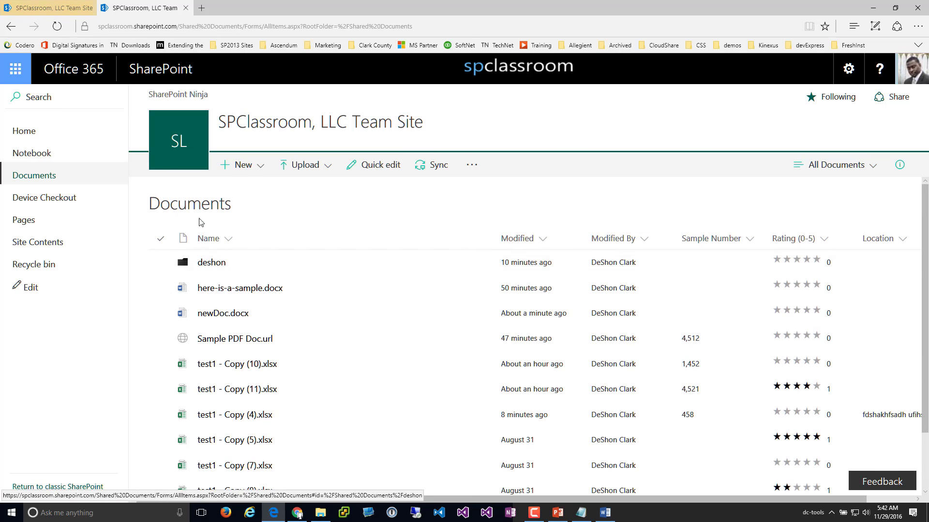
Create a new PowerPoint presentation and begin typing 'thsi I' into its slide title
left_click(246, 167)
left_click(280, 262)
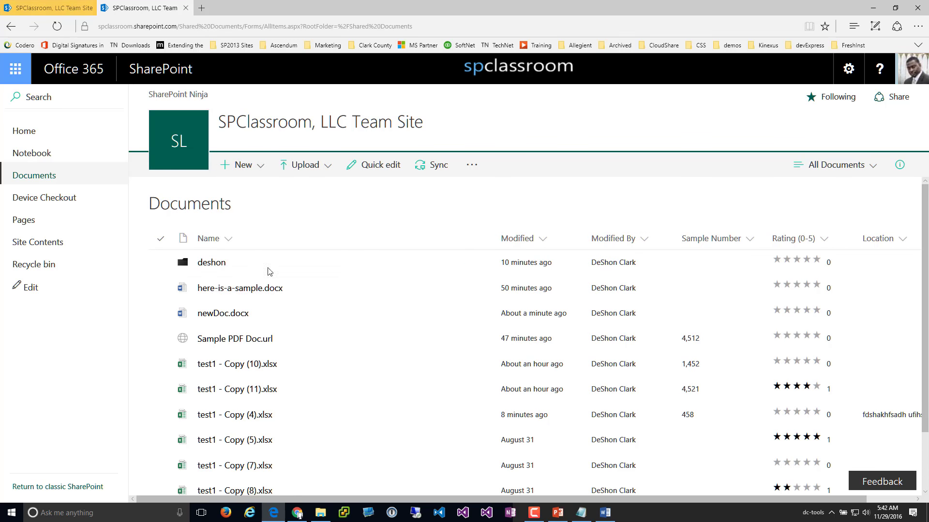
mouse_move(548, 520)
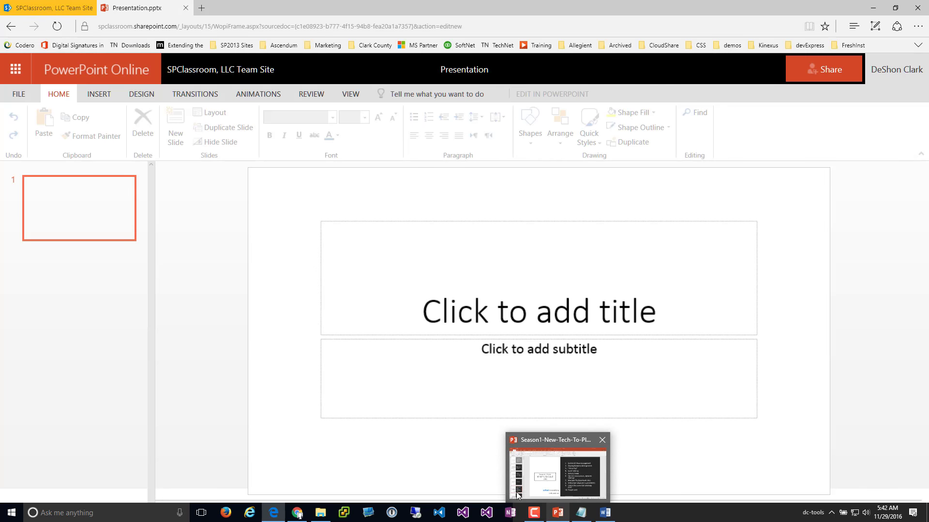
left_click(529, 312)
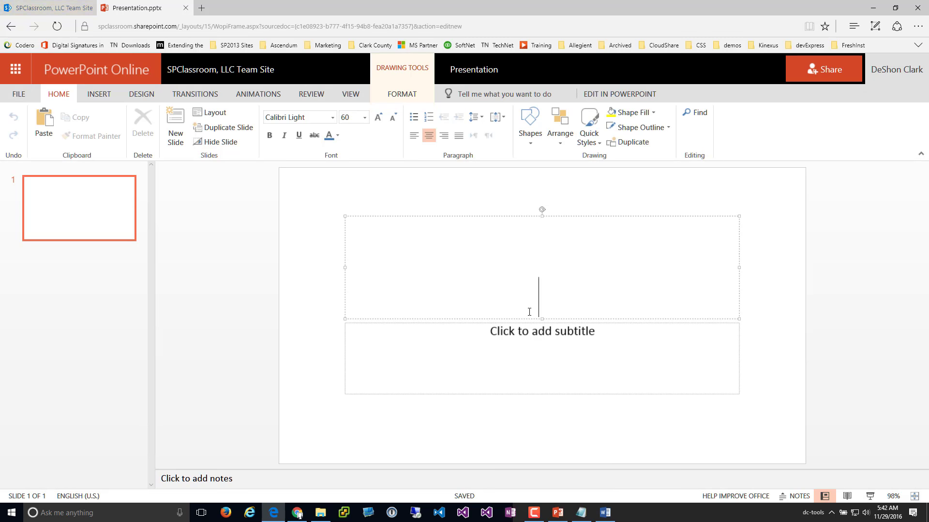
type("thsi I sa")
key("BackSpace")
key("BackSpace")
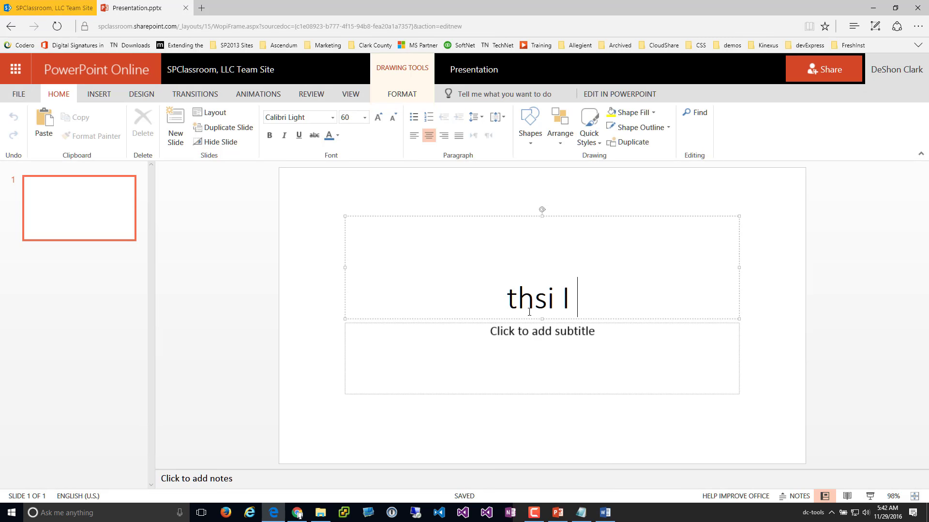
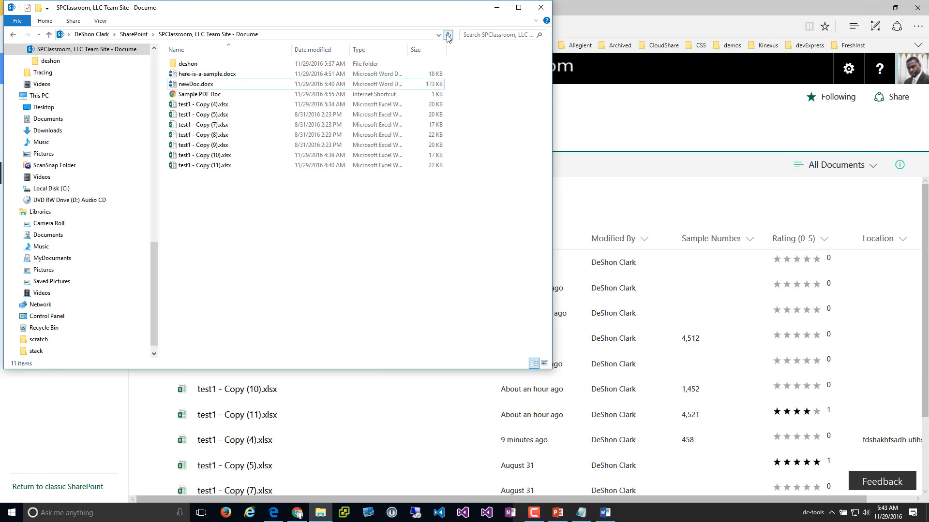
Refresh the synced Documents folder in File Explorer several times, then bring the SharePoint library forward in Edge
left_click(449, 36)
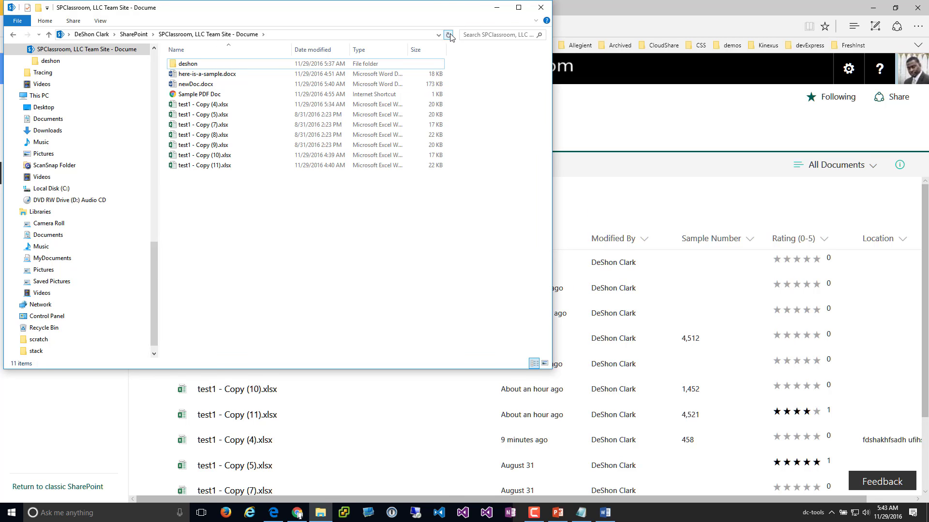
left_click(450, 35)
left_click(449, 36)
left_click(450, 35)
left_click(449, 34)
left_click(608, 127)
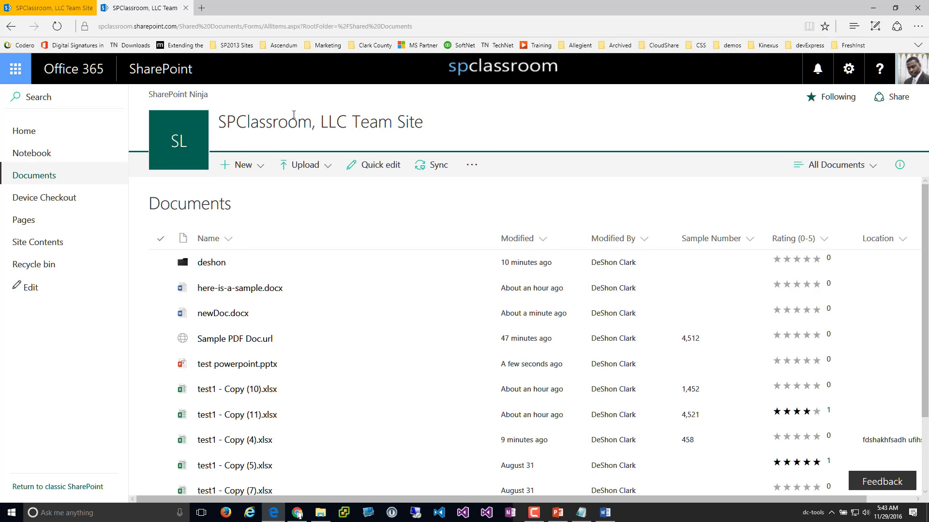
left_click(444, 171)
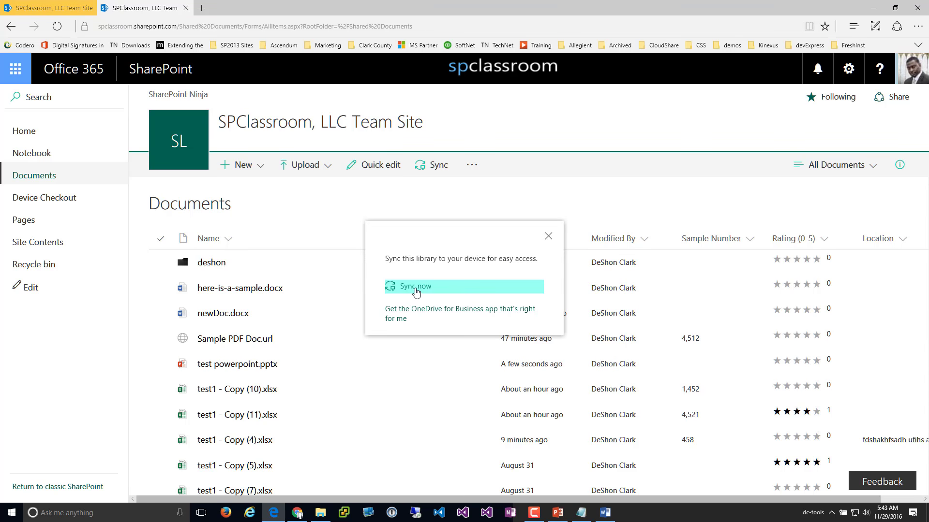
left_click(464, 203)
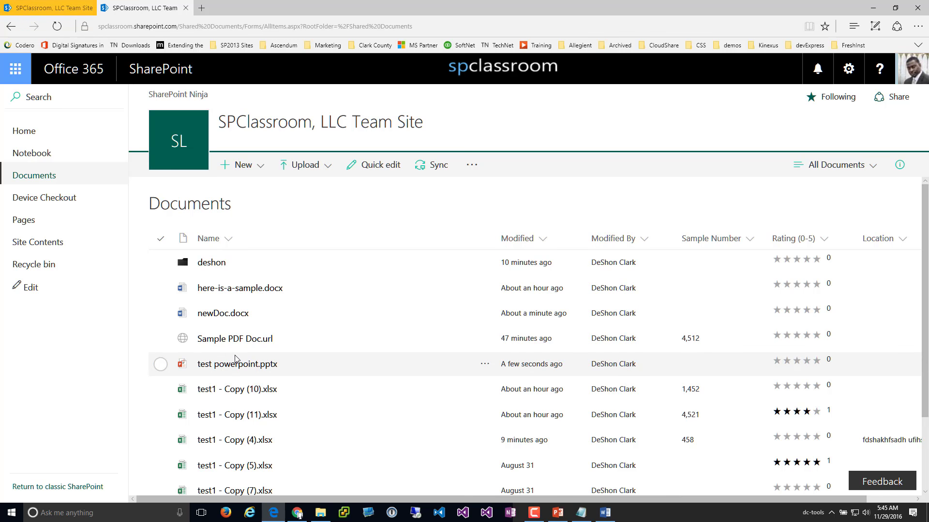
Add a new link to the recent PDF '115', creating 115.url in the Documents library
left_click(240, 168)
left_click(249, 330)
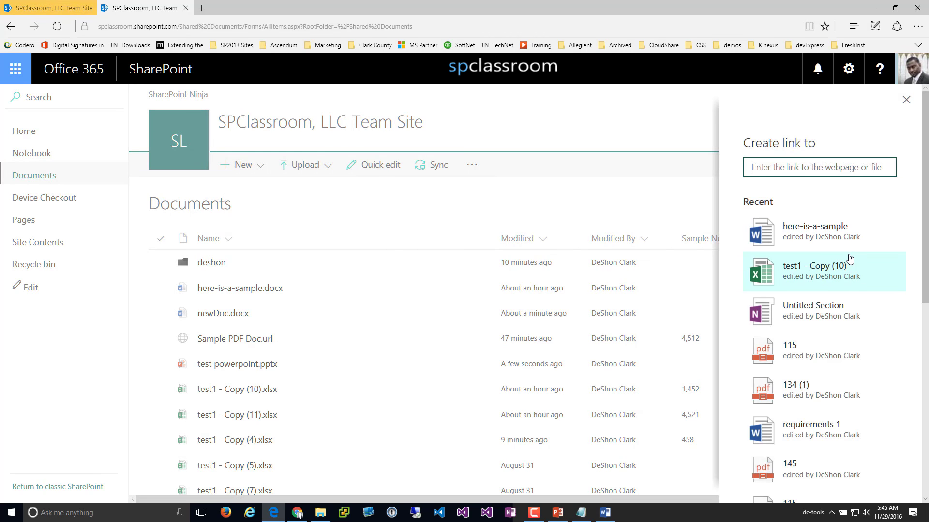
scroll(838, 277, "down", 5)
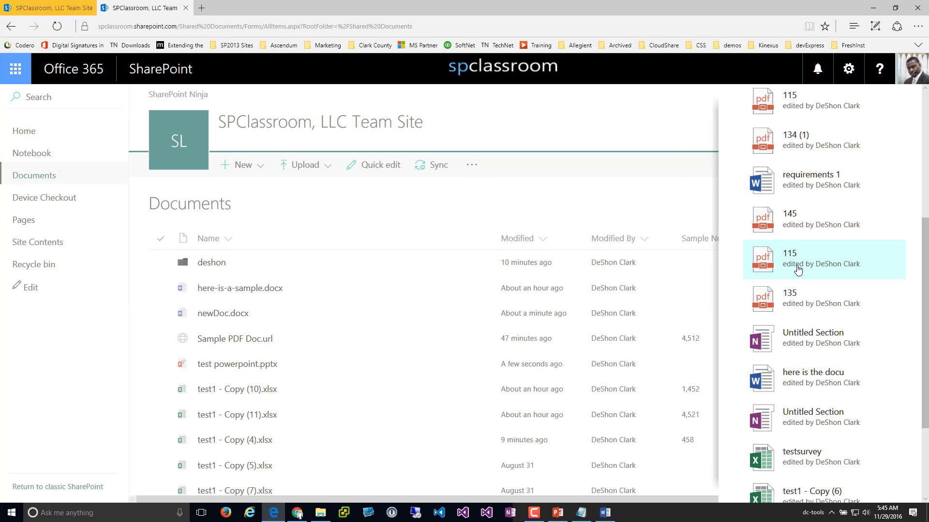
left_click(798, 270)
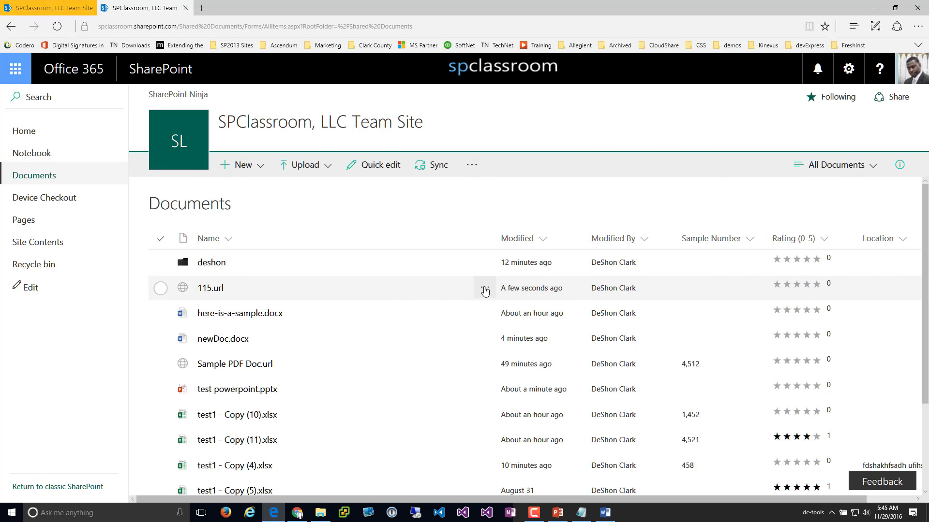
Open the 115.url link to view its PDF, then close it and return to the library
left_click(485, 288)
left_click(208, 290)
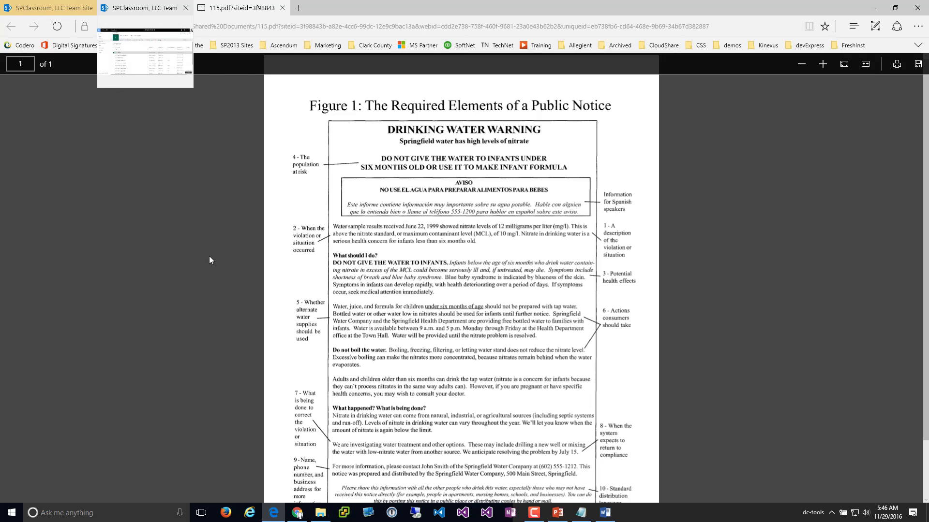
left_click(282, 8)
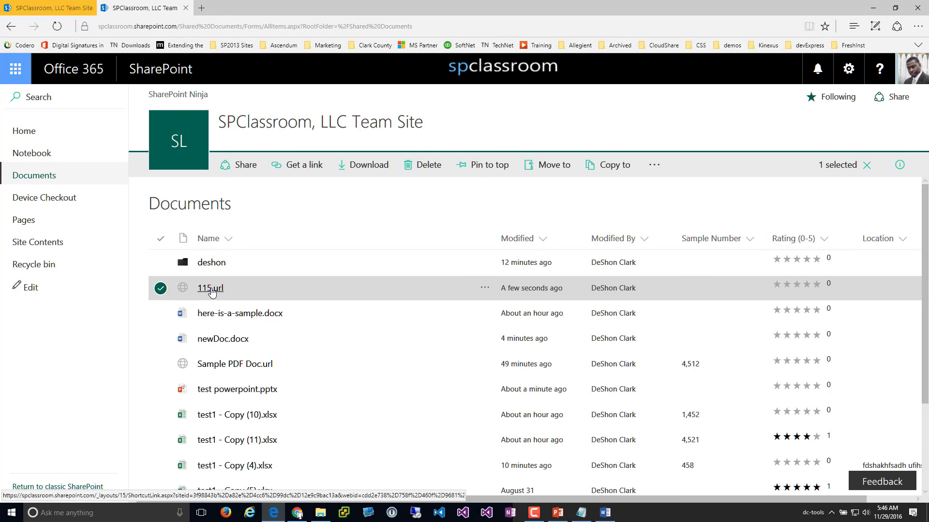
Rename 115.url to 'PDF Policy' in its Details pane
left_click(485, 288)
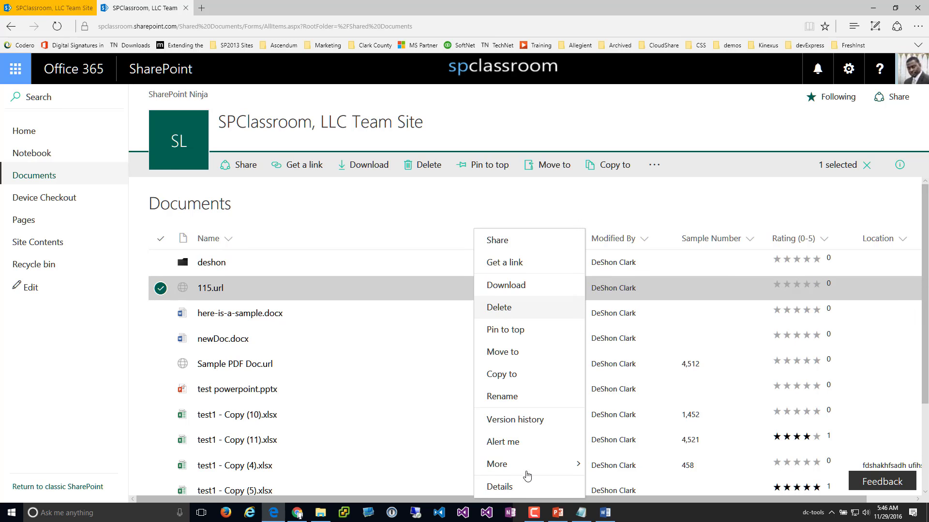
left_click(499, 487)
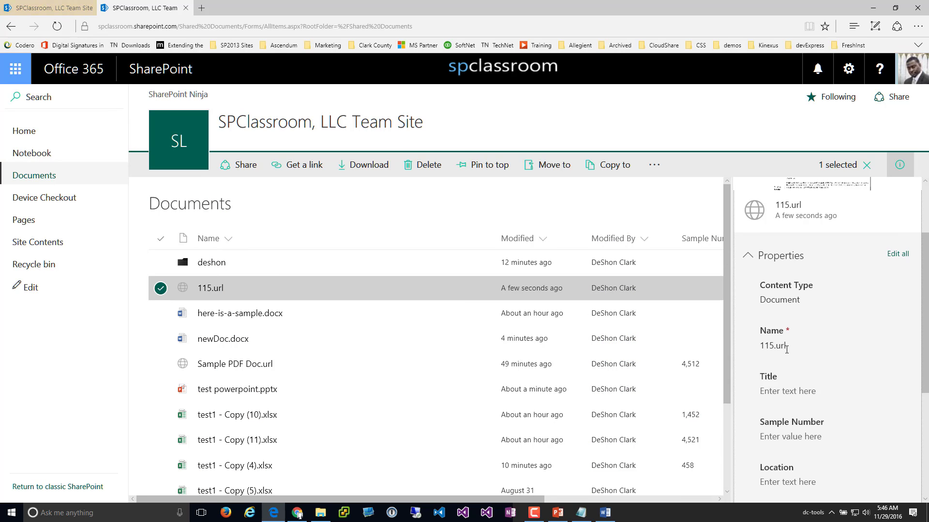
left_click(799, 350)
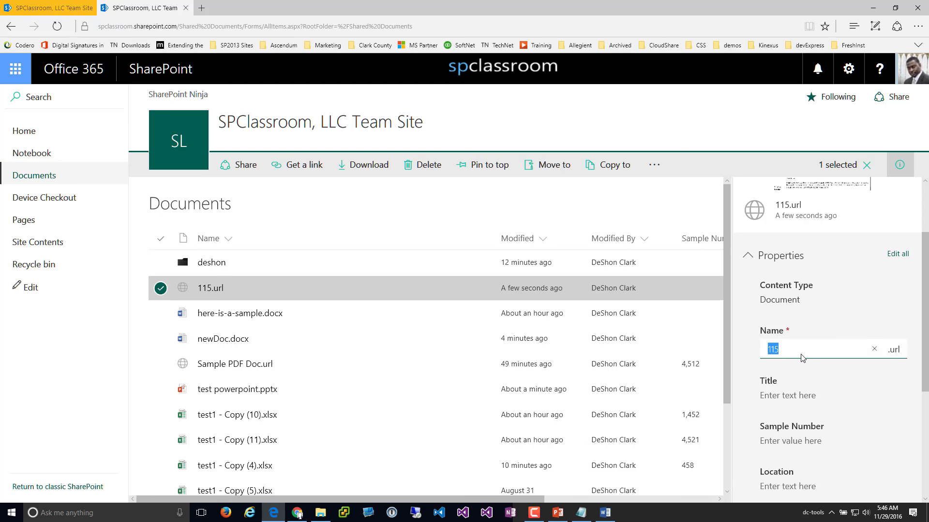
type("PDF Po")
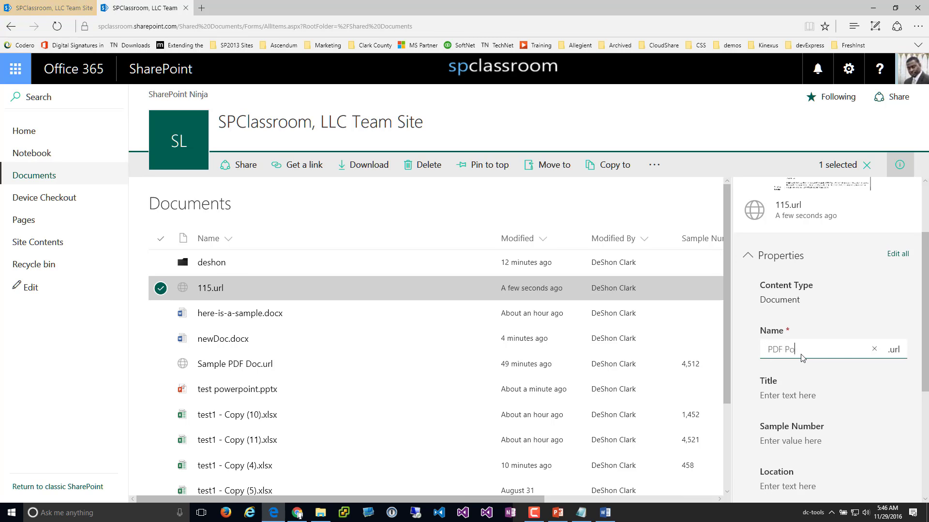
type("licy")
left_click(777, 396)
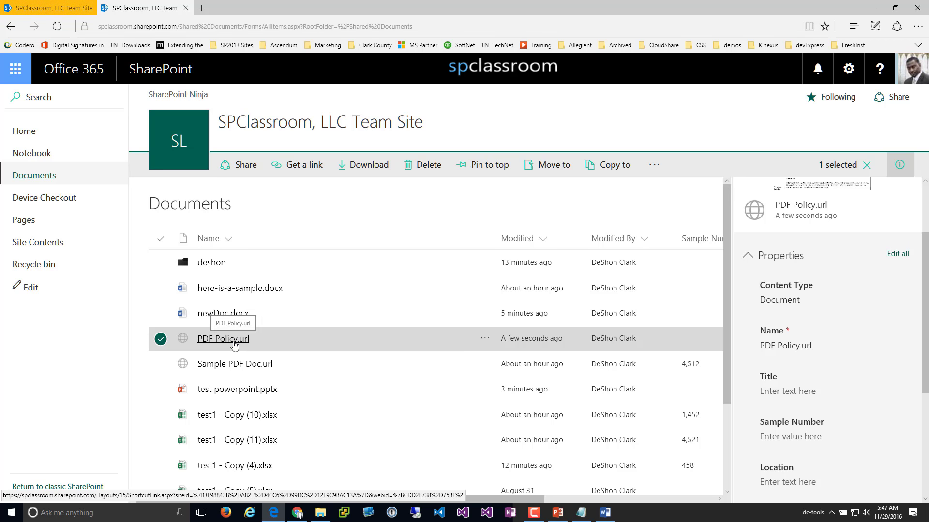
Confirm PDF Policy.url still opens the PDF, then start creating another new link
left_click(233, 340)
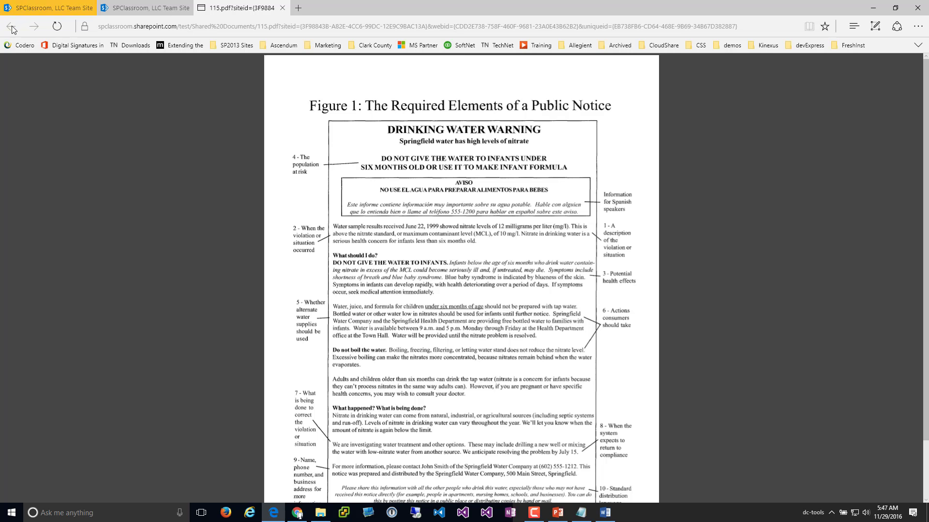
mouse_move(43, 13)
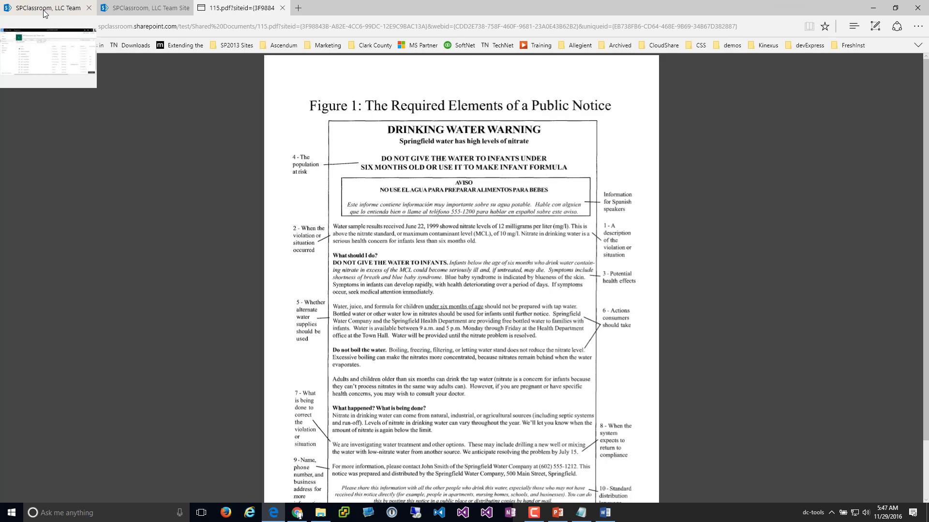
left_click(145, 9)
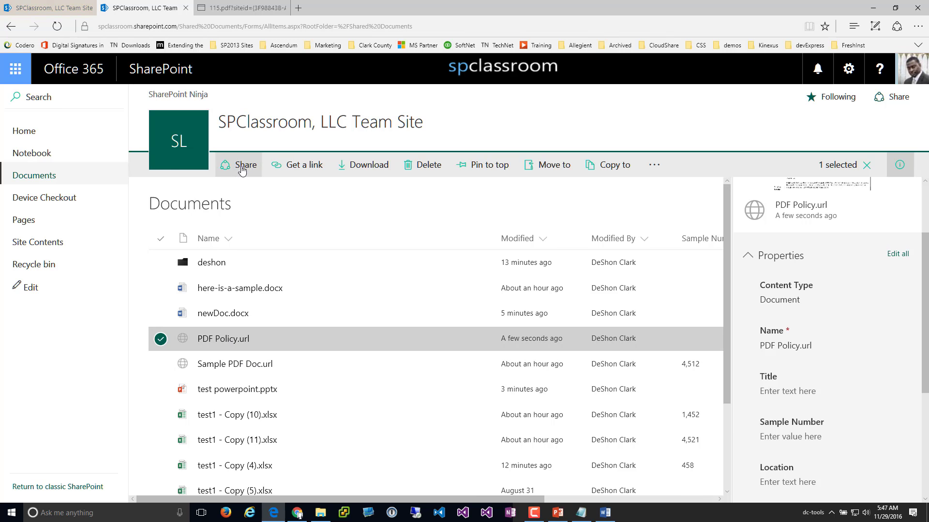
left_click(161, 340)
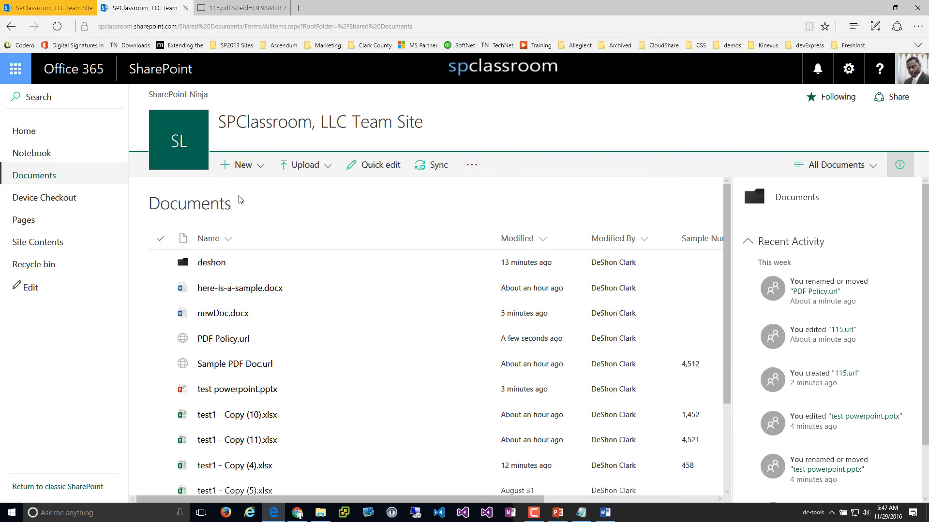
left_click(248, 167)
left_click(250, 328)
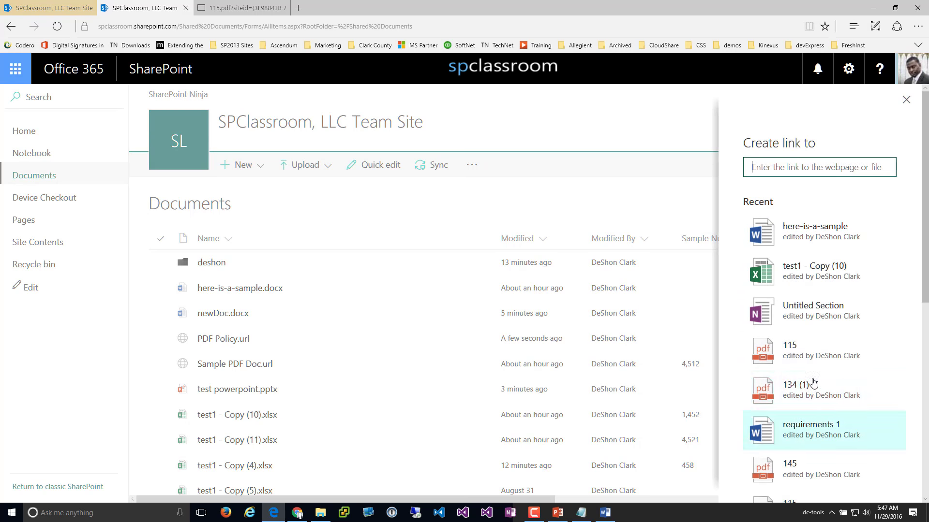
Search for 'yahoo' in a new Edge tab, visit Yahoo and Tumblr, then return to the results
scroll(798, 382, "down", 4)
scroll(813, 361, "up", 4)
key("ctrl+t")
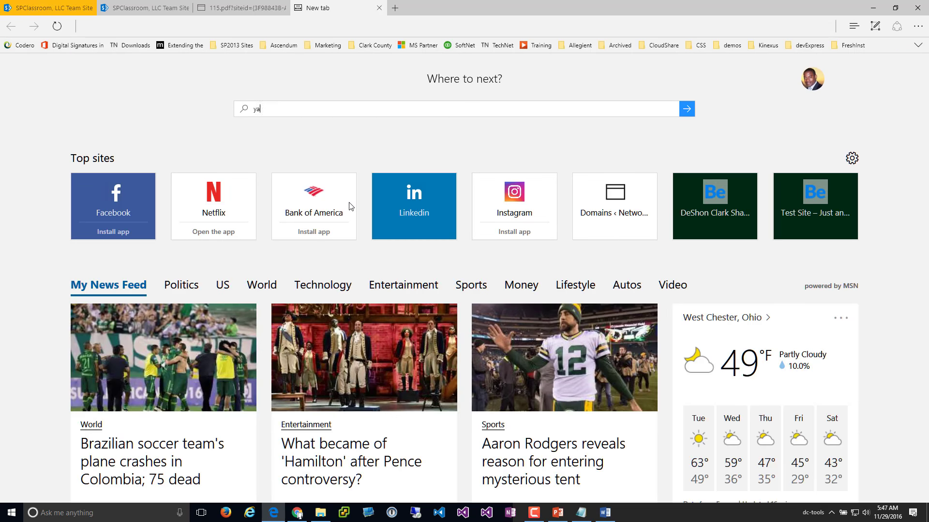
type("yahoo")
key("Return")
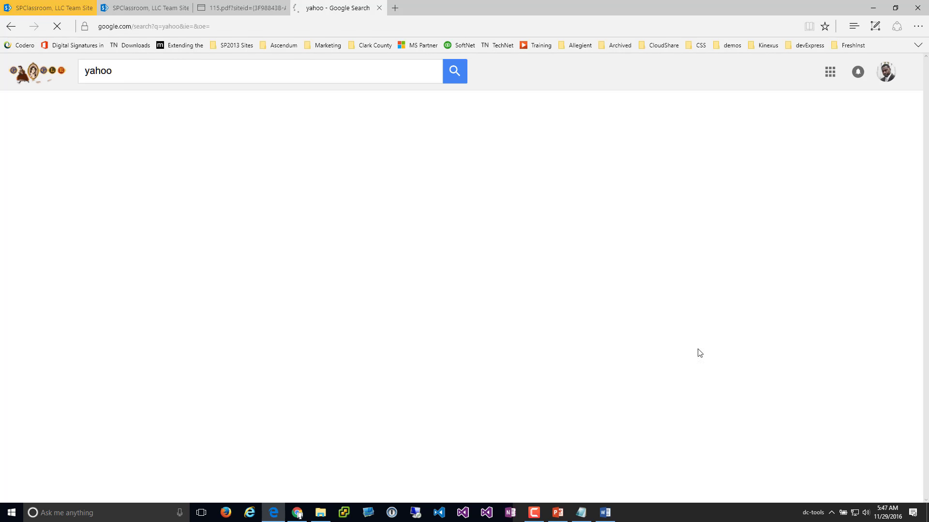
left_click(101, 166)
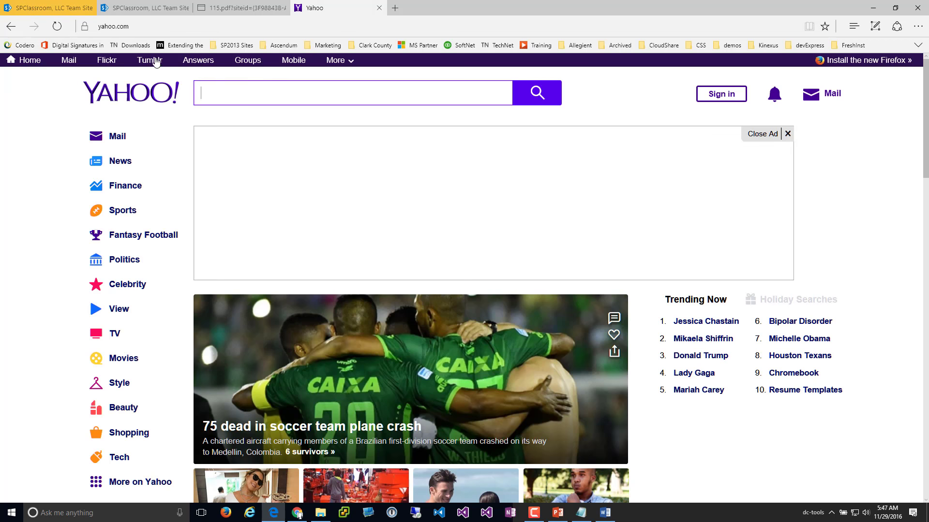
left_click(153, 61)
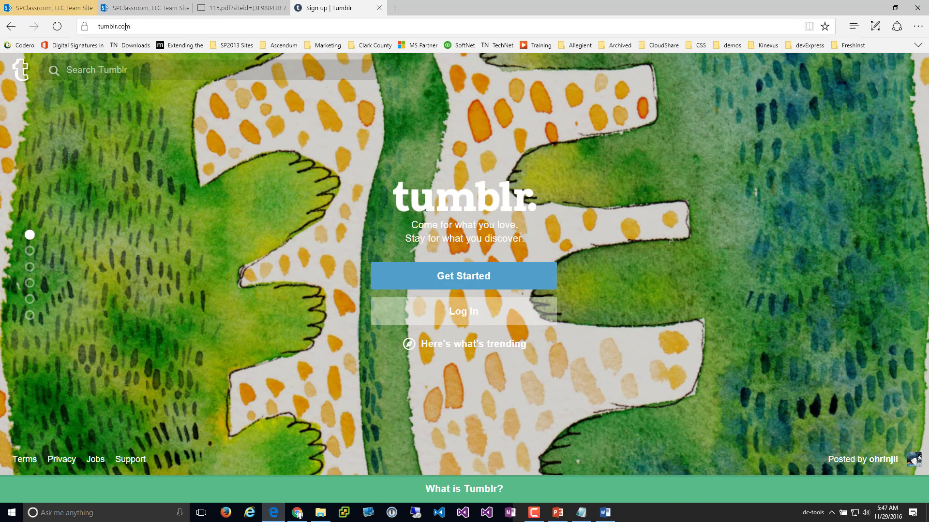
double_click(15, 29)
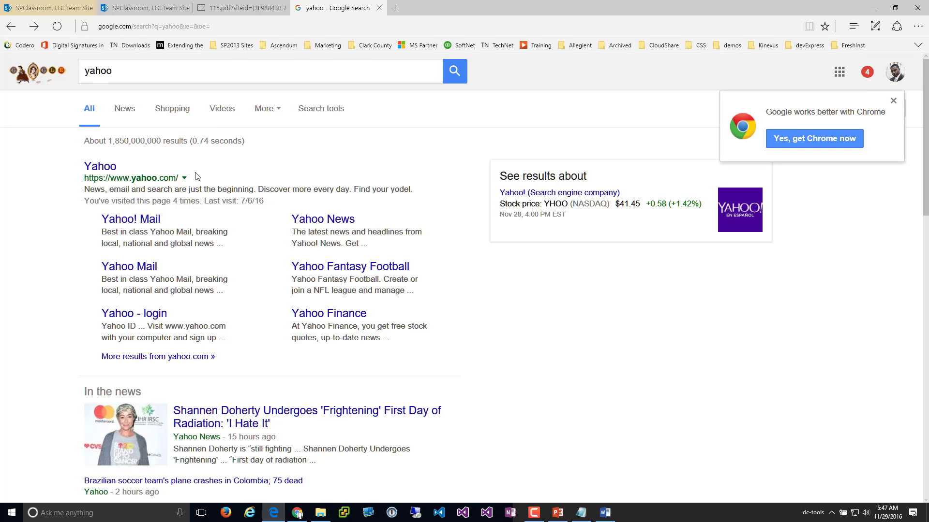
Copy the Google yahoo results page address and switch back to the team site tab
left_click(160, 28)
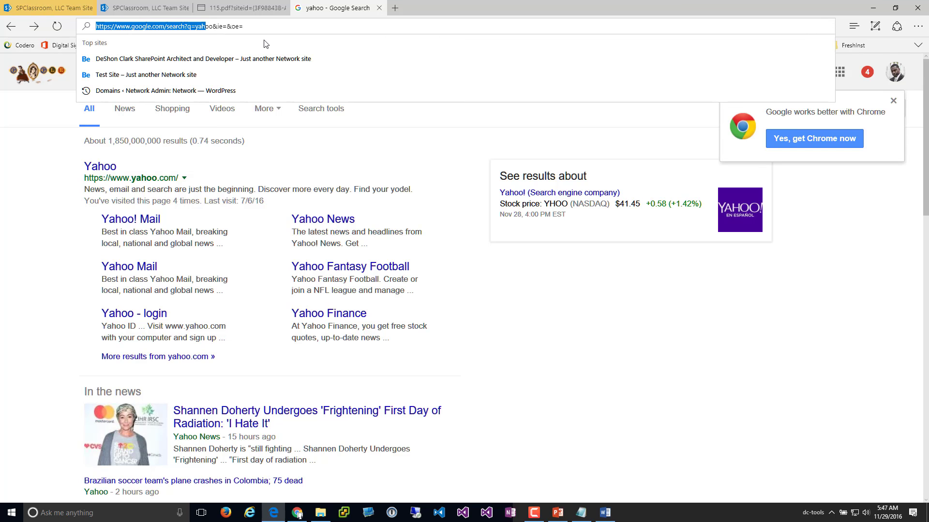
key("End")
right_click(104, 28)
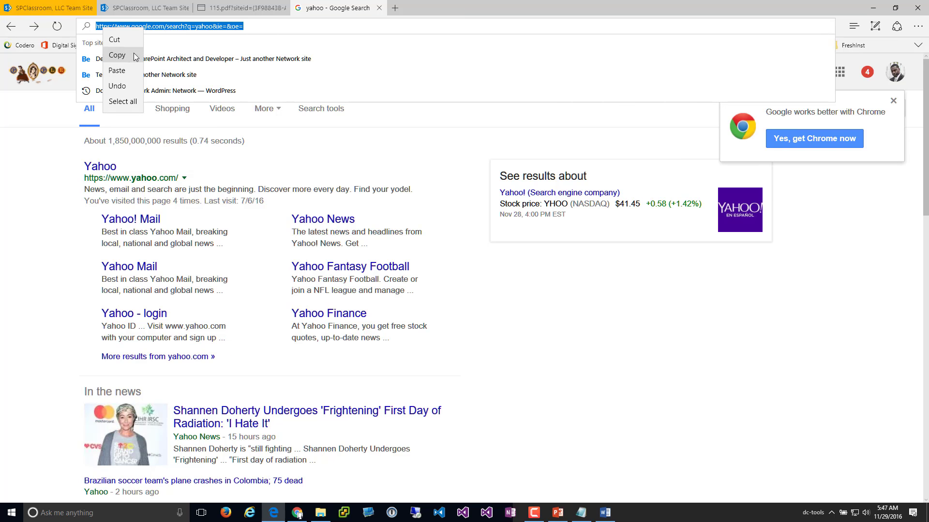
left_click(132, 56)
left_click(57, 9)
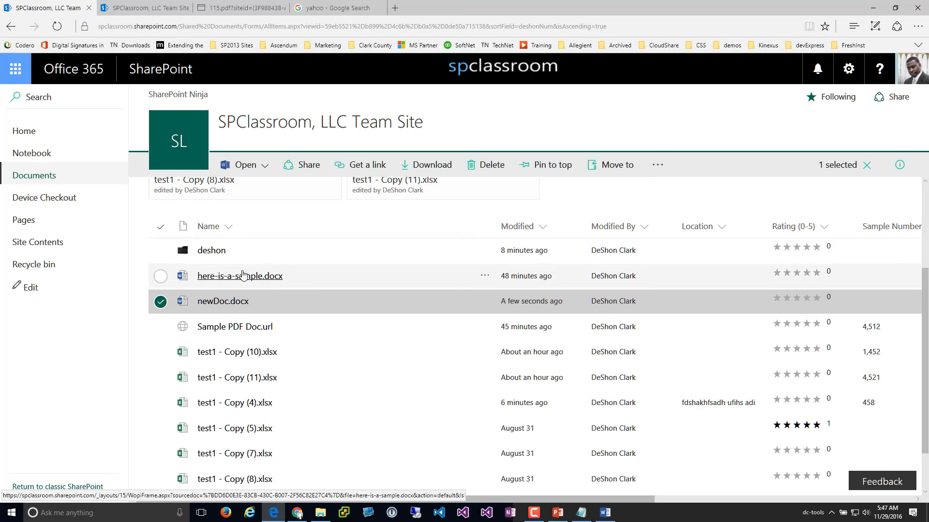
Create a link to the pasted Google yahoo search URL with the file name 'Yahoo test'
left_click(161, 303)
left_click(252, 175)
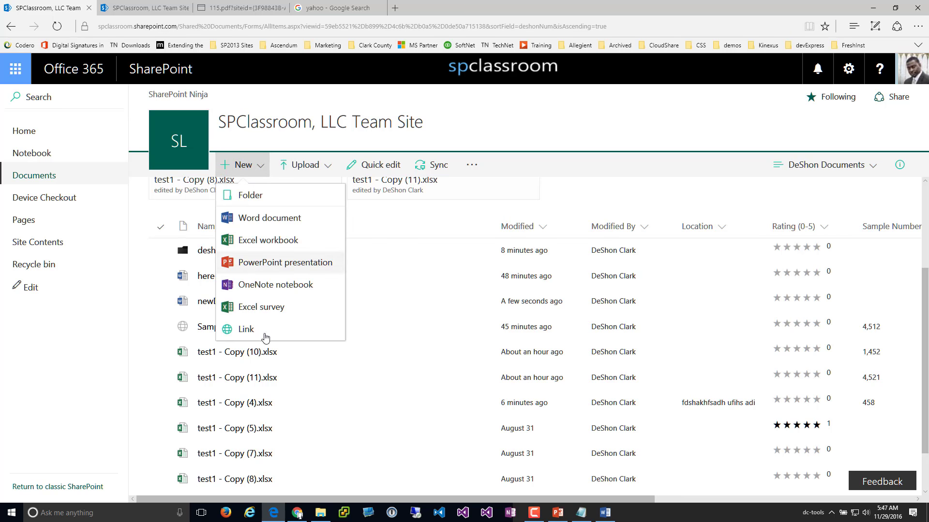
left_click(250, 331)
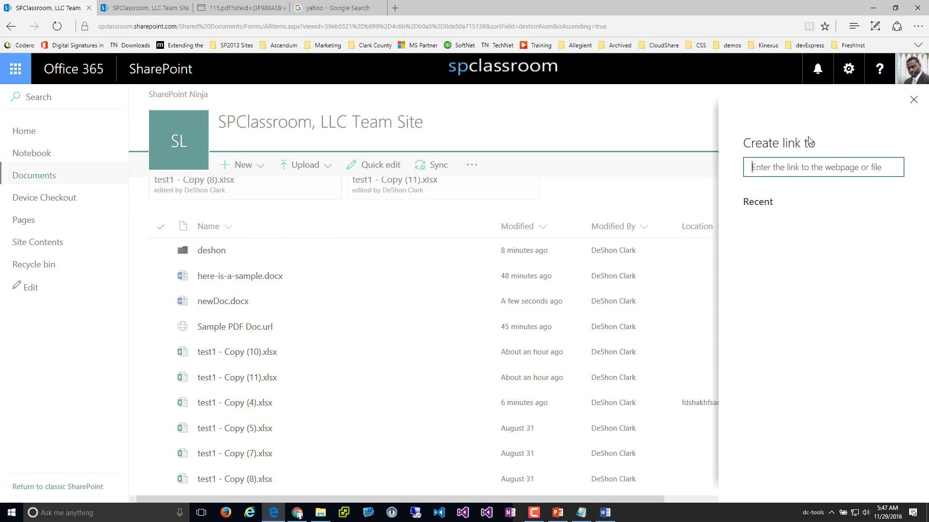
key("ctrl+v")
left_click(801, 210)
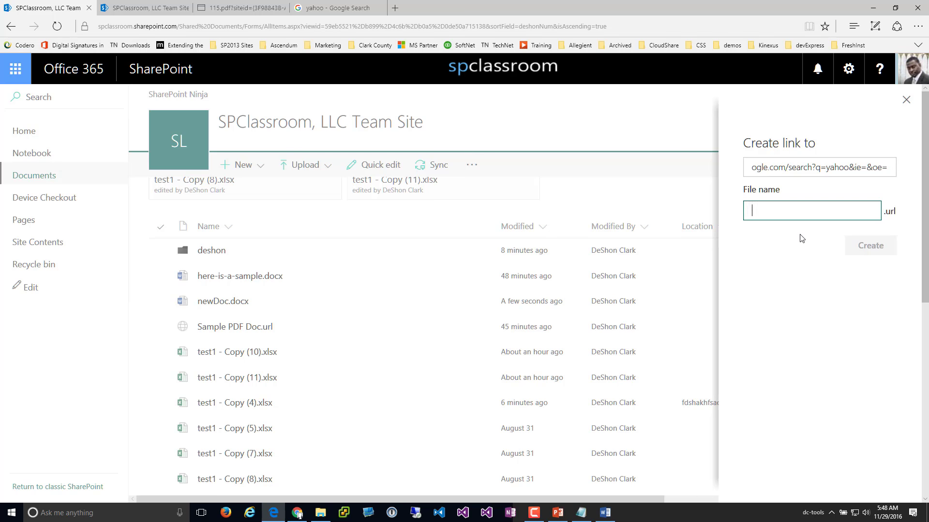
type("Yahoo test")
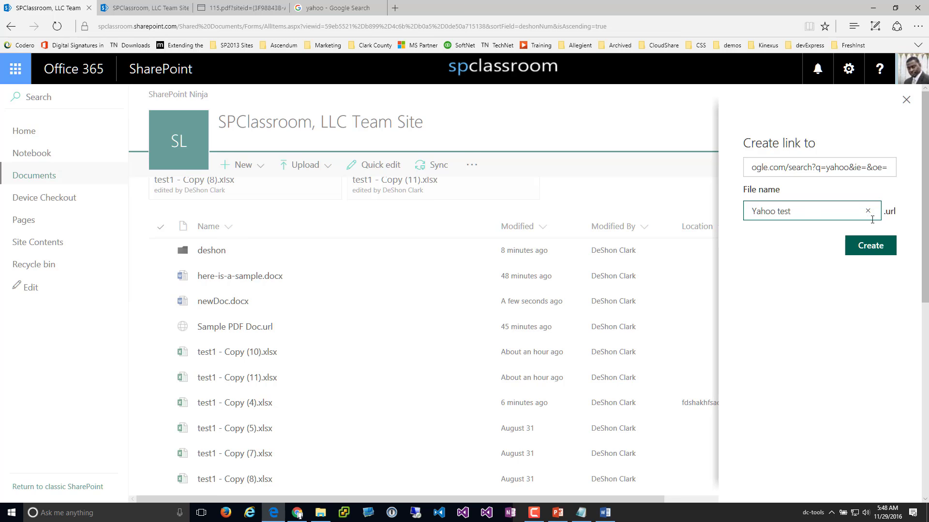
left_click(873, 250)
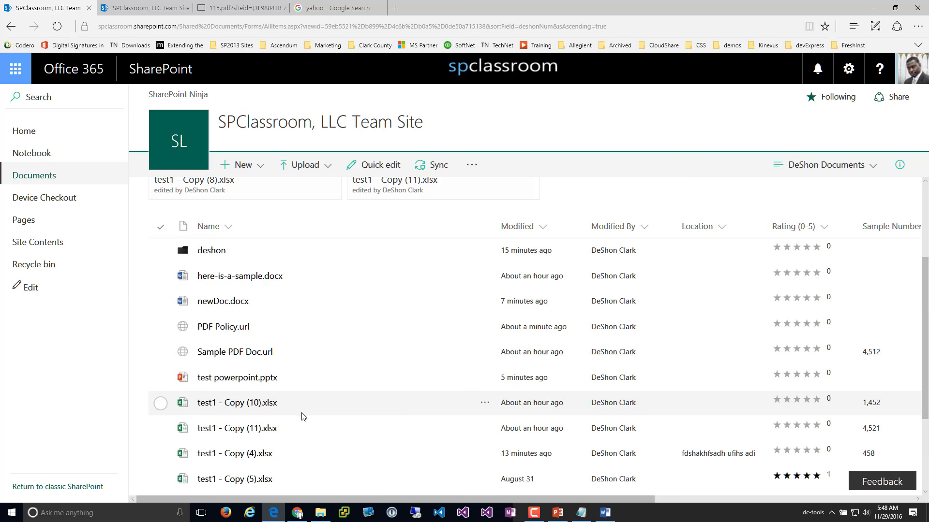
scroll(267, 331, "down", 3)
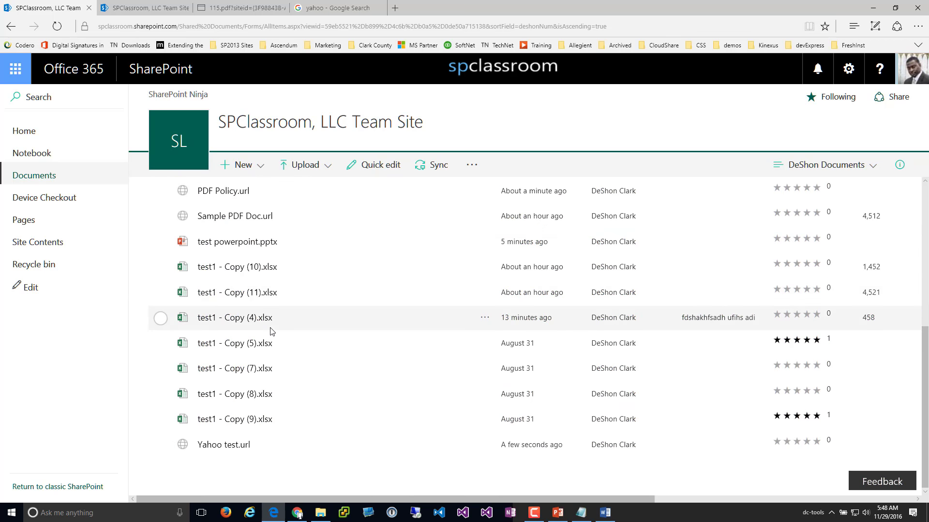
Open Yahoo test.url to confirm it shows the Google results, then open the library in File Explorer
left_click(232, 452)
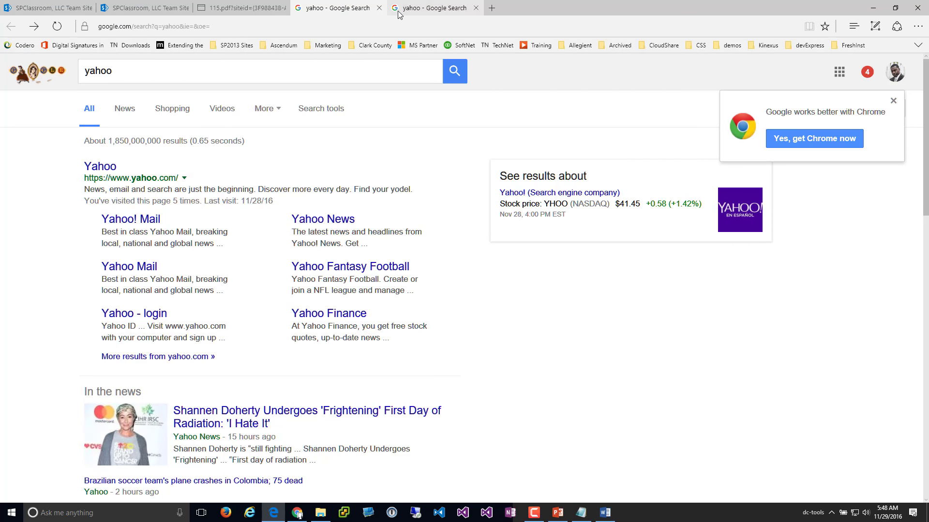
left_click(65, 5)
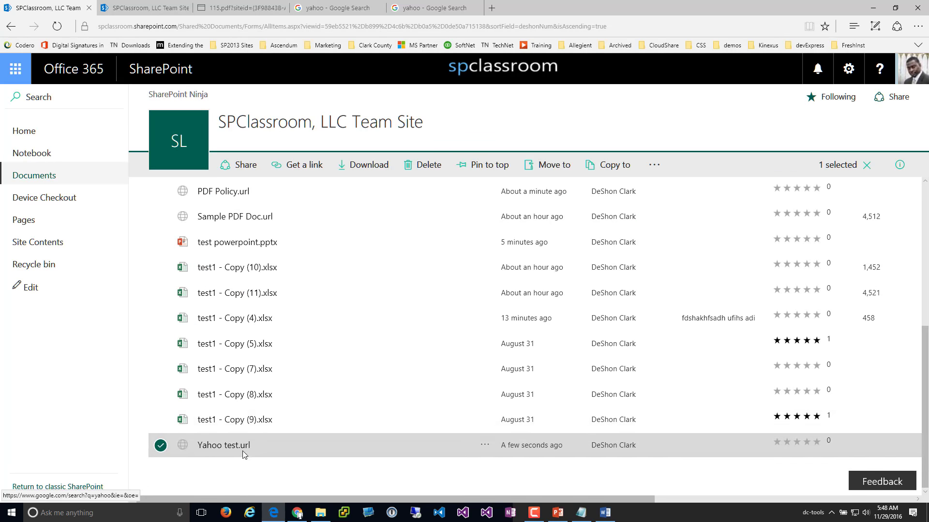
scroll(256, 295, "up", 5)
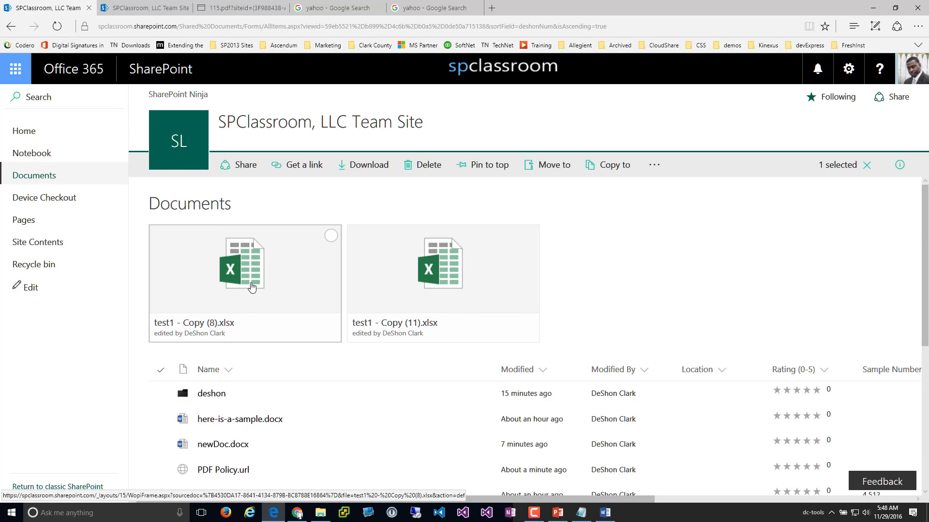
scroll(256, 293, "down", 5)
scroll(254, 290, "down", 1)
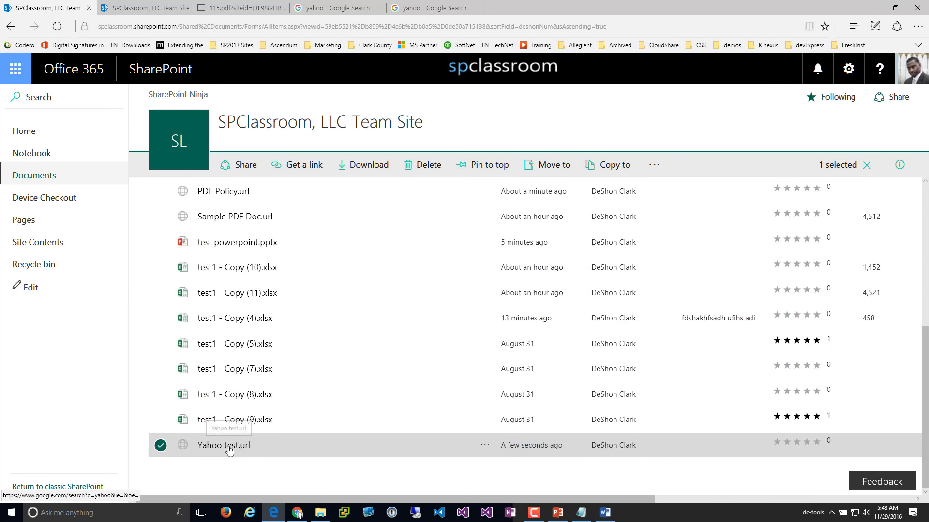
scroll(233, 308, "up", 5)
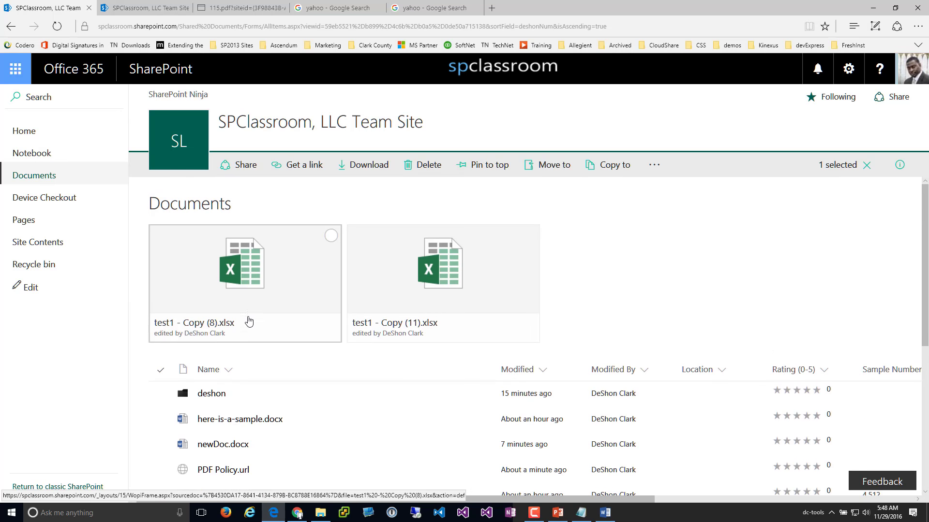
scroll(246, 322, "down", 2)
scroll(247, 322, "down", 2)
scroll(247, 321, "up", 2)
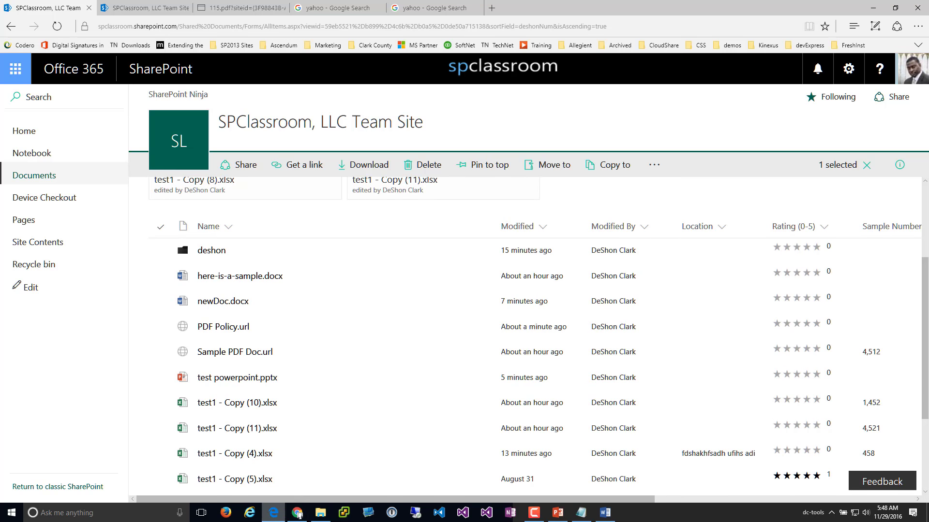
left_click(321, 513)
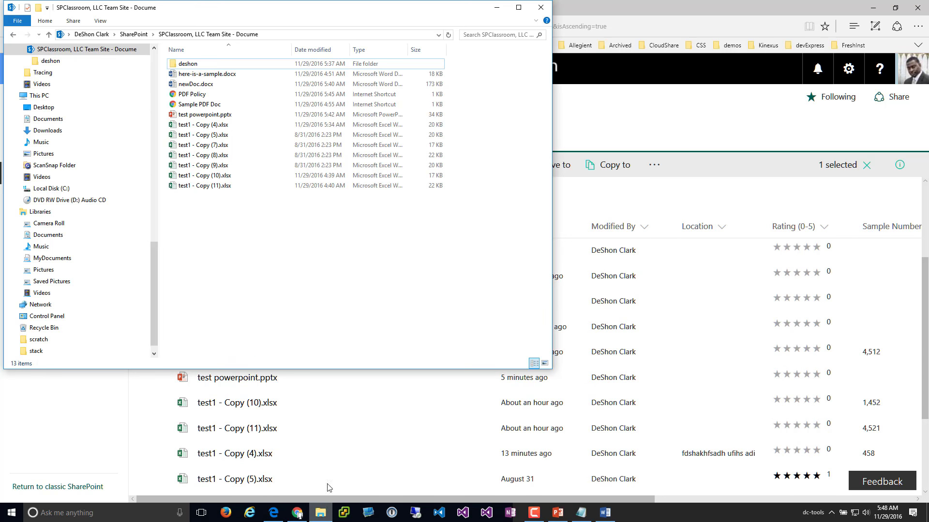
Open test powerpoint.pptx from the synced folder, close PowerPoint, and minimize File Explorer
double_click(219, 116)
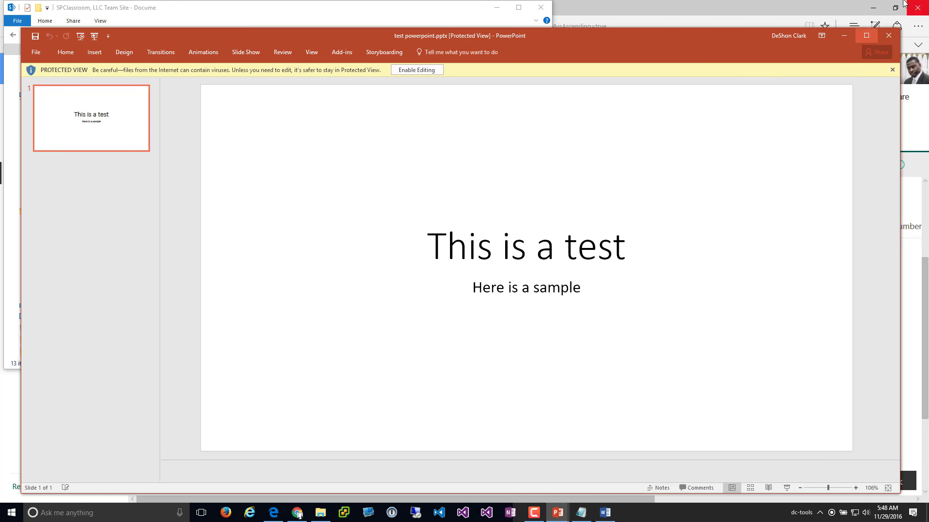
left_click(889, 36)
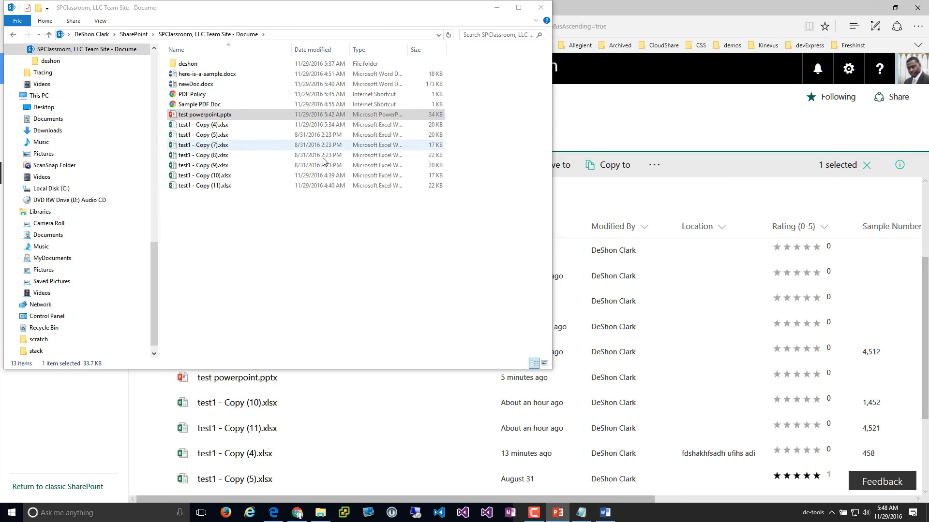
left_click(496, 8)
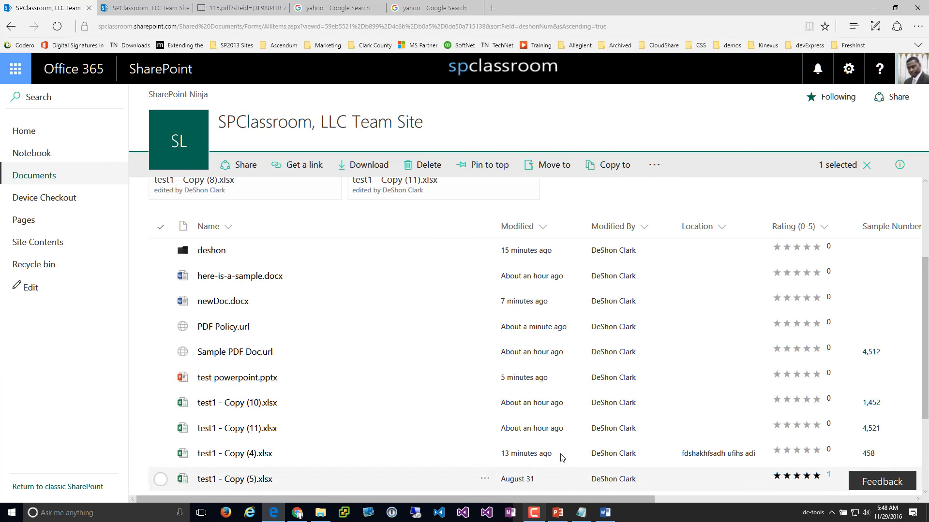
scroll(559, 436, "down", 3)
Show more of the author's team-site documents from the Modified By profile card
scroll(481, 411, "up", 3)
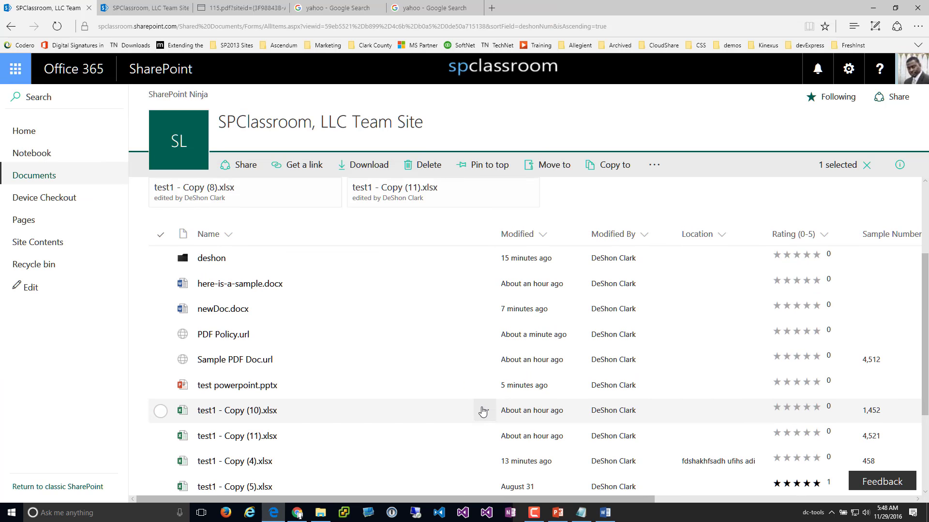
scroll(516, 381, "down", 1)
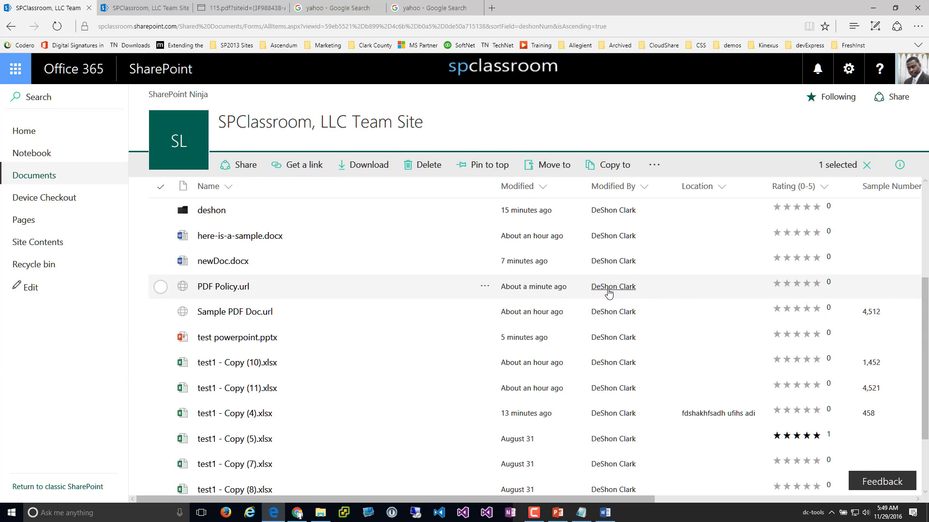
mouse_move(609, 293)
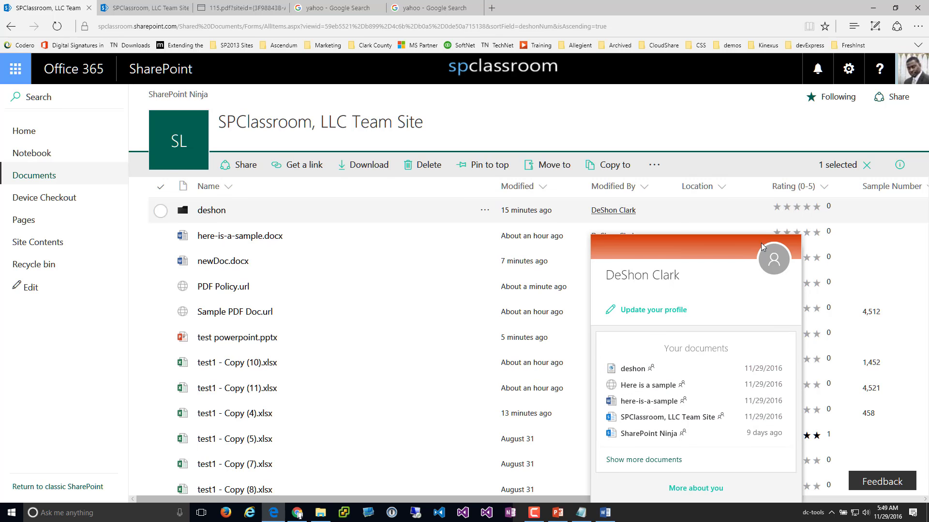
scroll(717, 234, "down", 1)
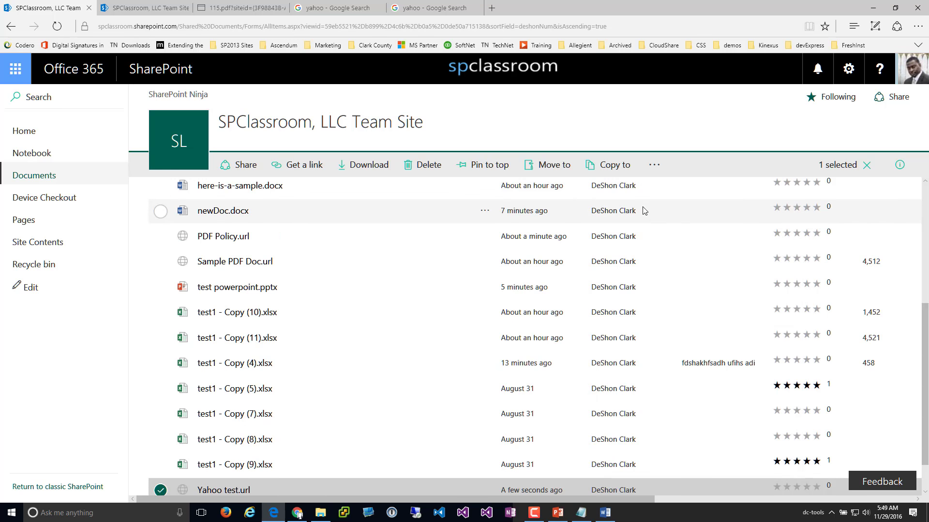
mouse_move(628, 211)
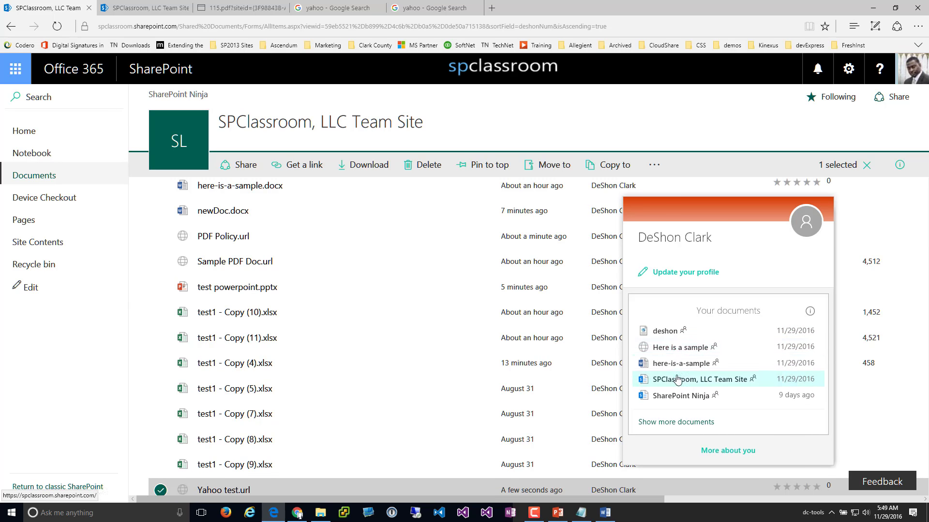
left_click(688, 423)
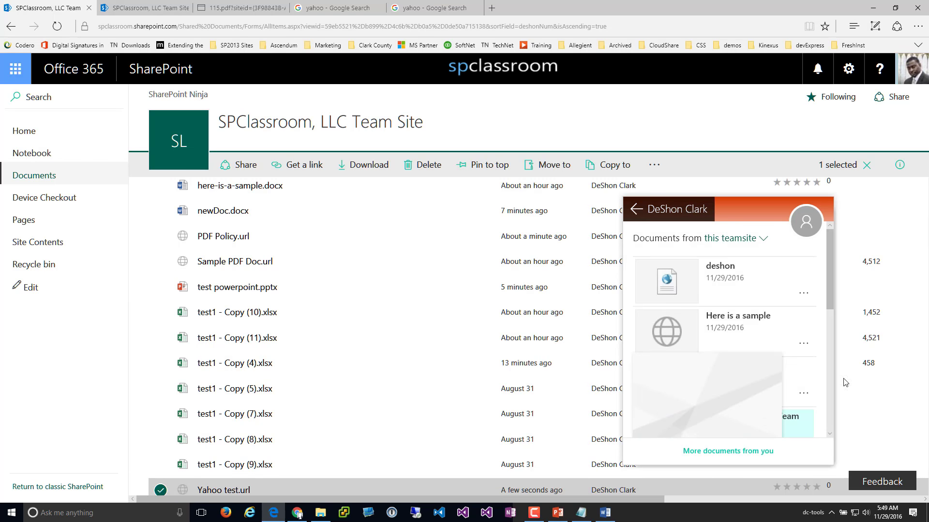
Open the author's recent documents in Delve, then switch back to the Documents library tab
left_click_drag(831, 292, 827, 242)
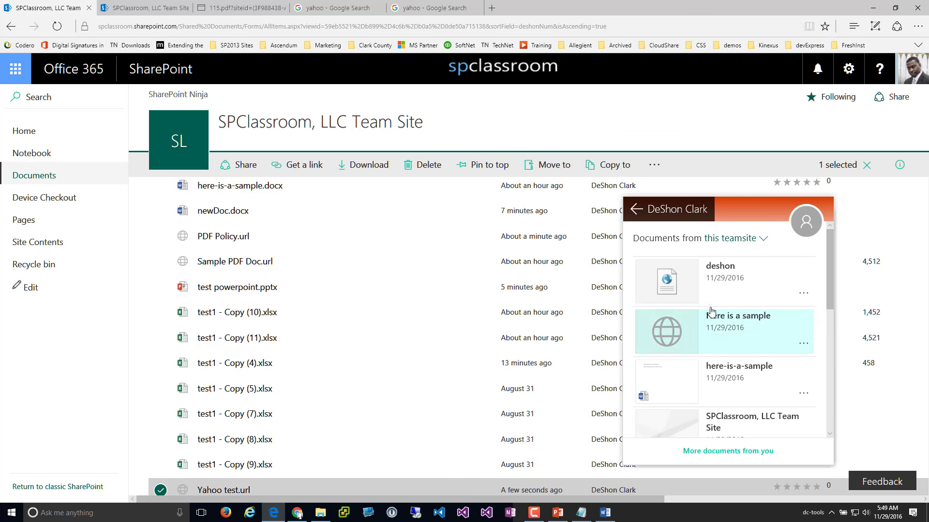
scroll(677, 377, "down", 1)
mouse_move(692, 369)
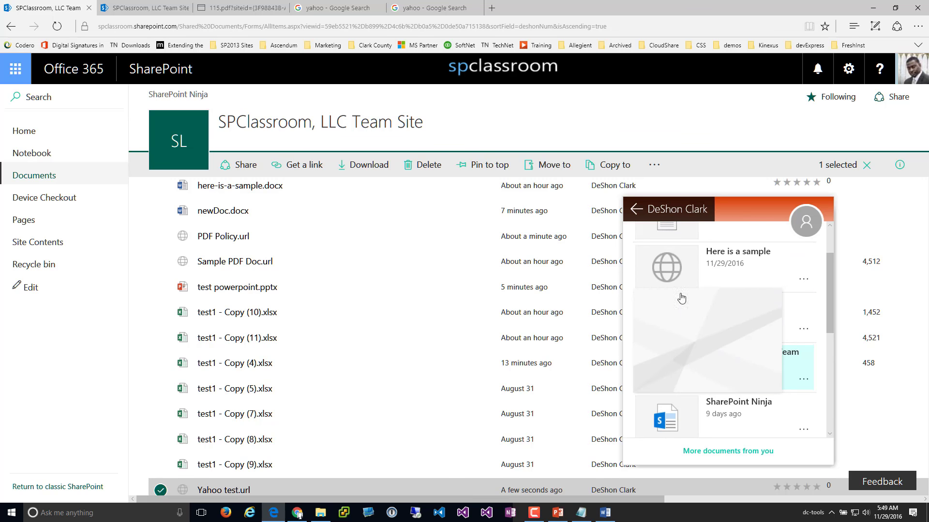
mouse_move(682, 323)
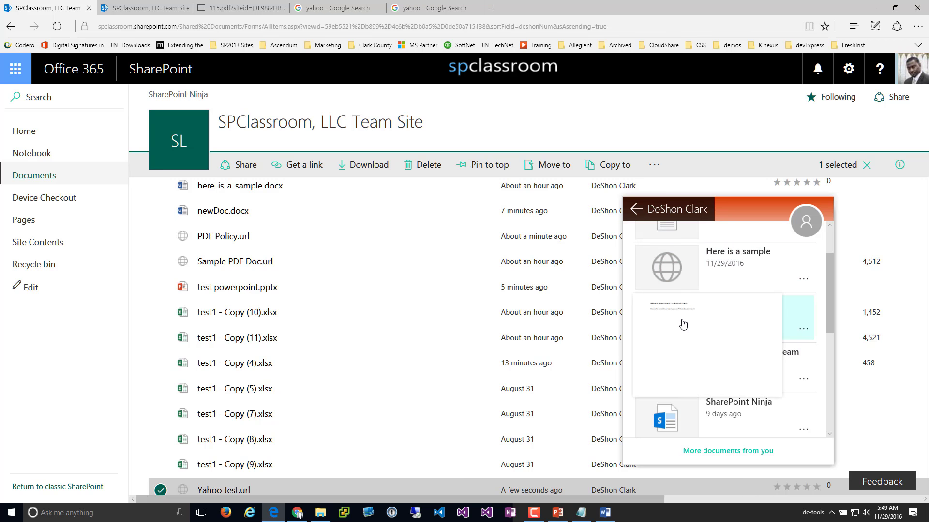
left_click(729, 452)
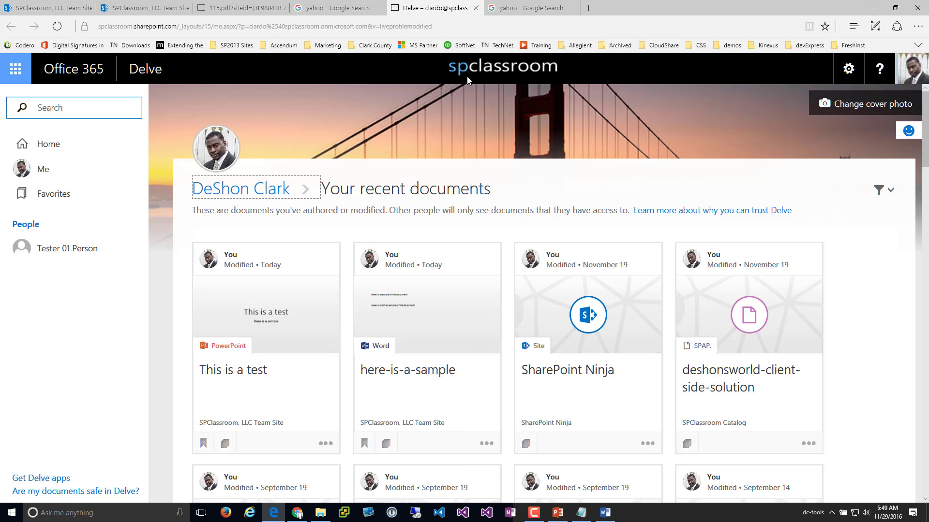
left_click(90, 12)
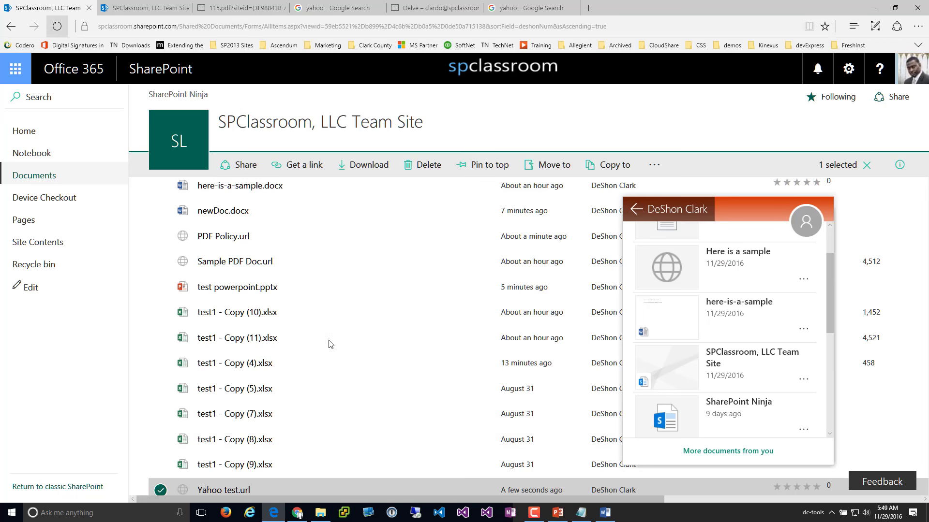
Expand and scroll the author's team-site document list on the profile card, then dismiss the card
left_click(884, 213)
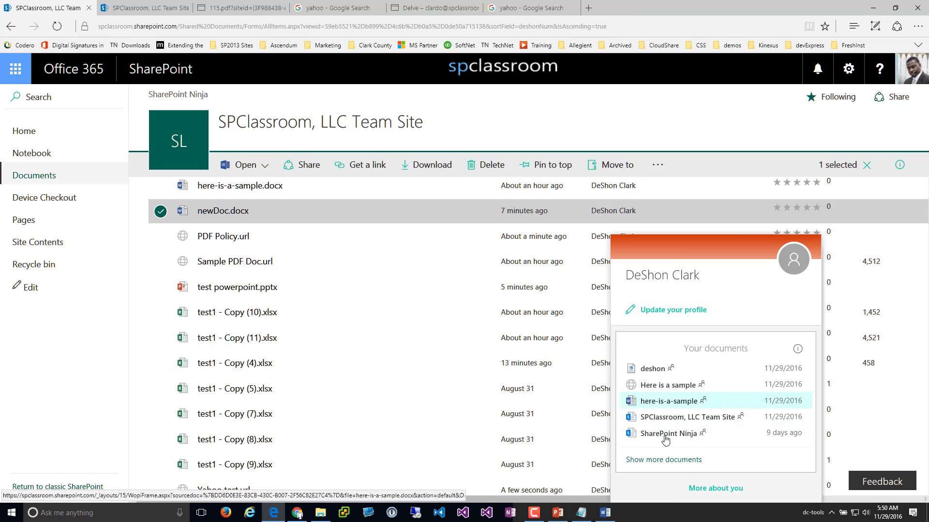
left_click(676, 463)
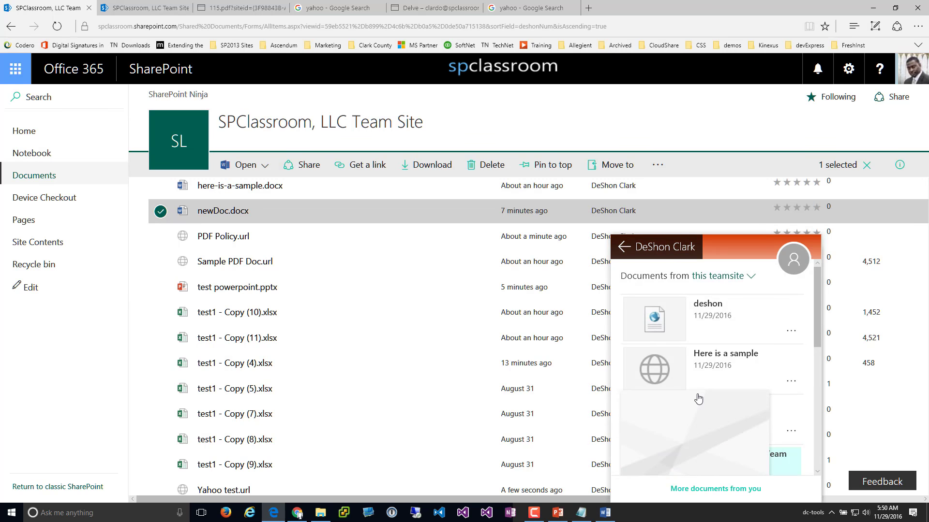
scroll(696, 406, "down", 4)
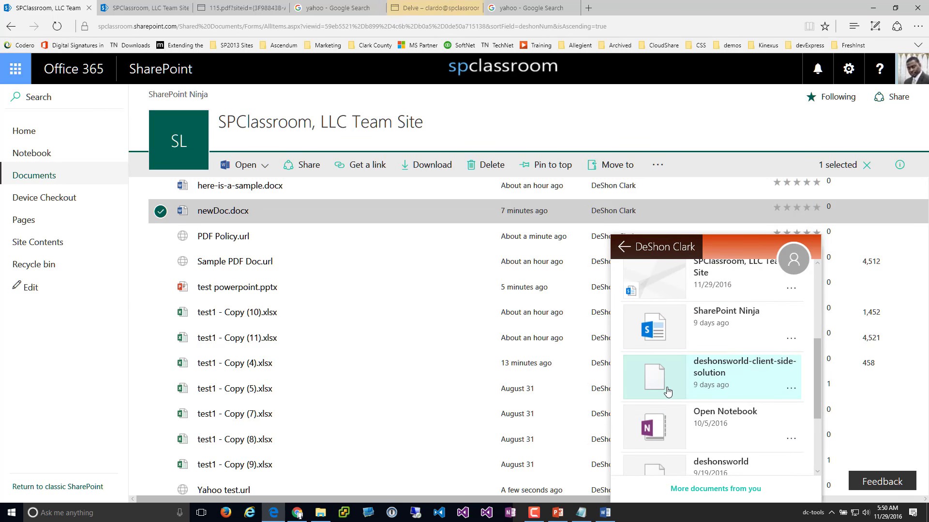
left_click(652, 125)
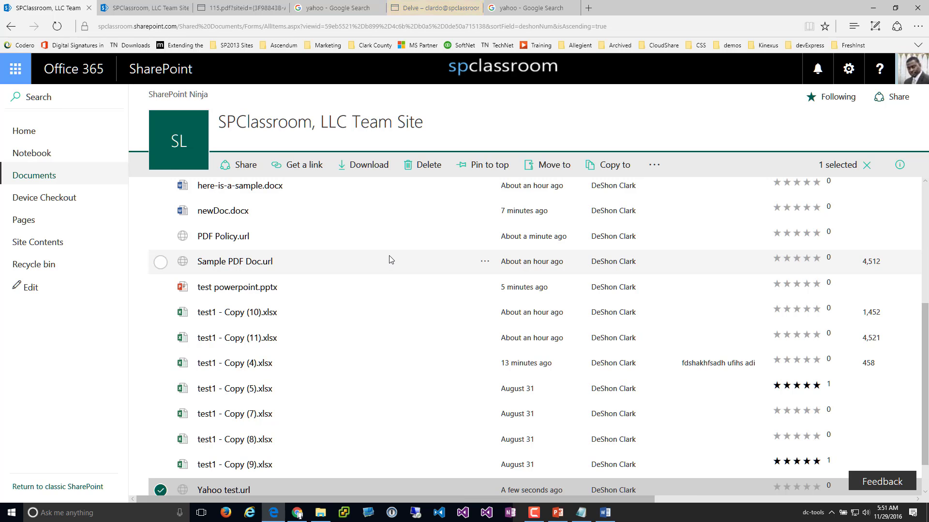
Clear the Yahoo test.url selection, check the New menu, then go to the site's Home page
scroll(389, 259, "up", 4)
scroll(387, 271, "down", 5)
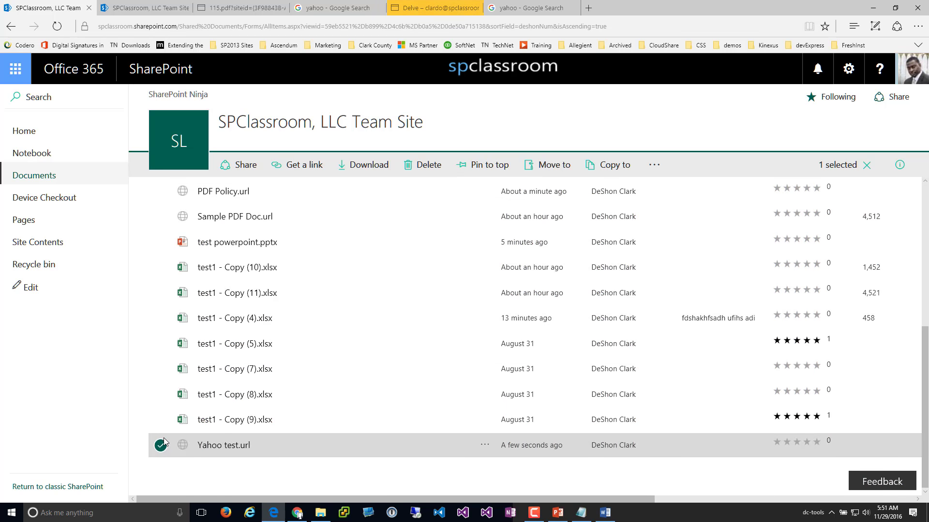
left_click(161, 447)
scroll(352, 348, "up", 5)
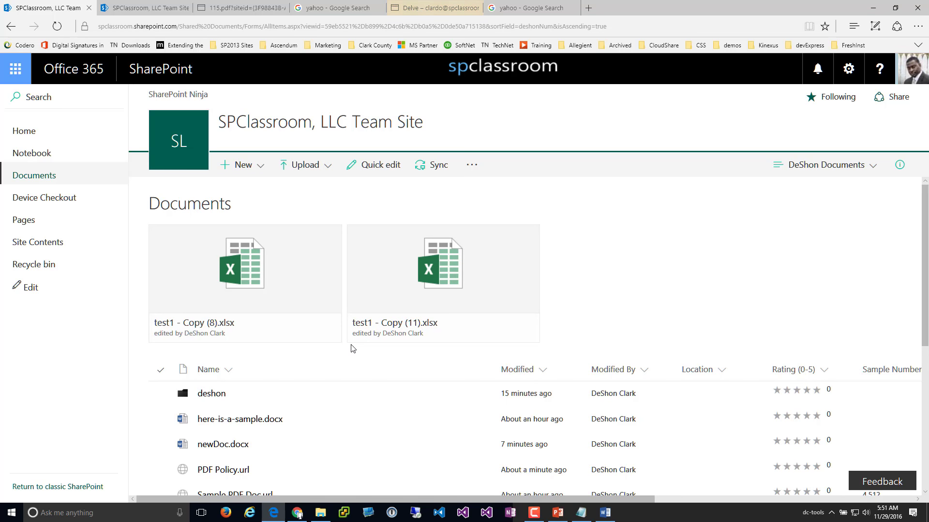
scroll(348, 352, "down", 6)
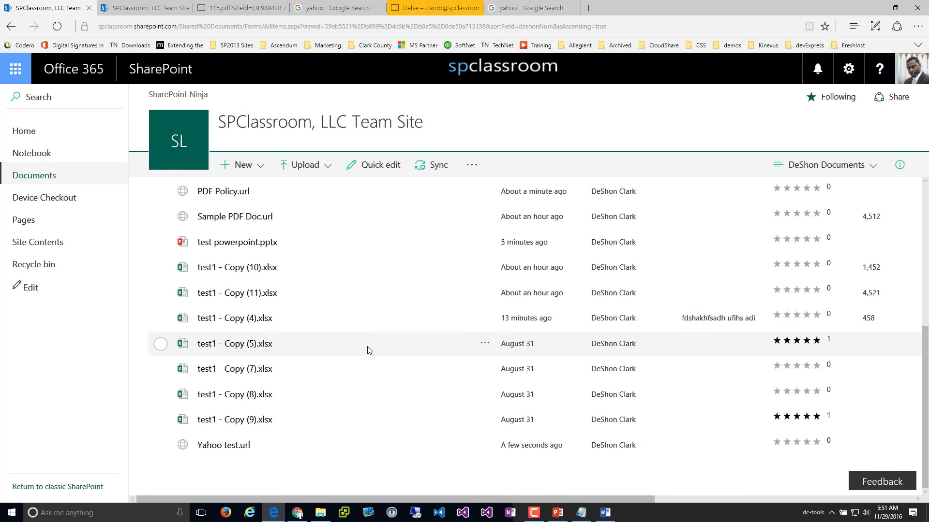
scroll(369, 351, "up", 4)
scroll(369, 350, "up", 1)
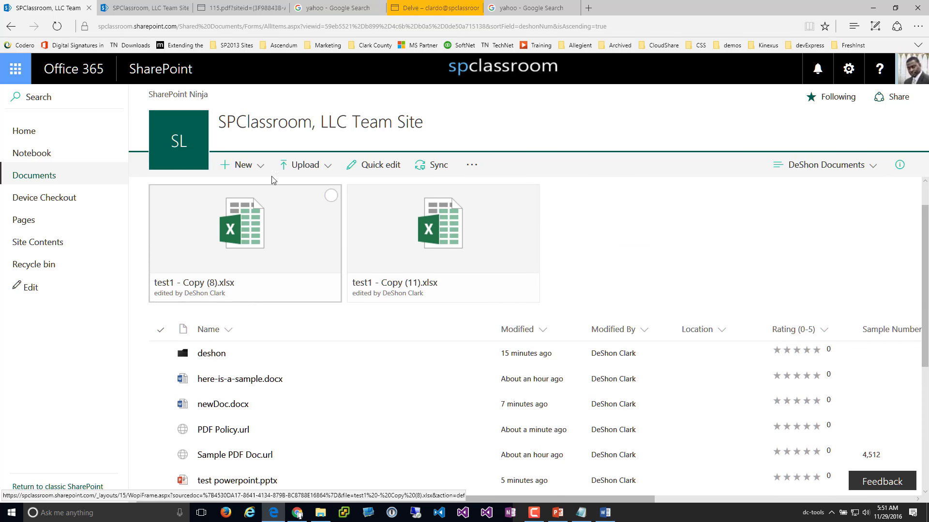
left_click(238, 165)
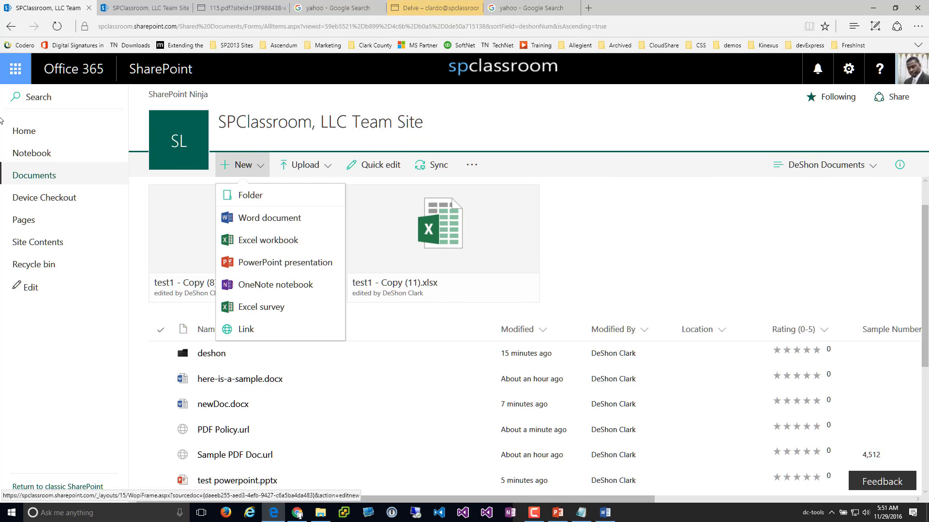
left_click(31, 137)
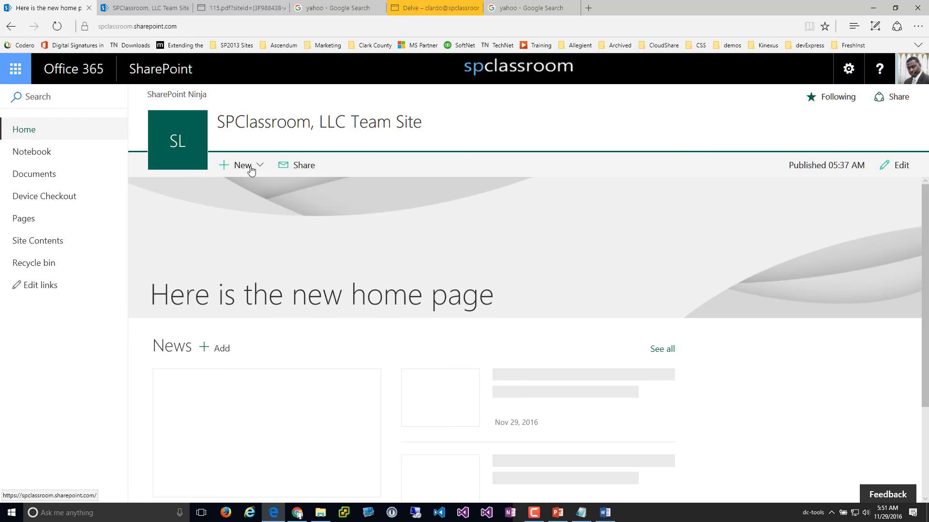
Start a new list named deshonCustom
left_click(249, 169)
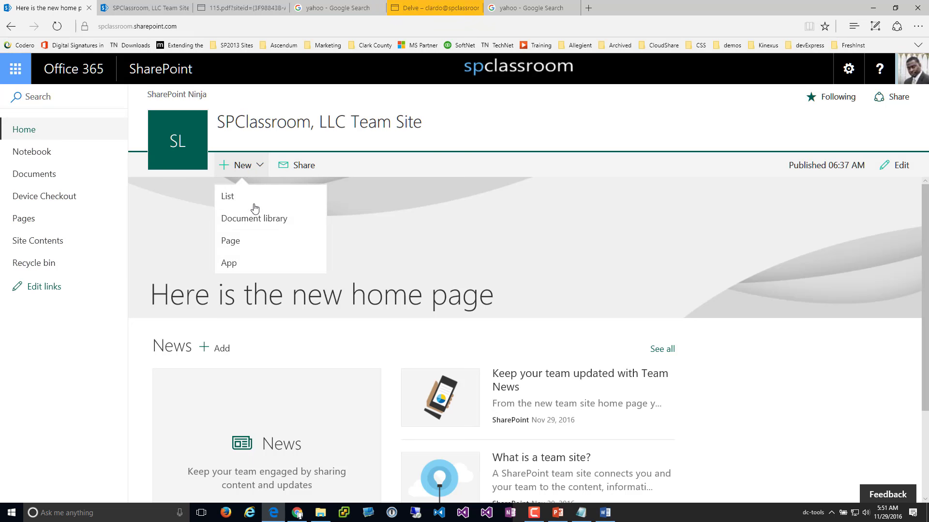
left_click(228, 202)
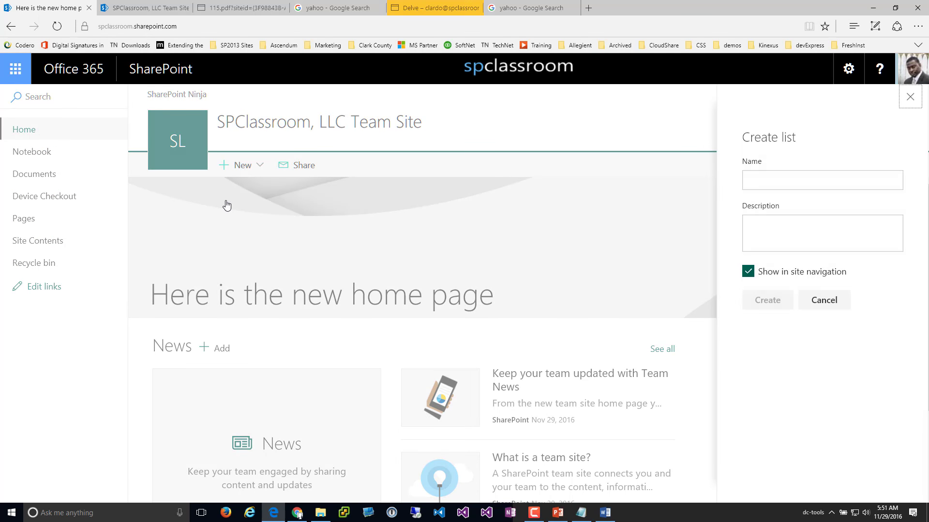
left_click(800, 189)
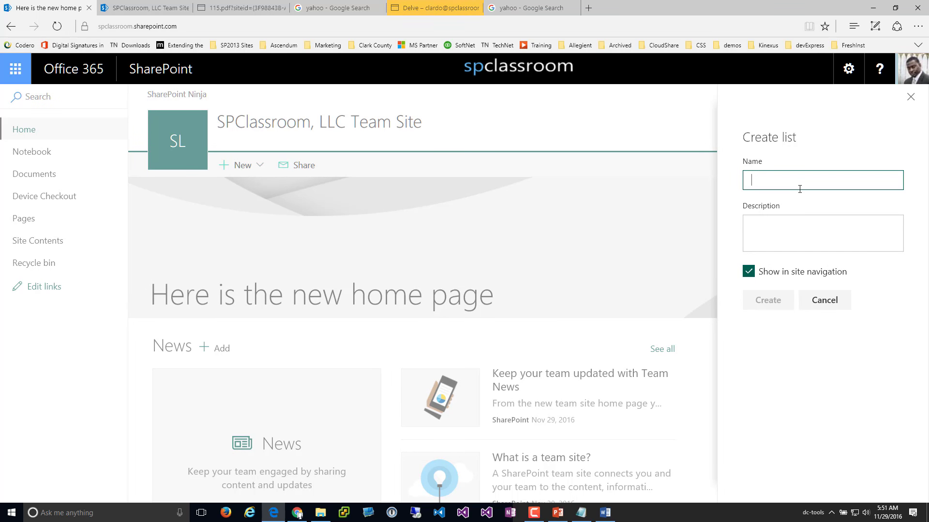
type("deshon")
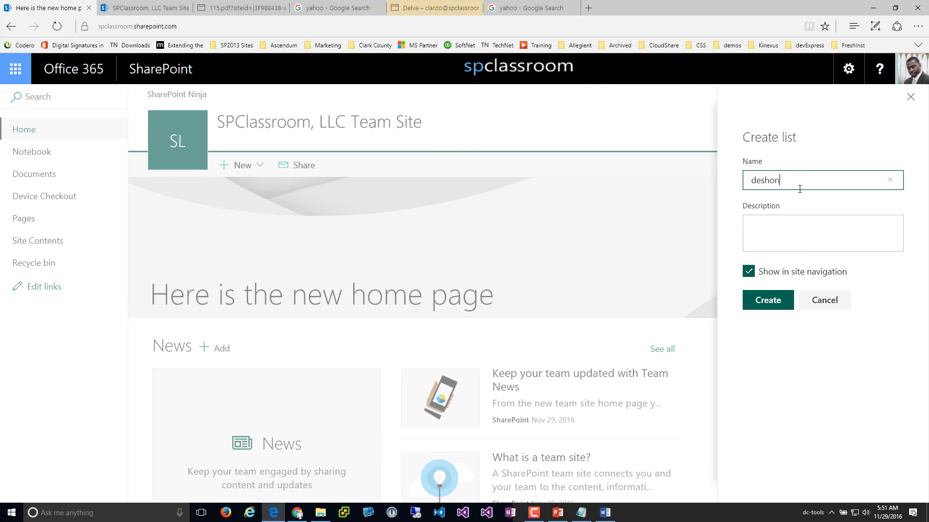
type("Custom")
Enter 'here is a desc' as the list description, correcting the typos
key("Tab")
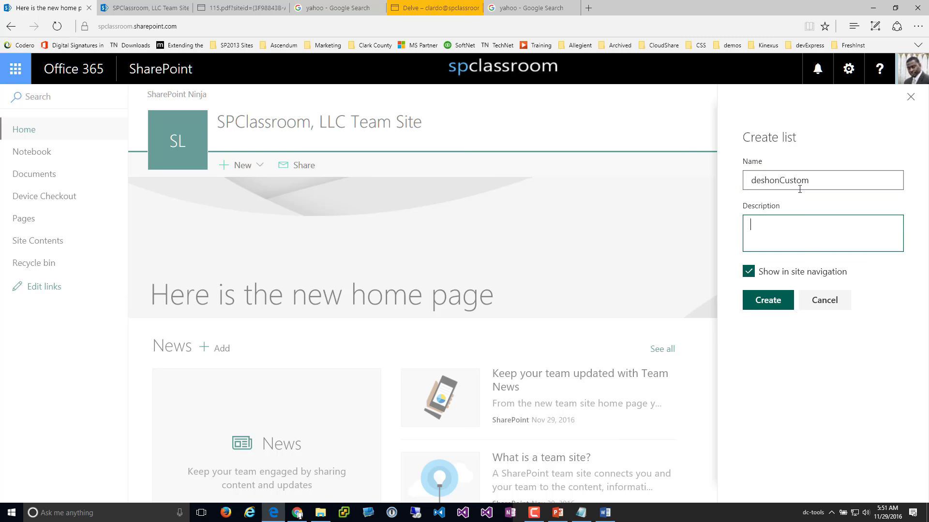
type("here is a ses")
key("BackSpace")
key("BackSpace")
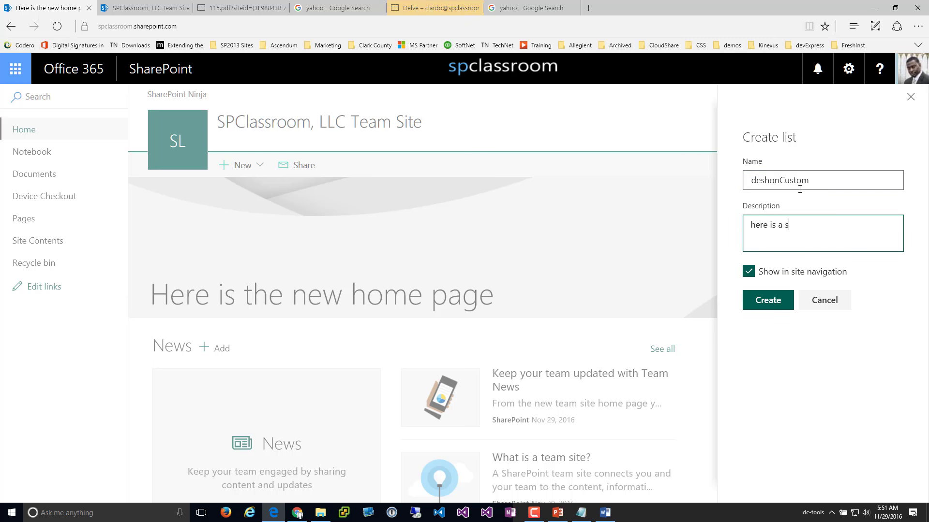
type("esc")
key("BackSpace")
key("BackSpace")
key("BackSpace")
key("BackSpace")
type("desc")
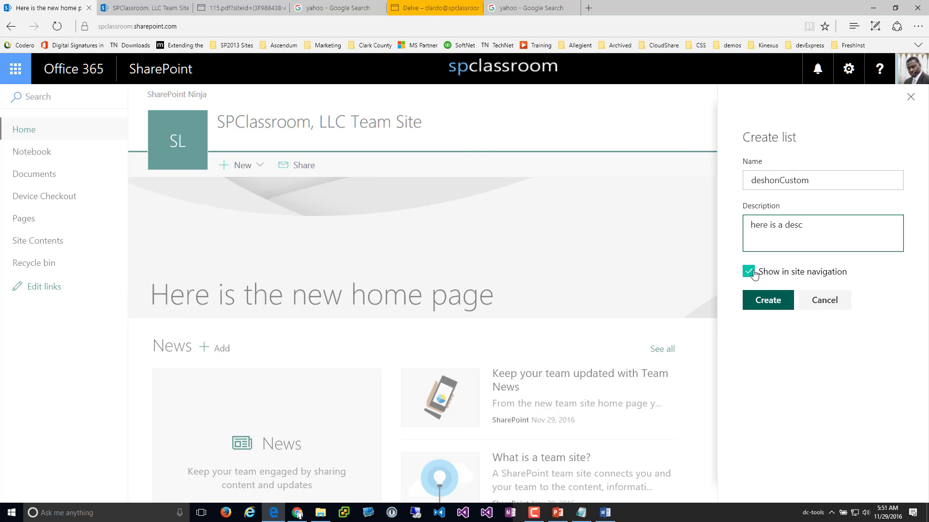
Create the deshonCustom list, dismiss the column tip, and close the add-column options unused
left_click(763, 303)
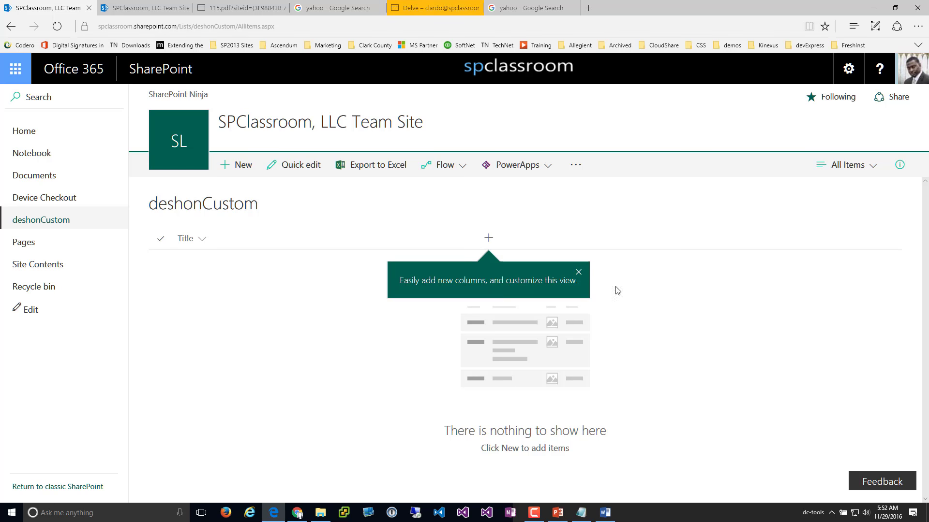
left_click(578, 272)
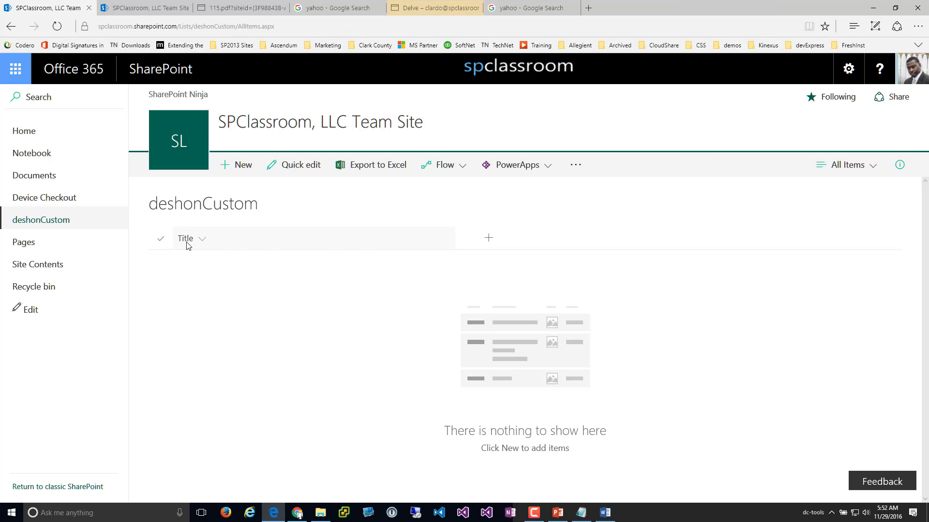
left_click(489, 238)
left_click(721, 374)
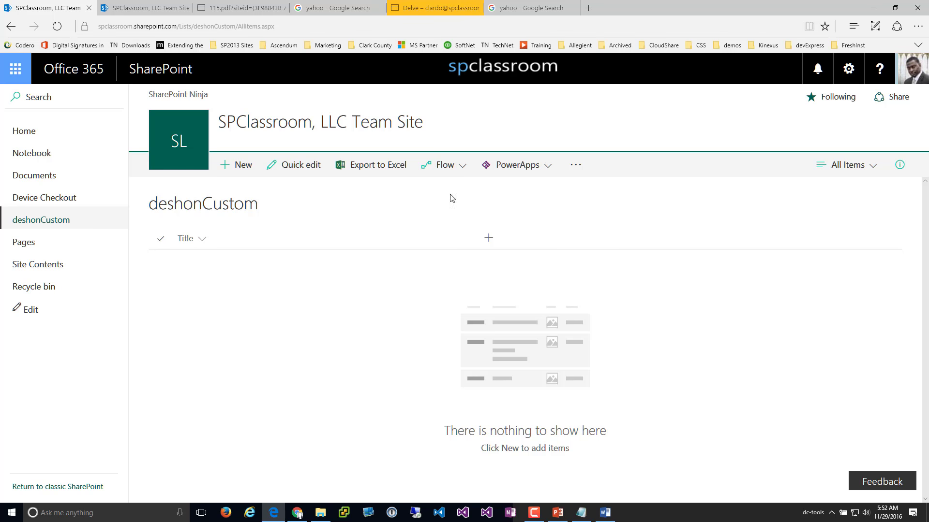
Look through the list's Flow and PowerApps menus, then close them
left_click(450, 172)
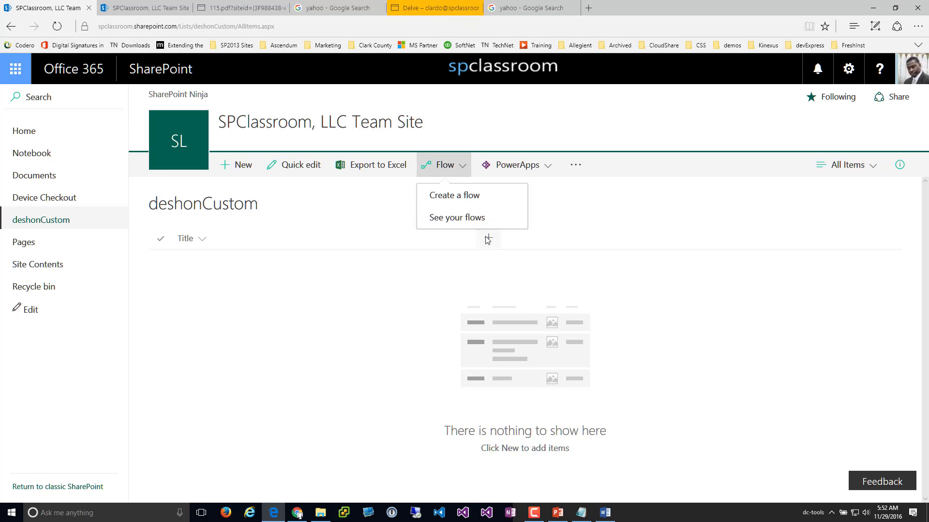
left_click(531, 173)
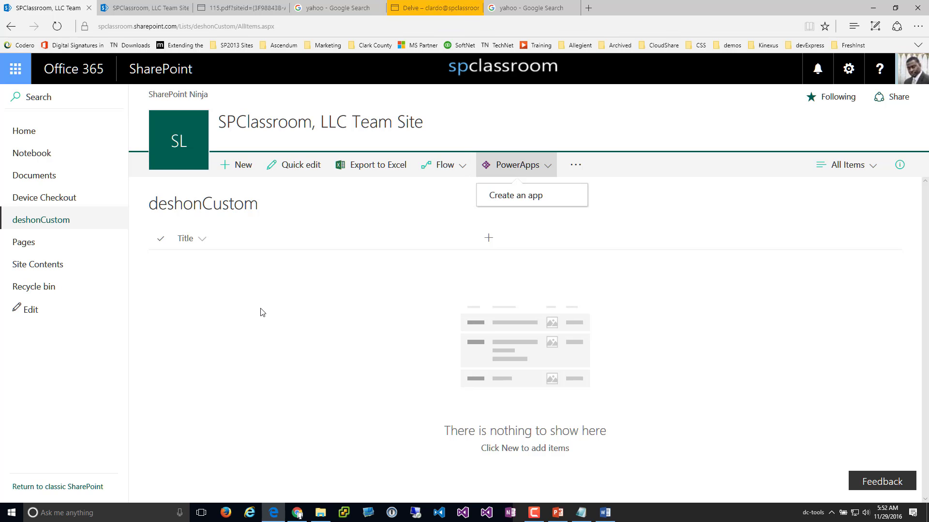
left_click(444, 165)
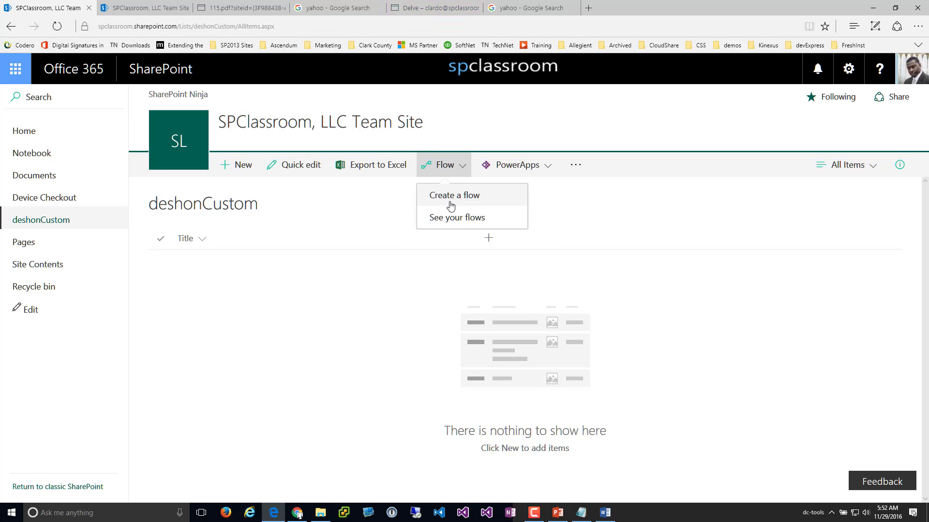
left_click(531, 169)
left_click(532, 170)
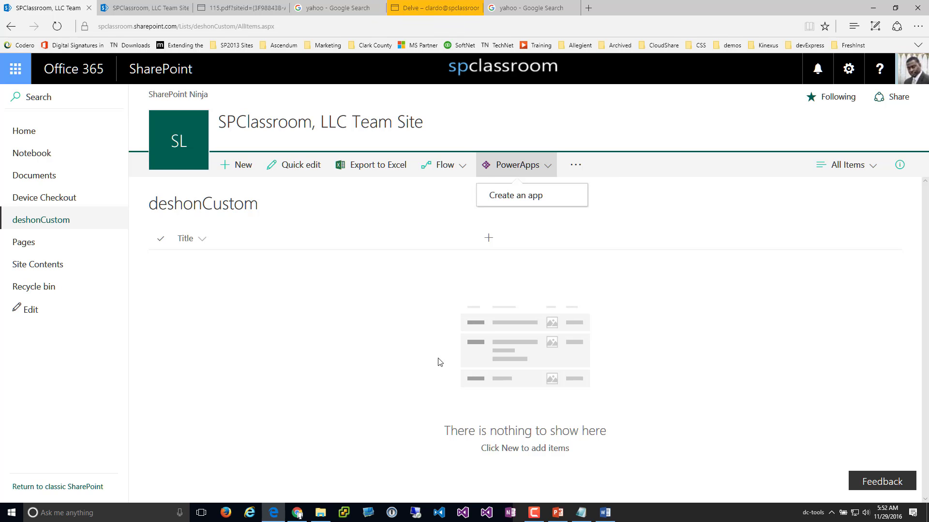
left_click(533, 230)
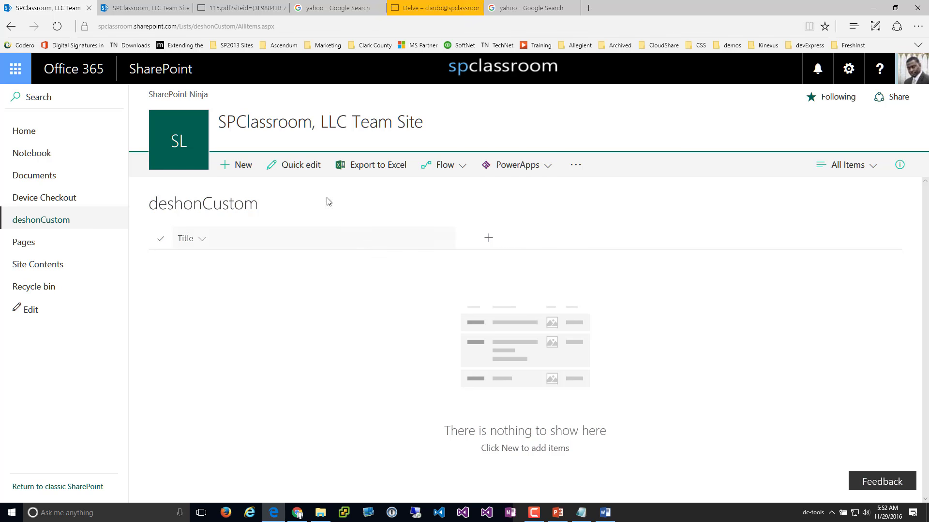
Check the list's views and details pane, then begin a new item
left_click(847, 170)
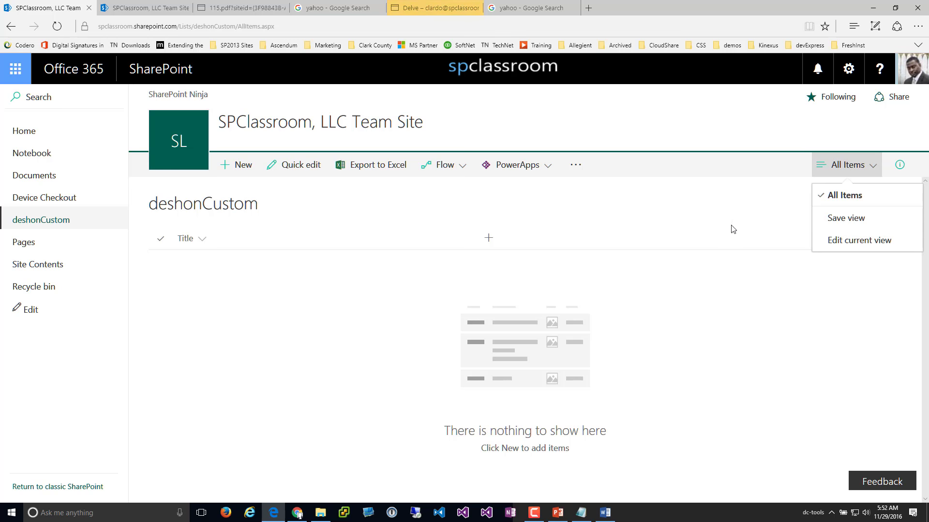
left_click(753, 222)
left_click(899, 165)
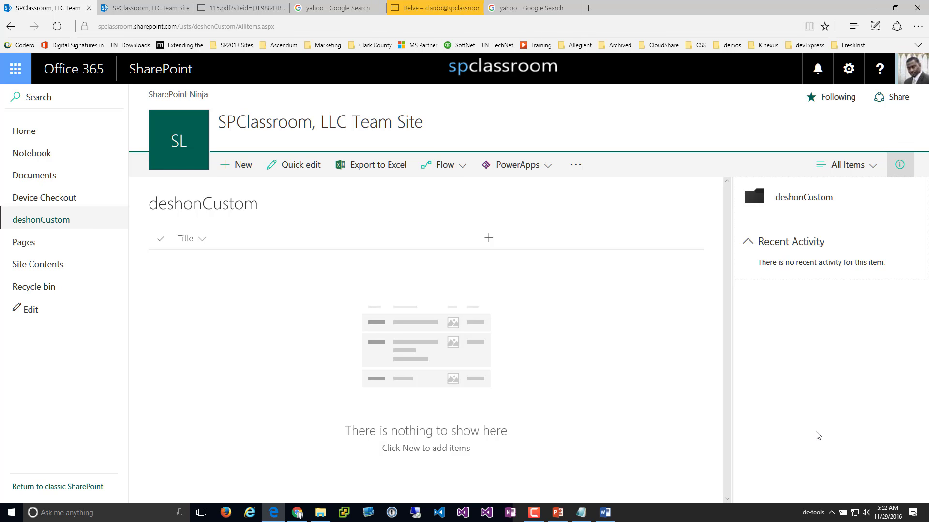
left_click(221, 334)
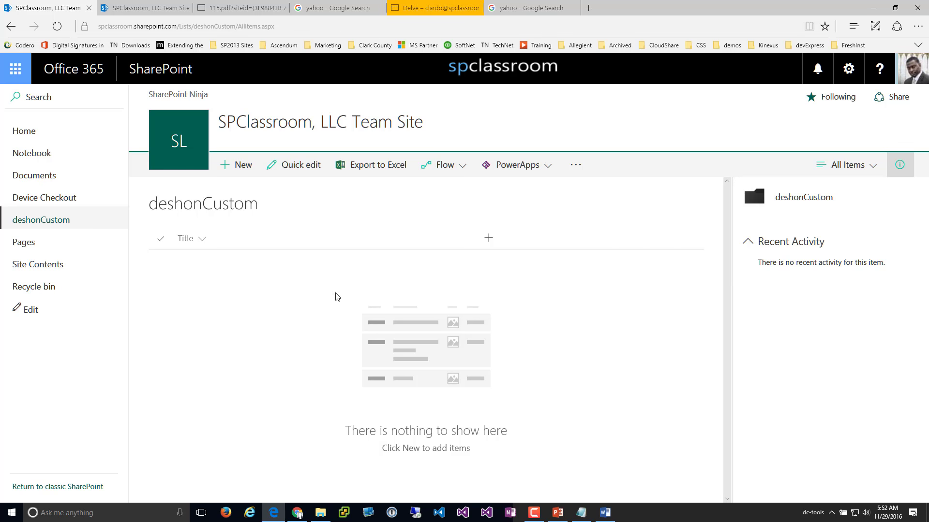
left_click(247, 166)
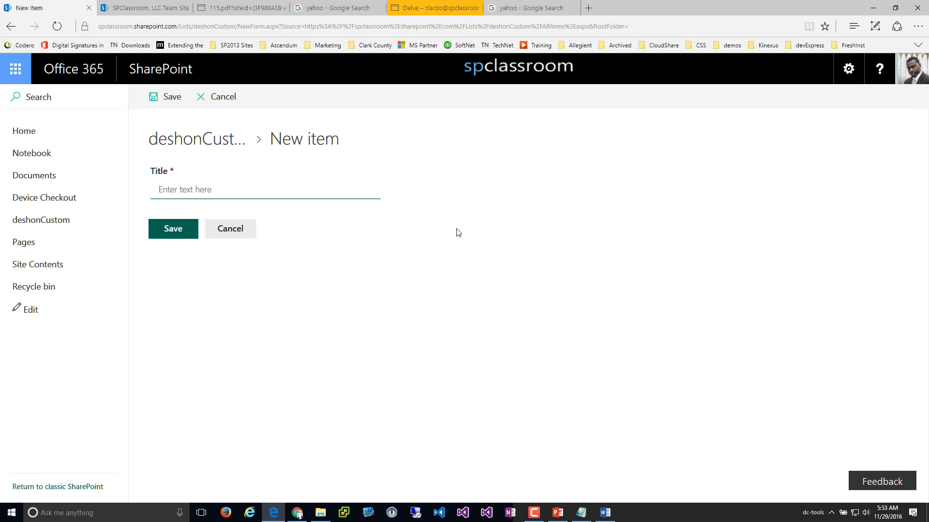
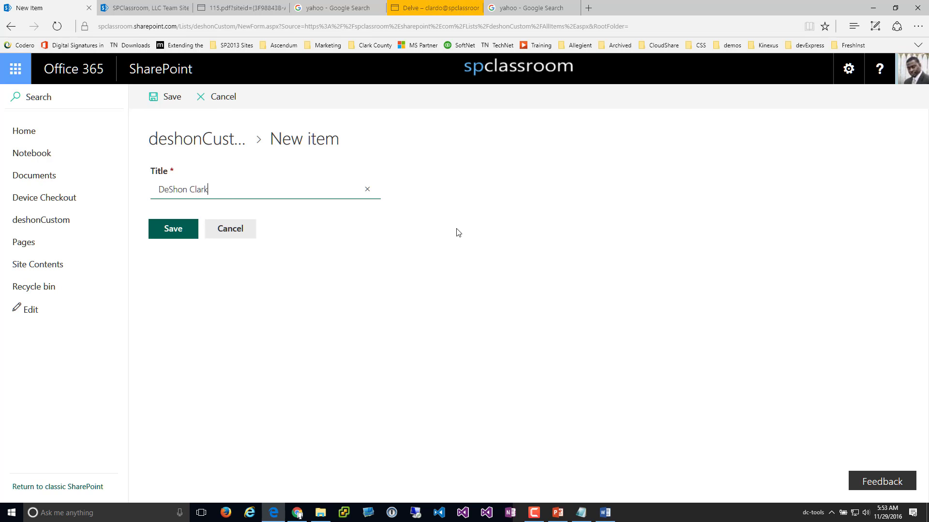
Title the first item with the person's name followed by '- the end' and save it
type("k - the end")
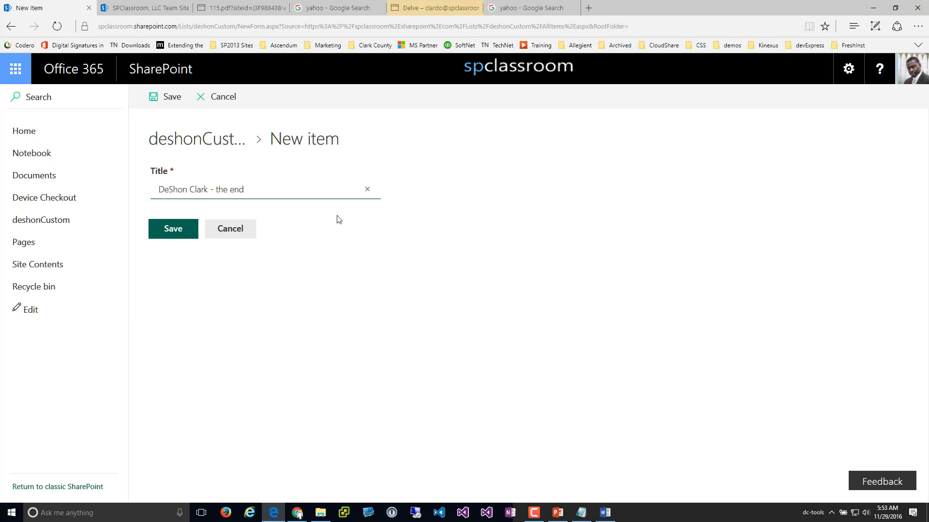
left_click(180, 231)
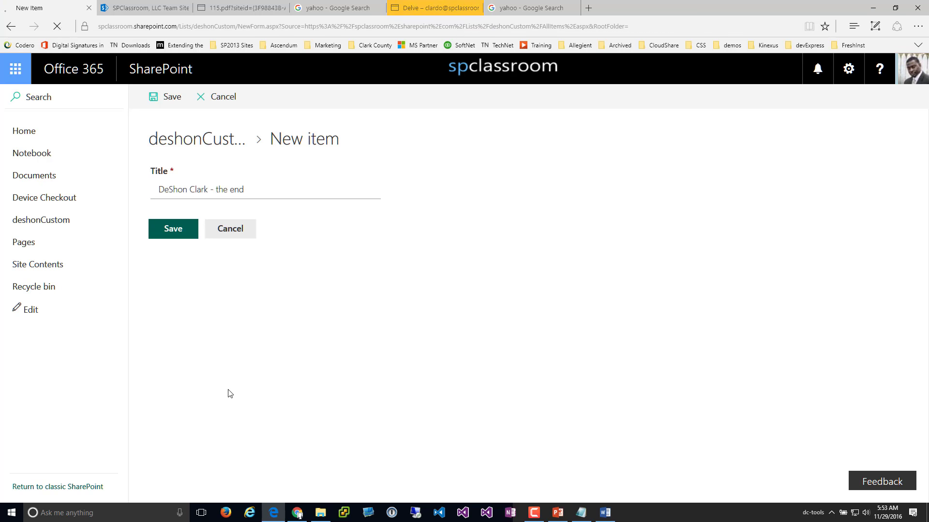